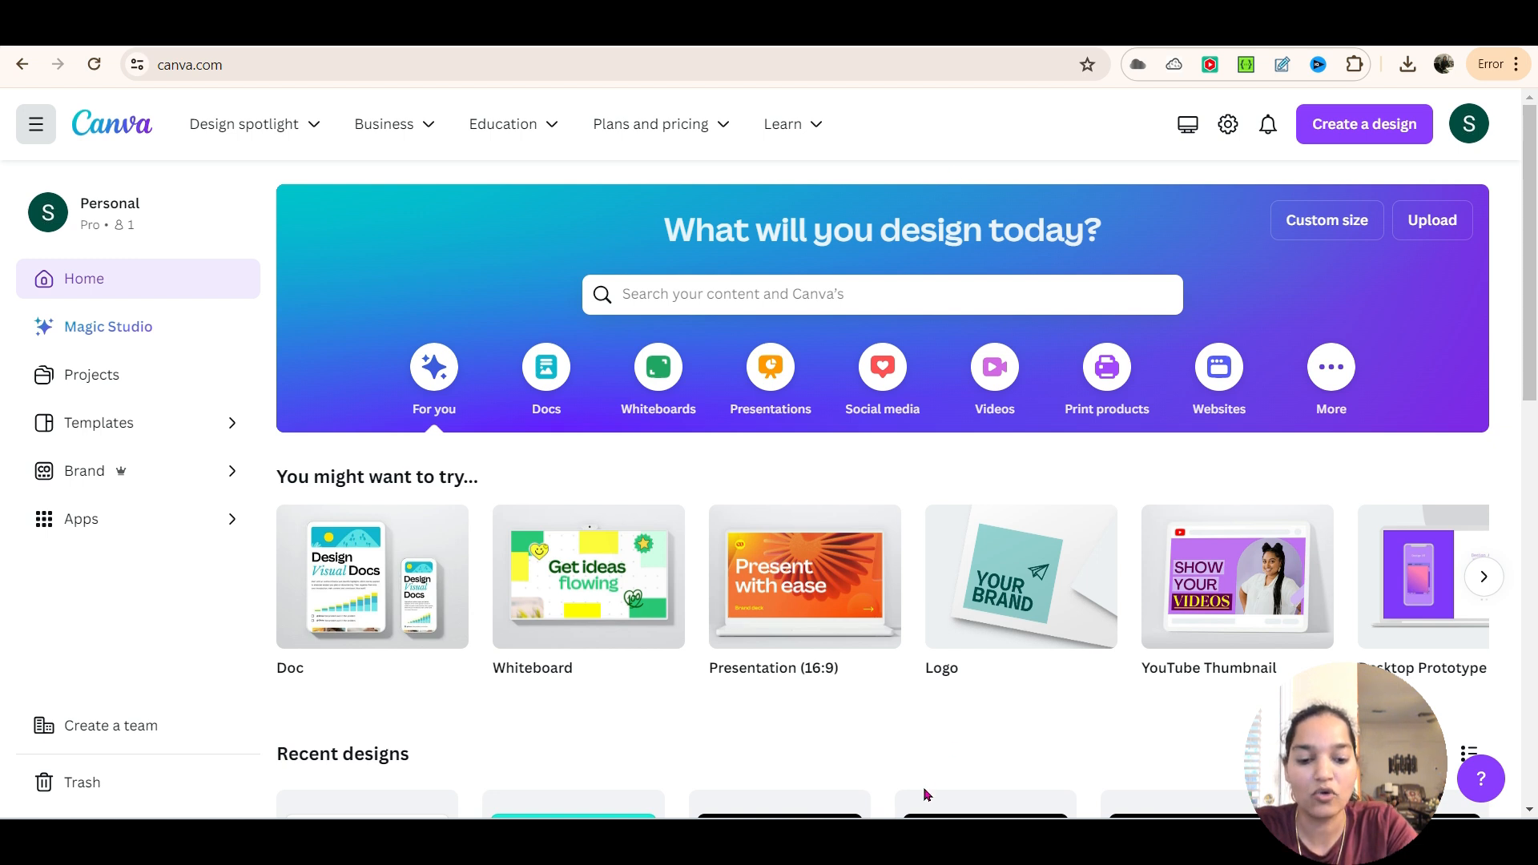
# Open the recent IslandFinal picture from the file manager and enlarge its window to examine the finished text effect
pyautogui.click(902, 841)
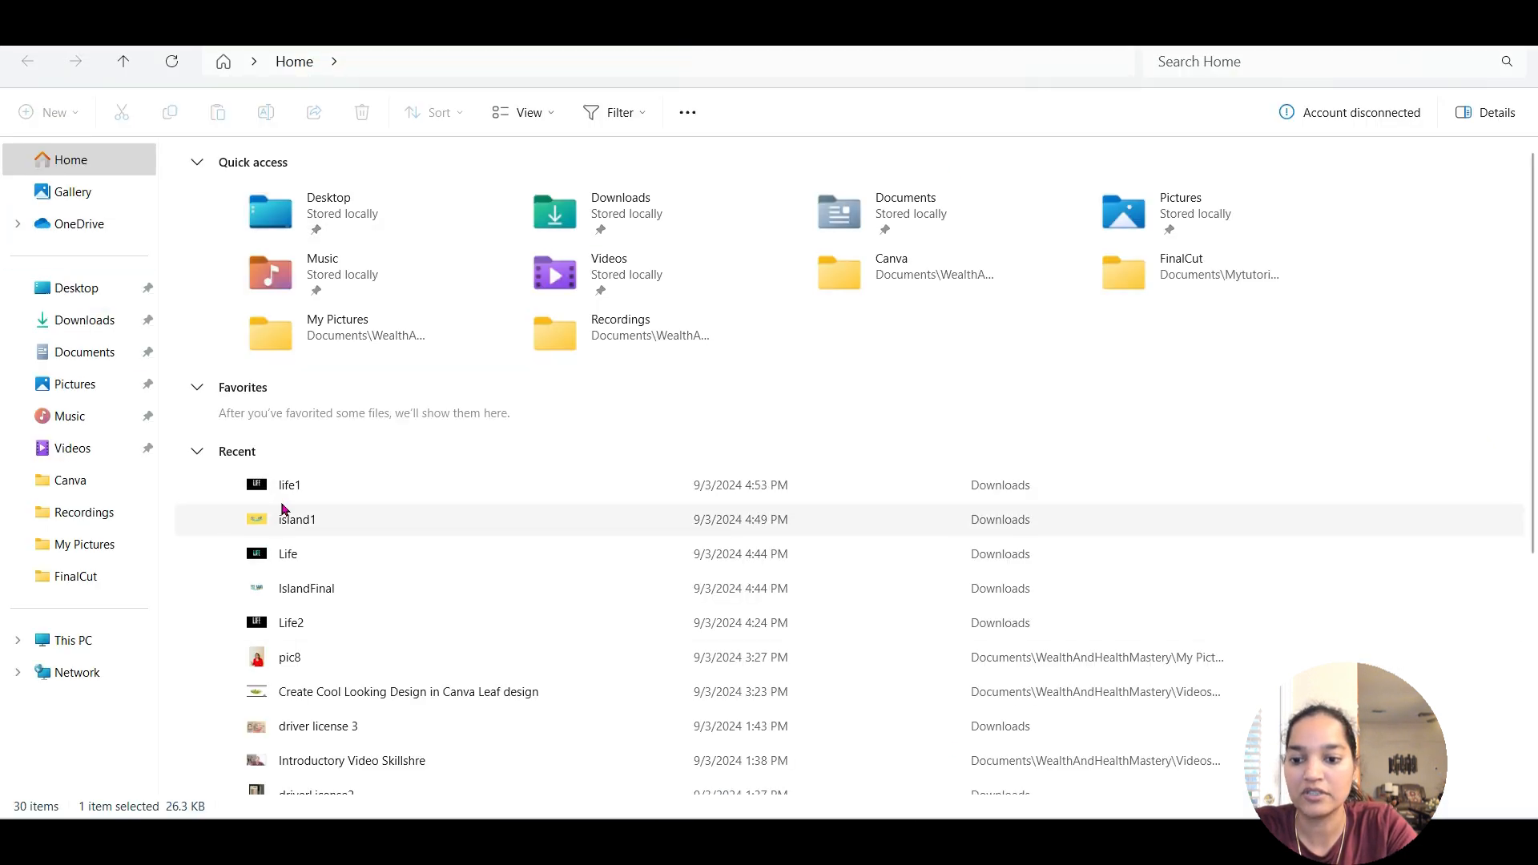
pyautogui.click(316, 598)
pyautogui.doubleClick(316, 596)
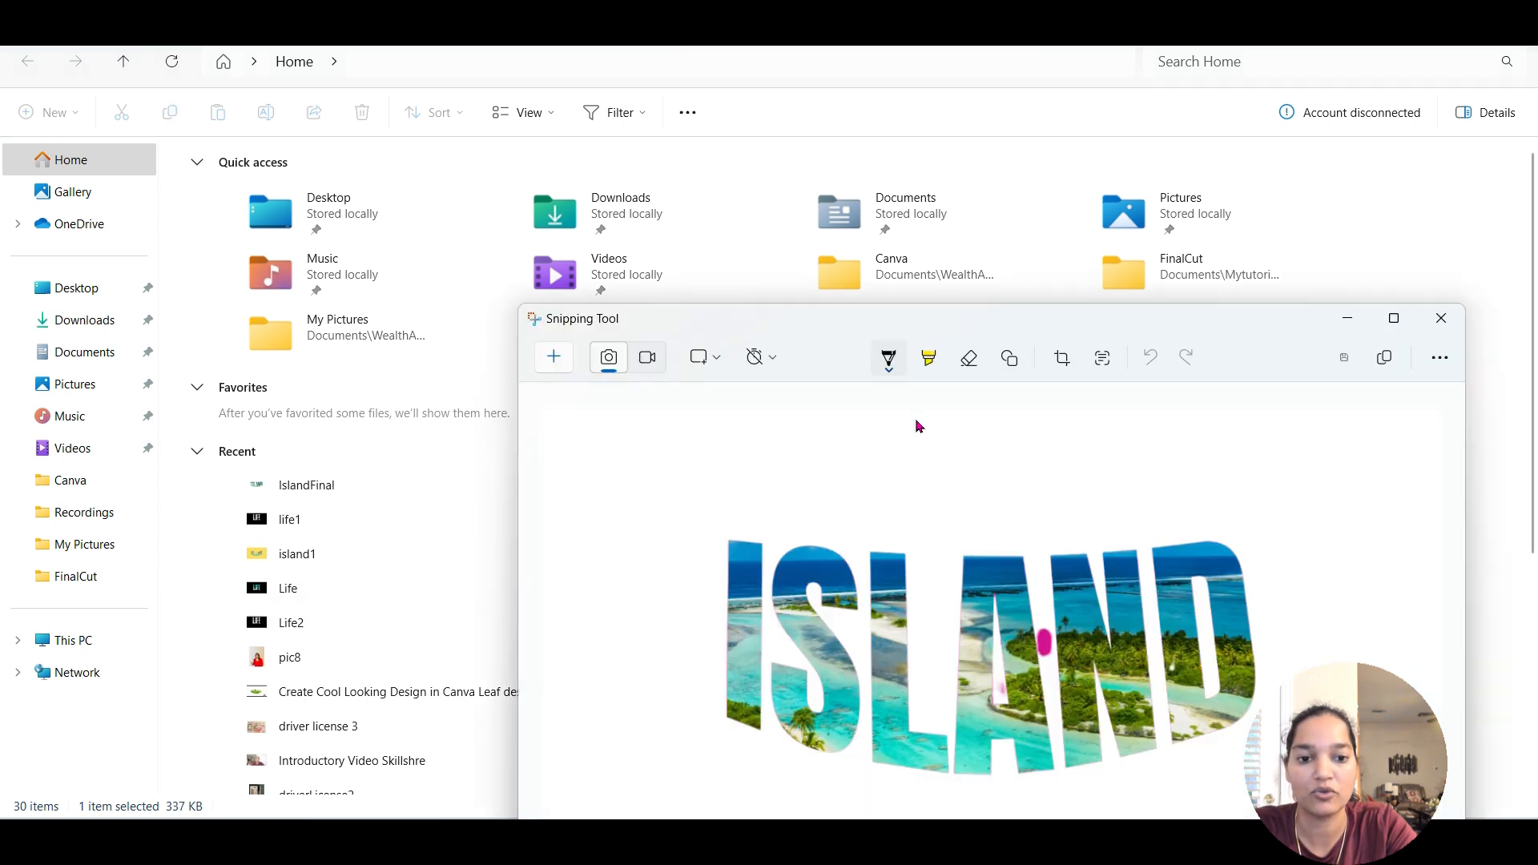
pyautogui.click(1393, 320)
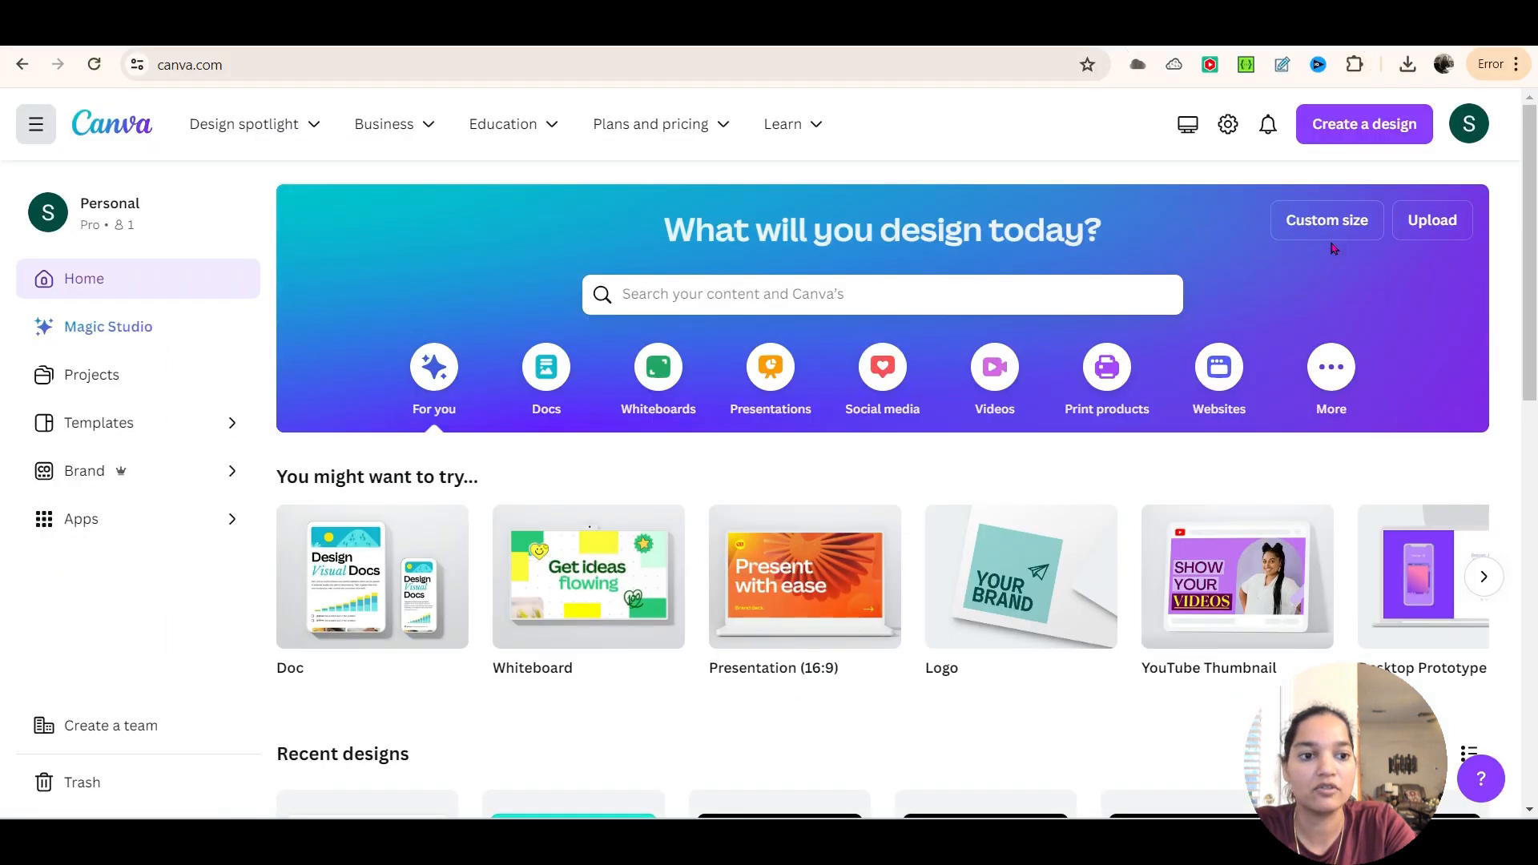
# Create a custom 1280 × 720 px design in Canva and make its page background black
pyautogui.click(1335, 229)
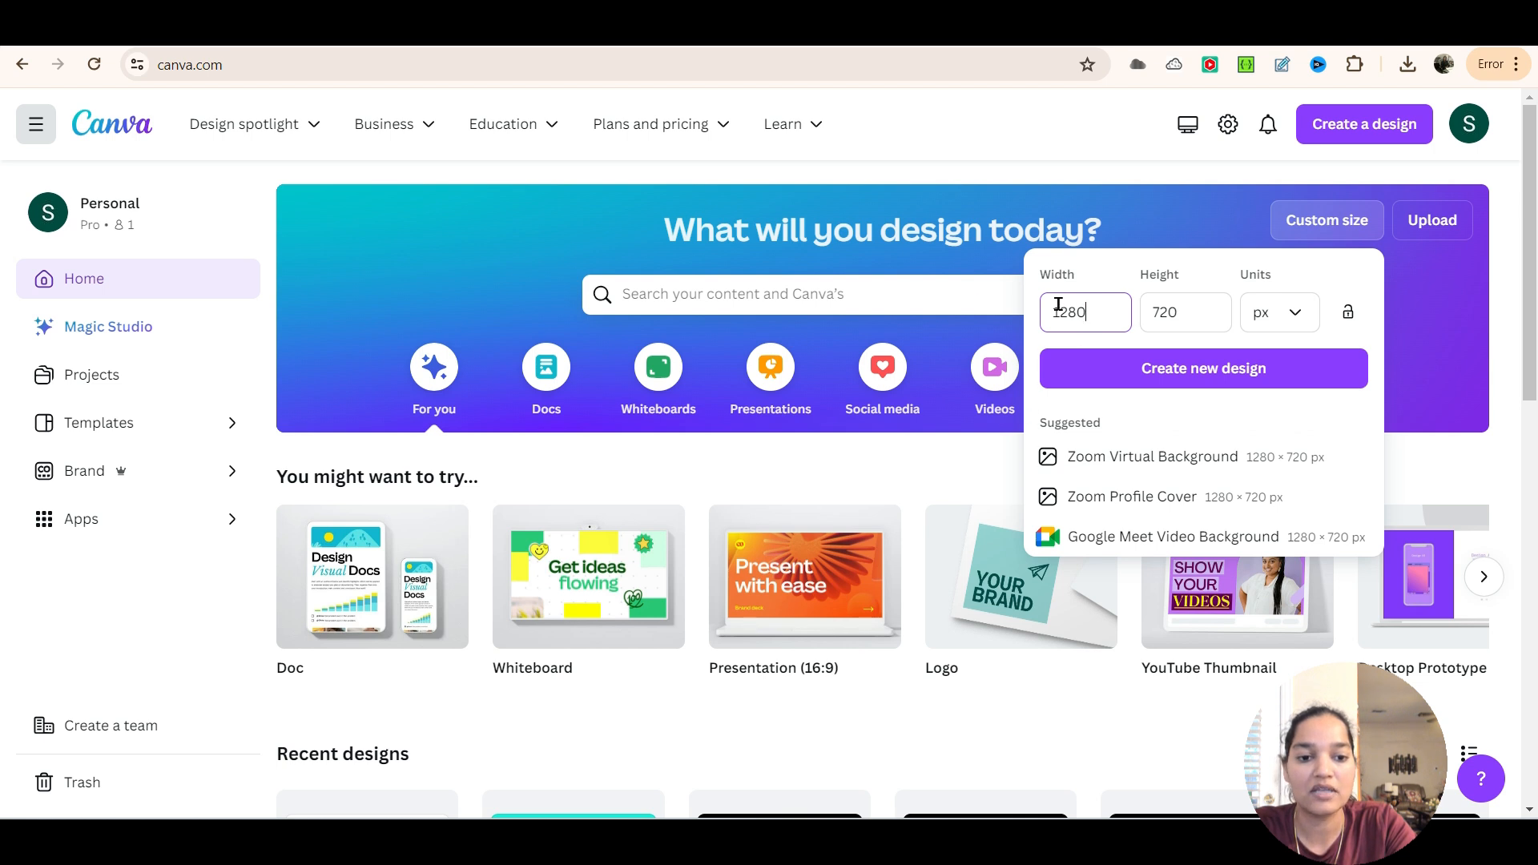
pyautogui.click(1198, 370)
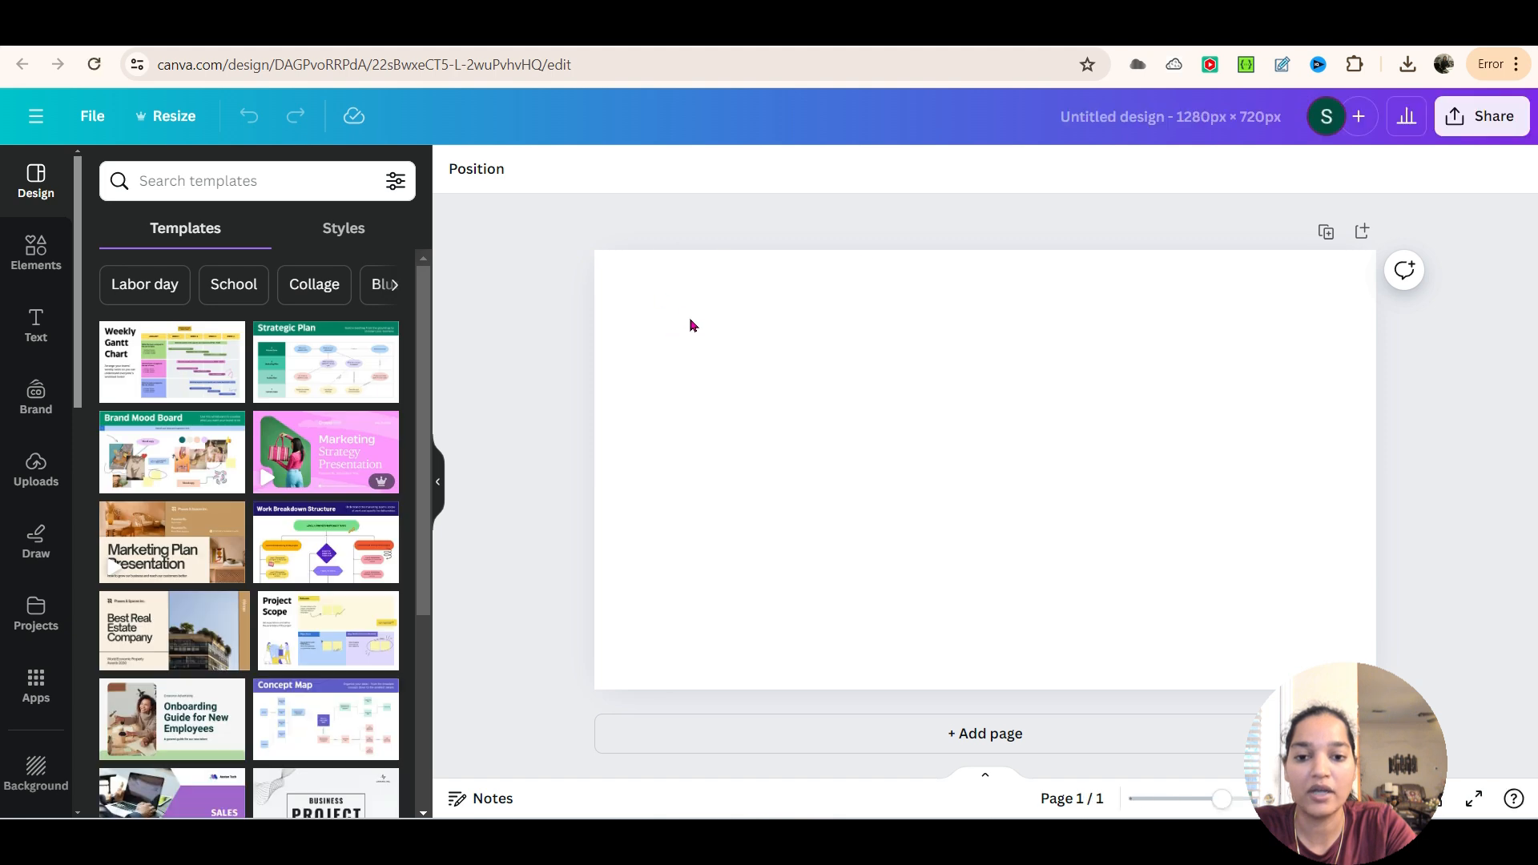
pyautogui.click(687, 315)
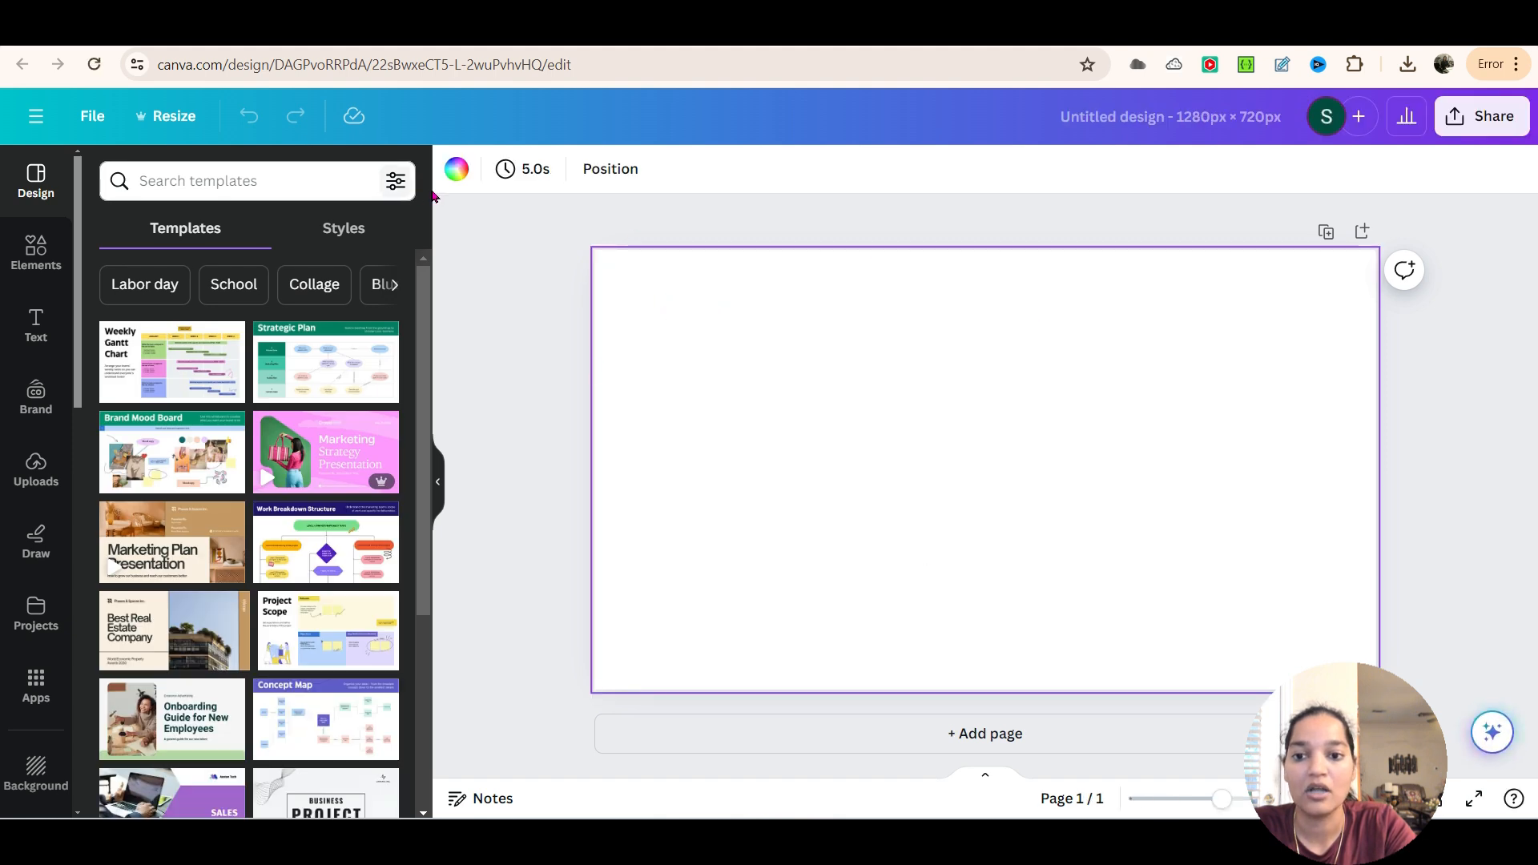
pyautogui.click(457, 169)
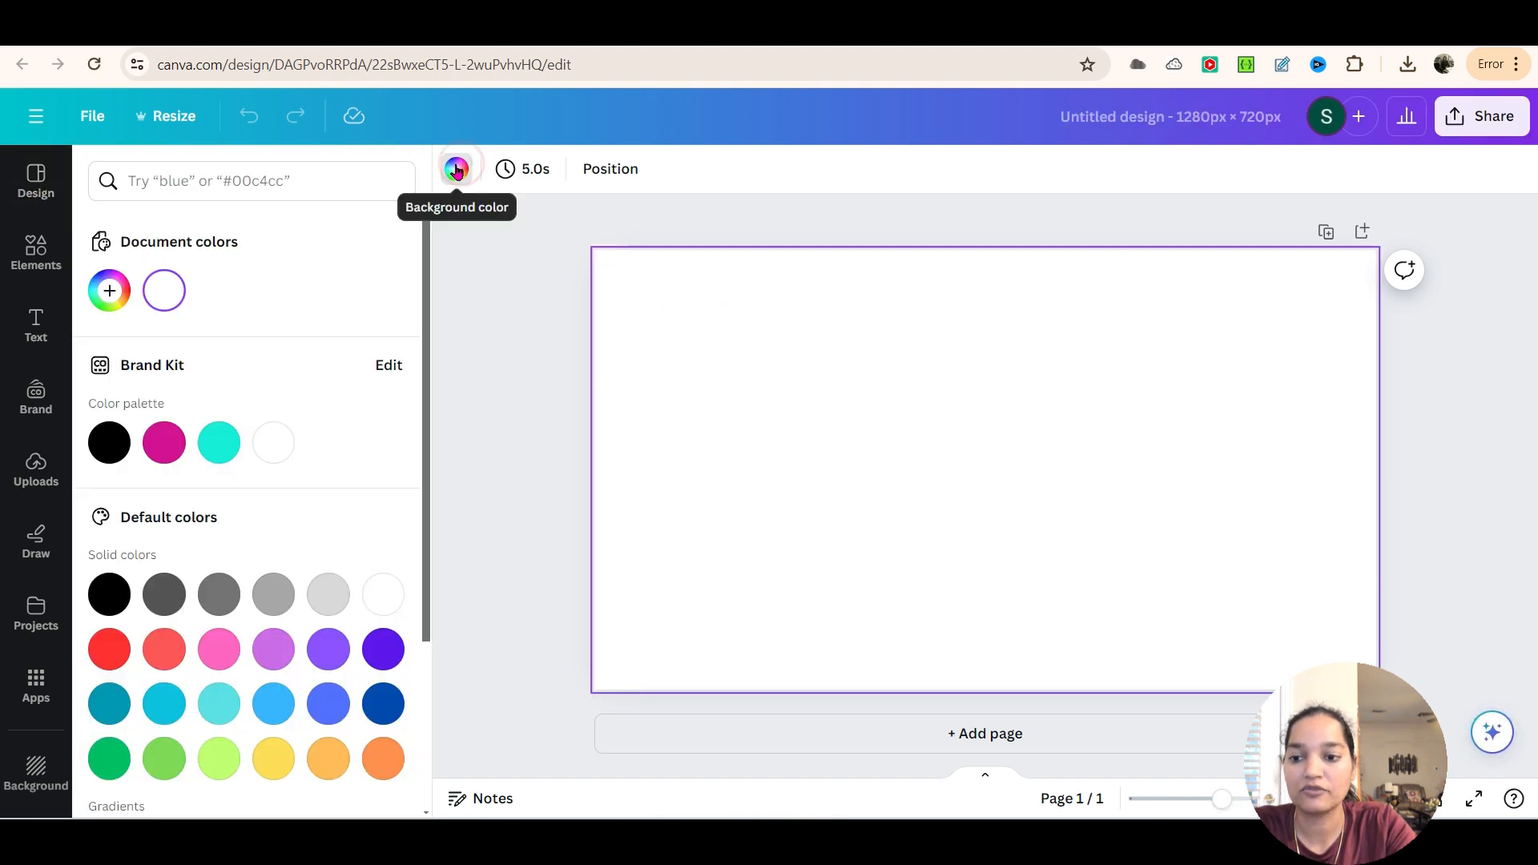
pyautogui.click(109, 442)
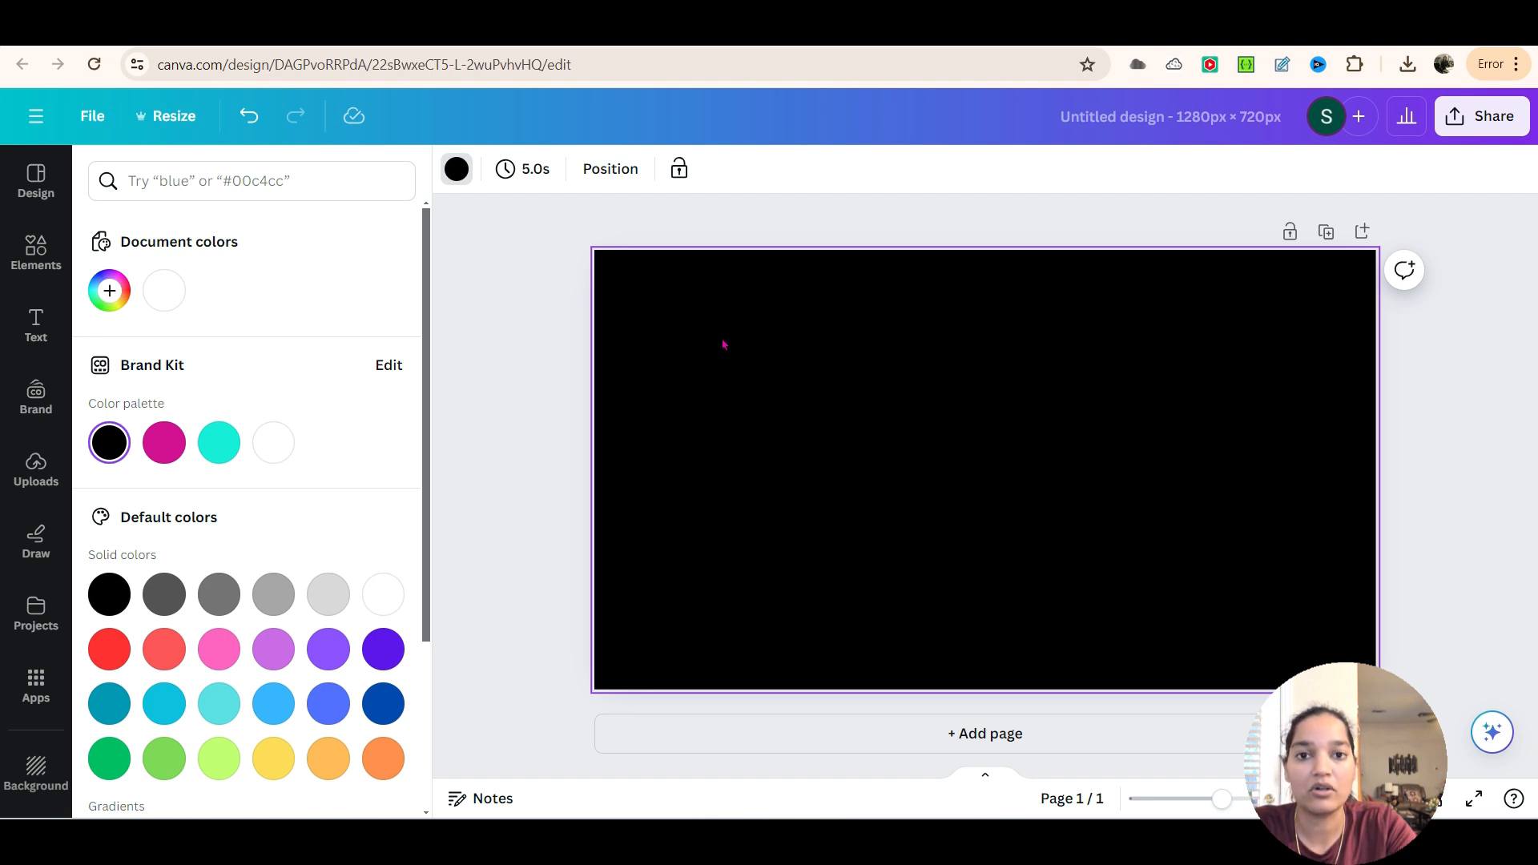
# Find the TypeCraft app among the Canva apps and open it
pyautogui.click(36, 685)
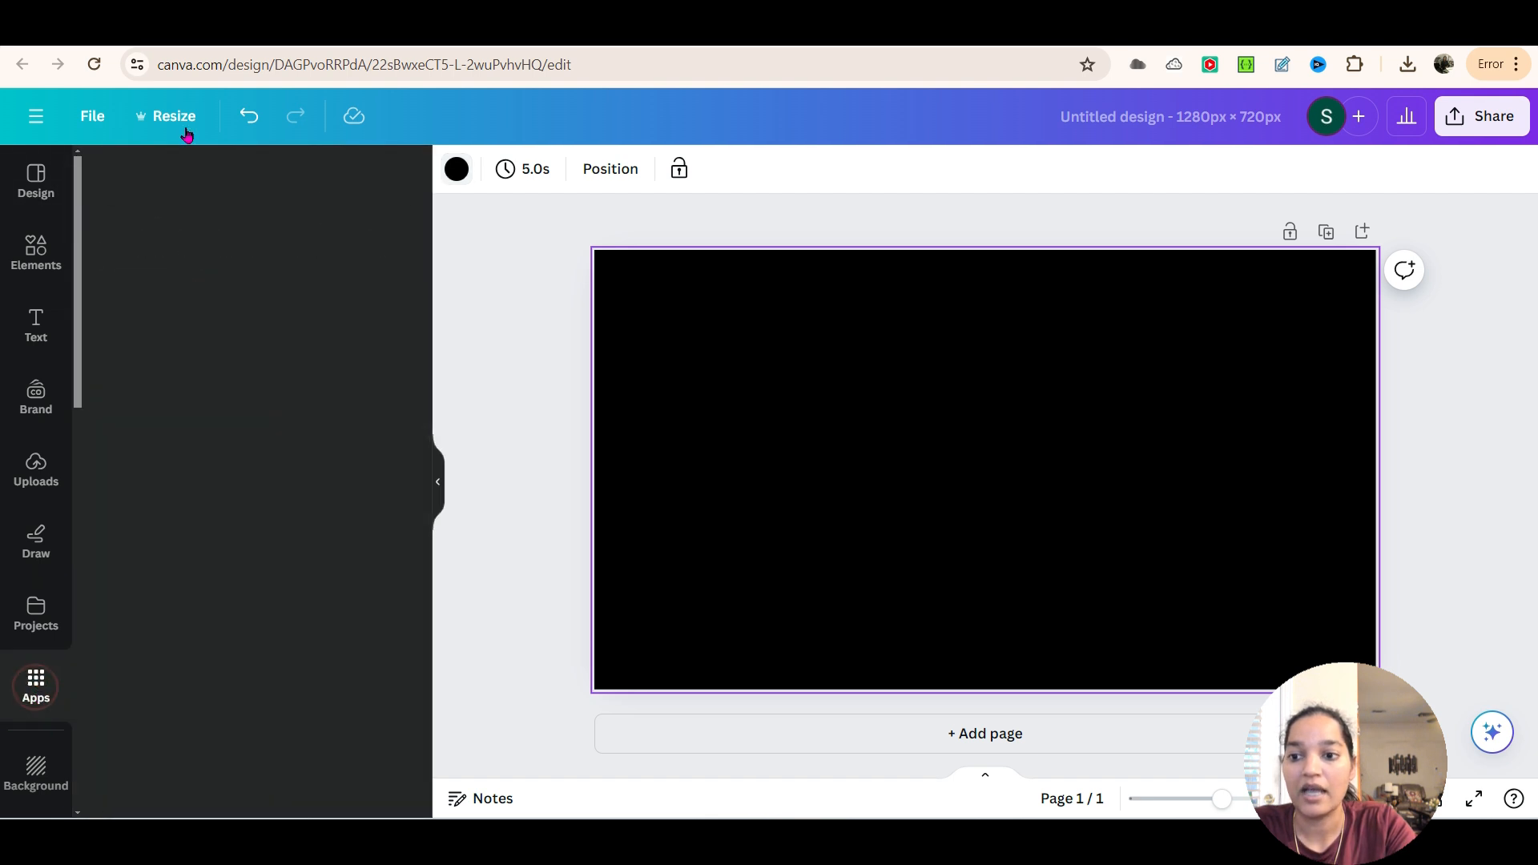
pyautogui.click(180, 184)
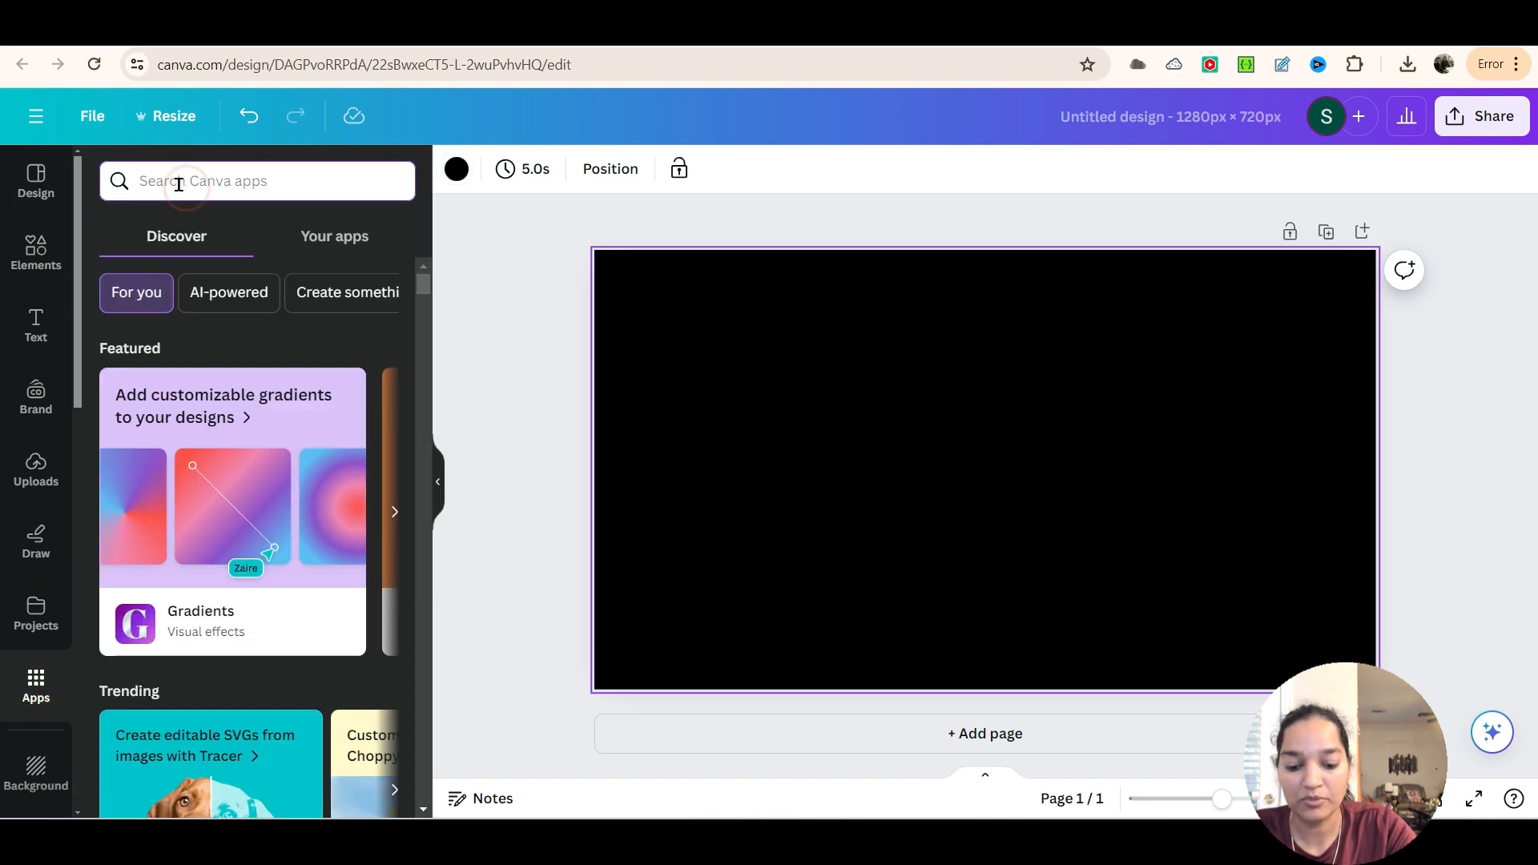
pyautogui.write('typ')
pyautogui.write('e')
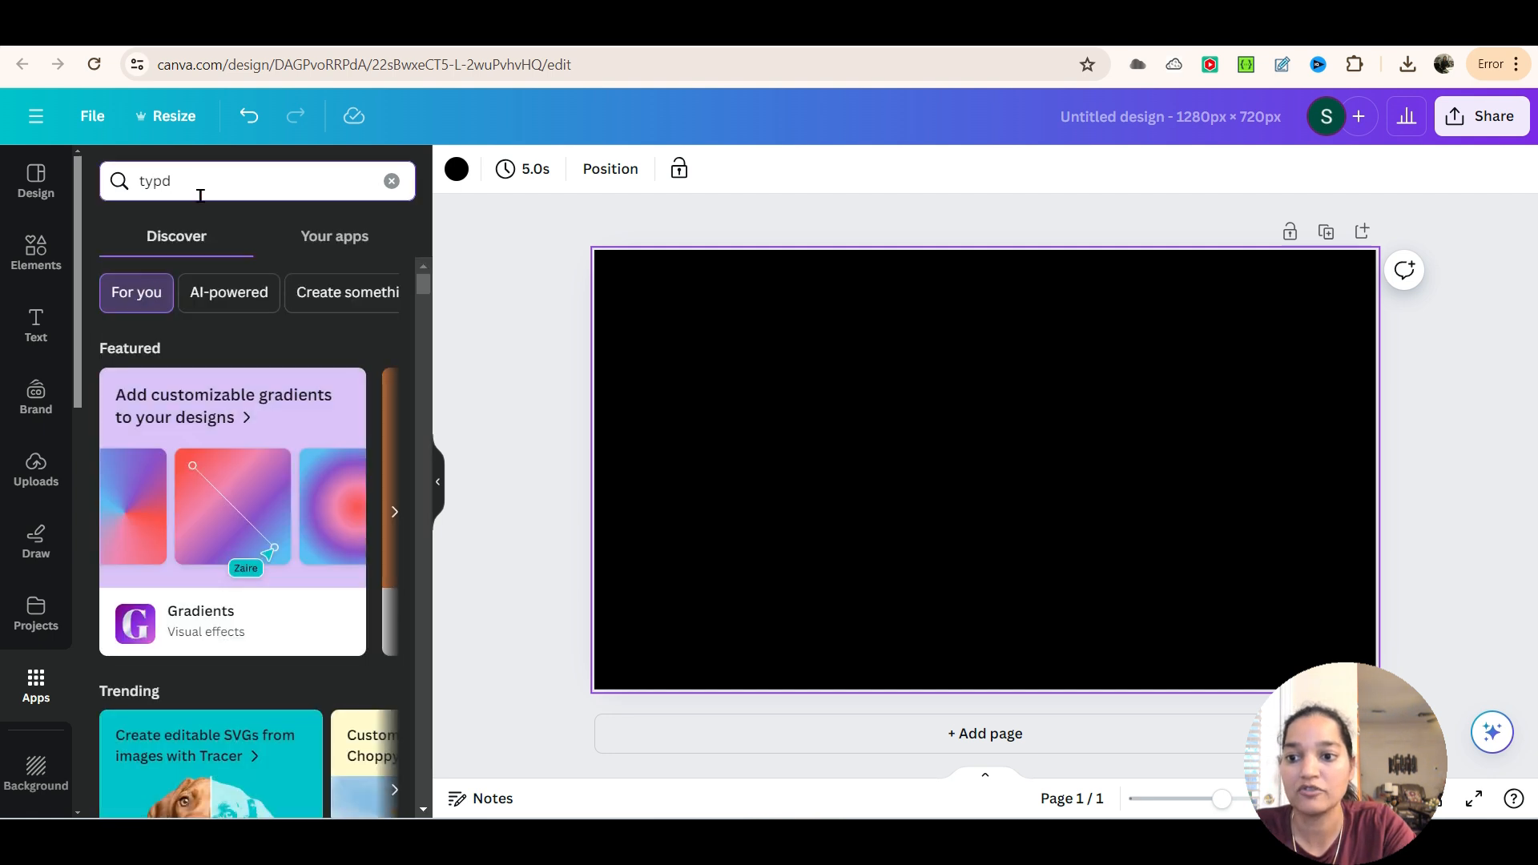
pyautogui.write('cr')
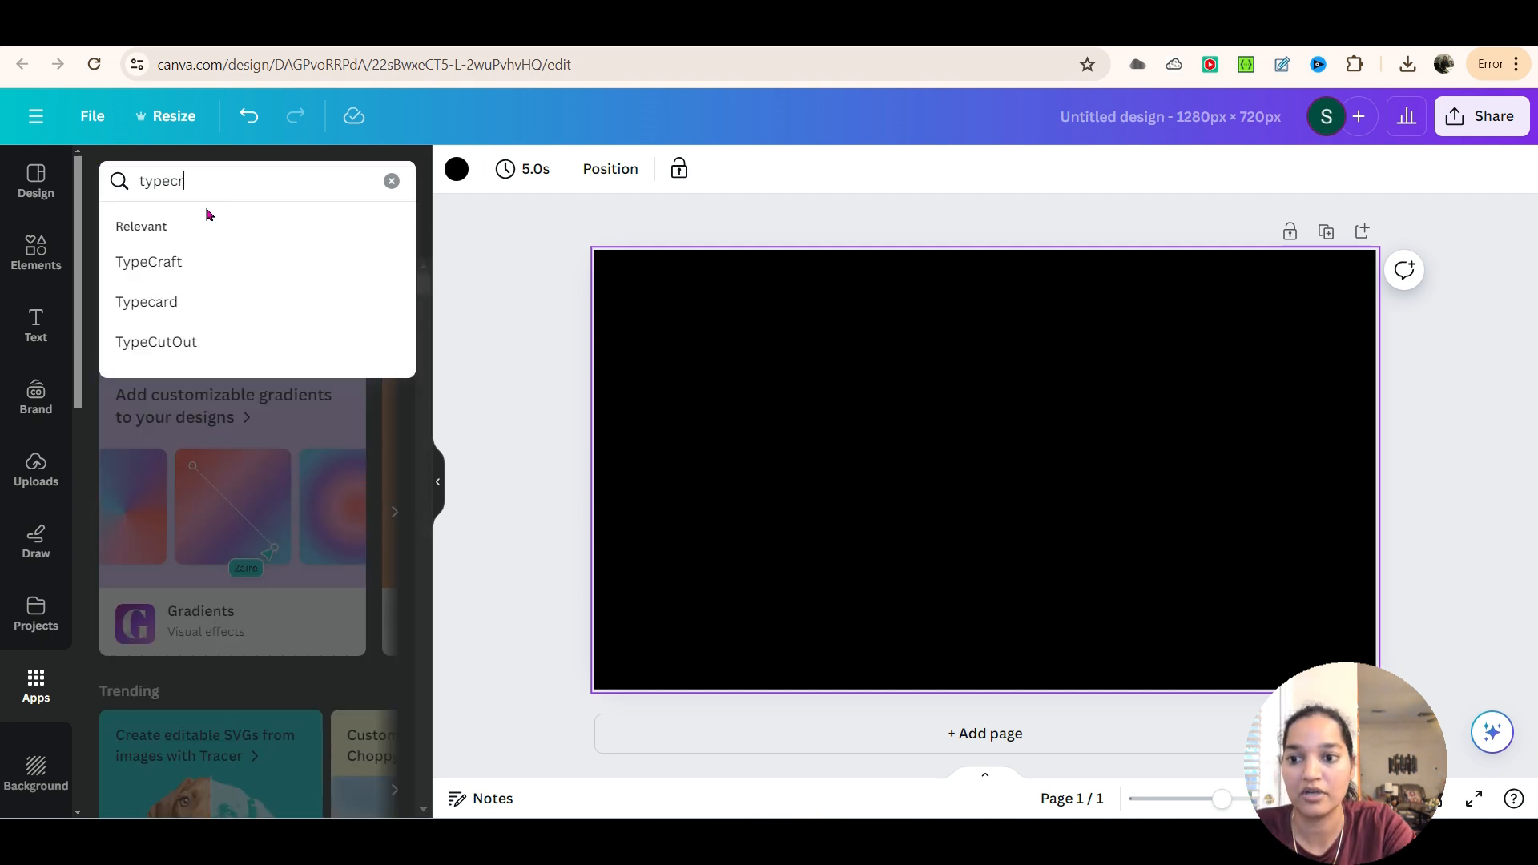
pyautogui.click(155, 261)
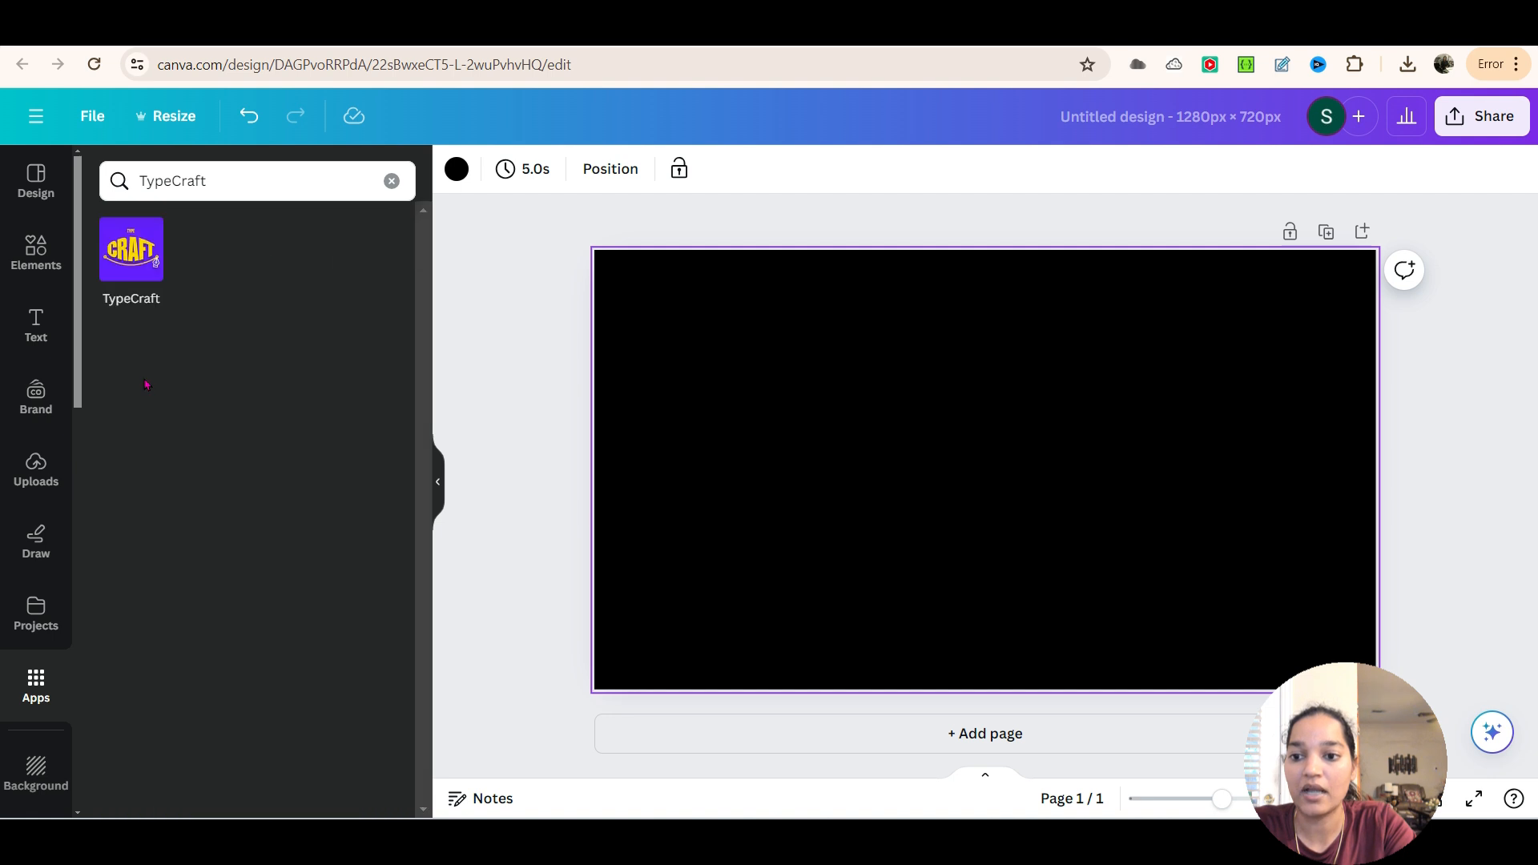
pyautogui.click(135, 265)
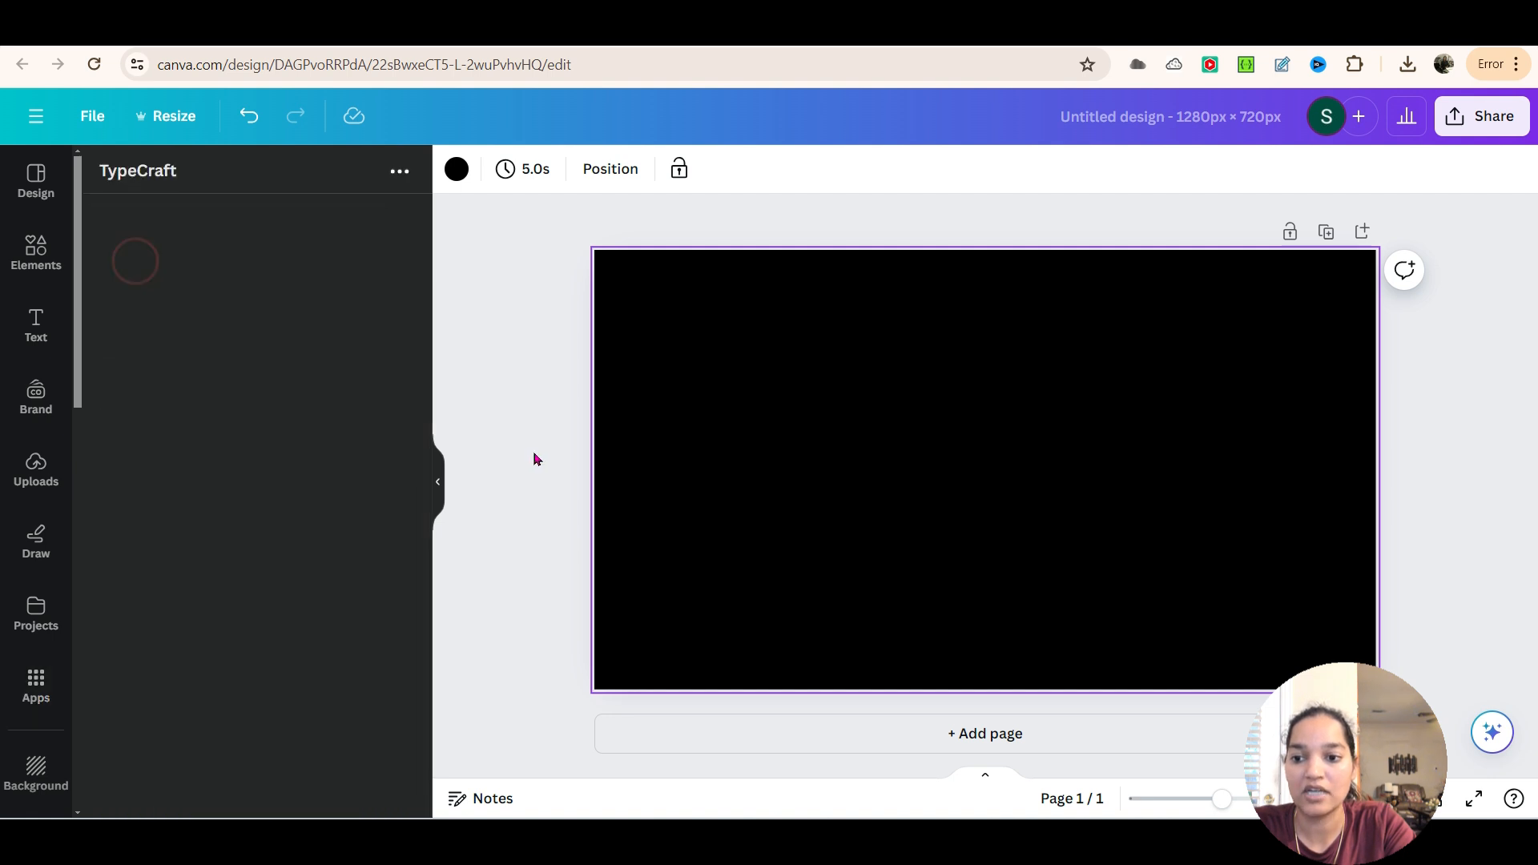
# Set the TypeCraft text to ISLAND and its font to Anton Regular
pyautogui.tripleClick(170, 257)
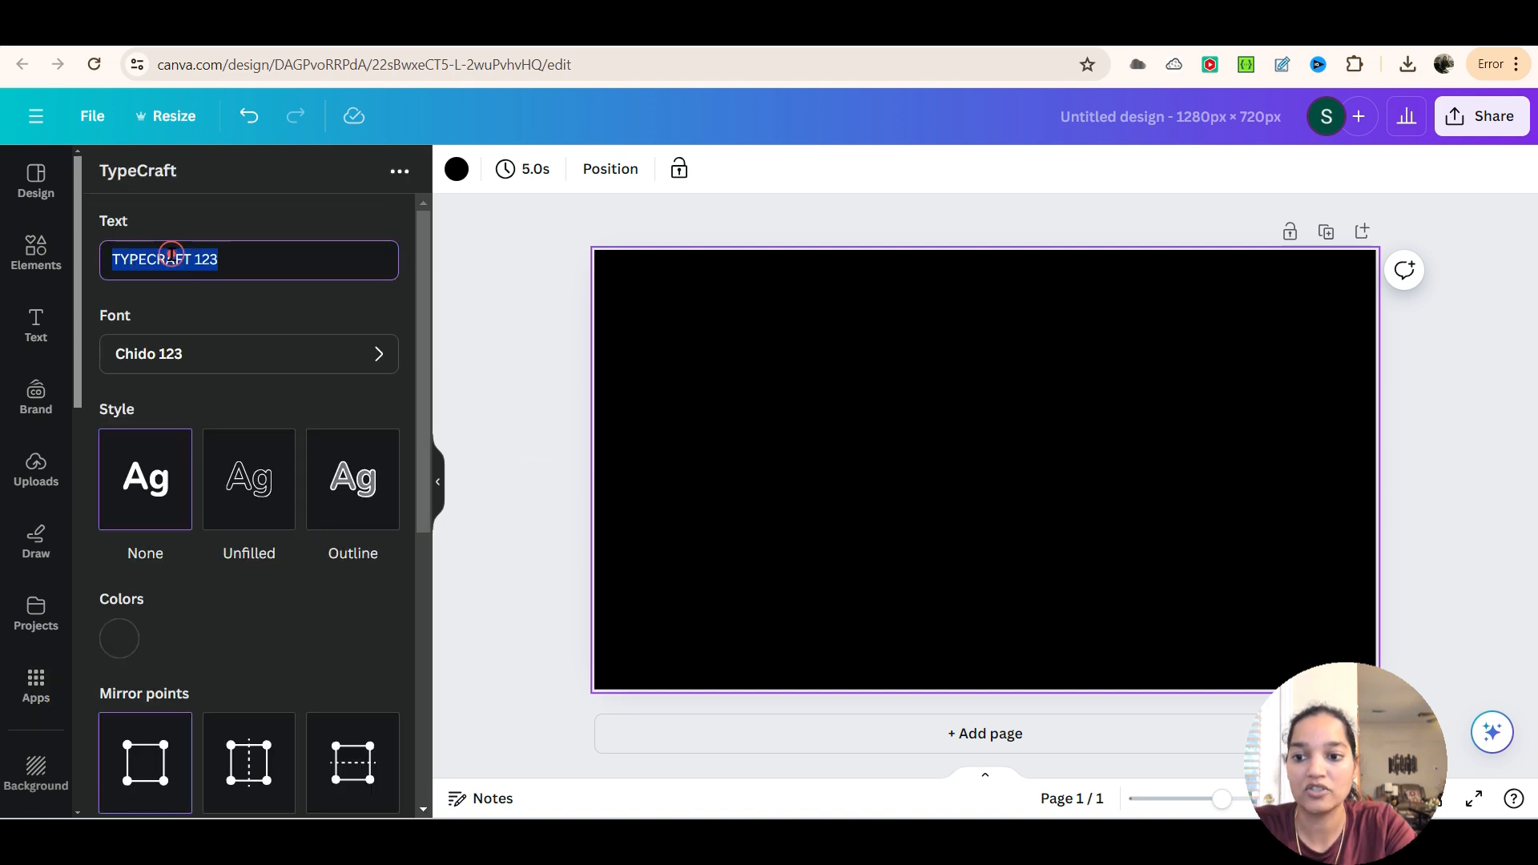
pyautogui.write('BE')
pyautogui.press('BackSpace')
pyautogui.press('BackSpace')
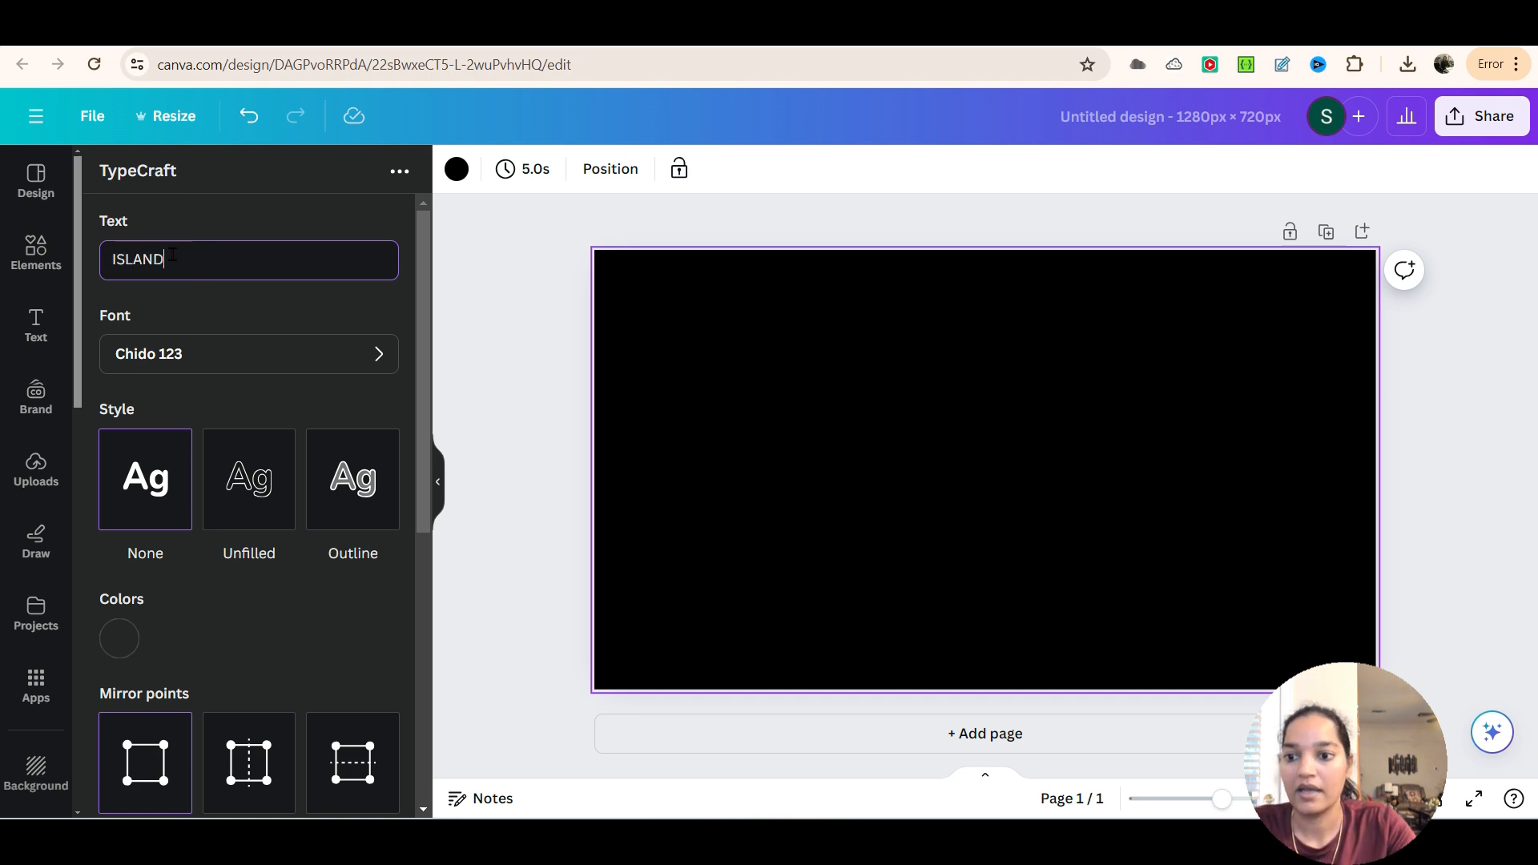
pyautogui.click(227, 363)
pyautogui.click(201, 270)
pyautogui.write('Anton')
pyautogui.click(239, 369)
pyautogui.click(114, 224)
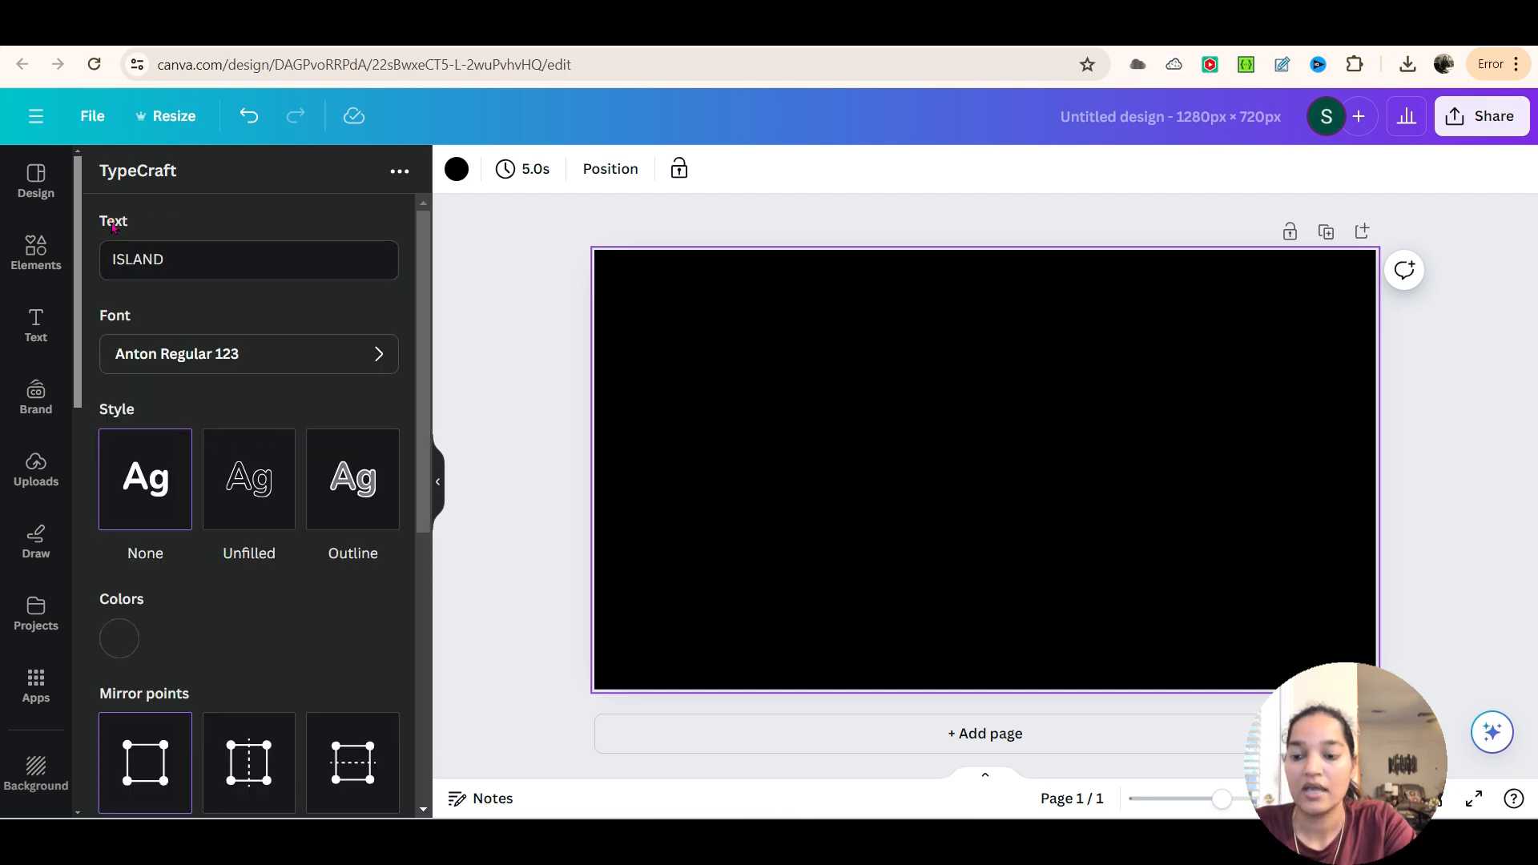
# Set the TypeCraft text color to white, #FFFFFF
pyautogui.scroll(-1, 144, 593)
pyautogui.click(121, 536)
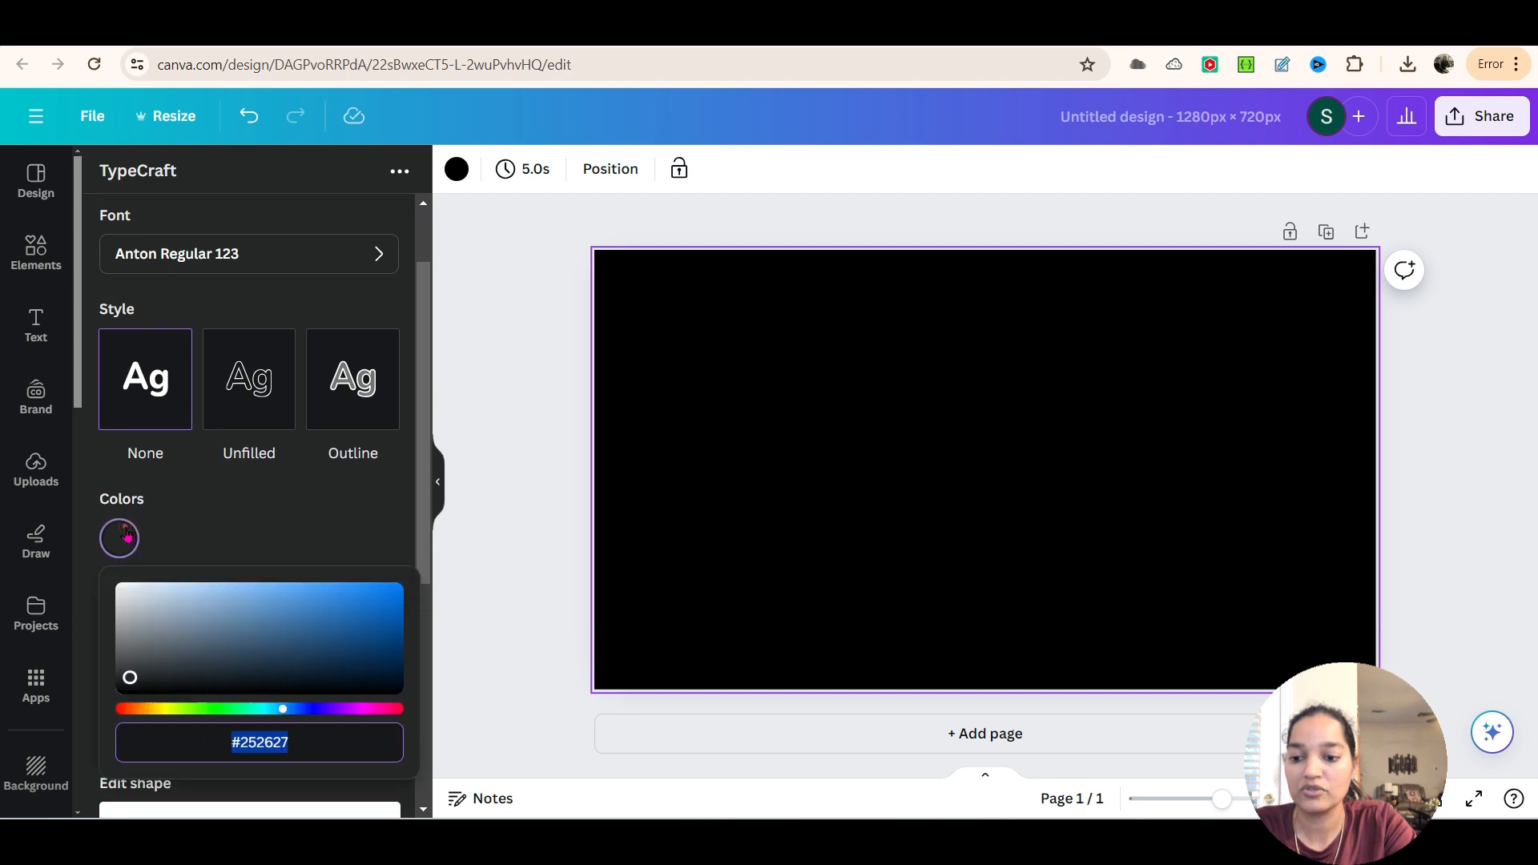
pyautogui.click(128, 590)
pyautogui.moveTo(126, 591); pyautogui.dragTo(120, 588)
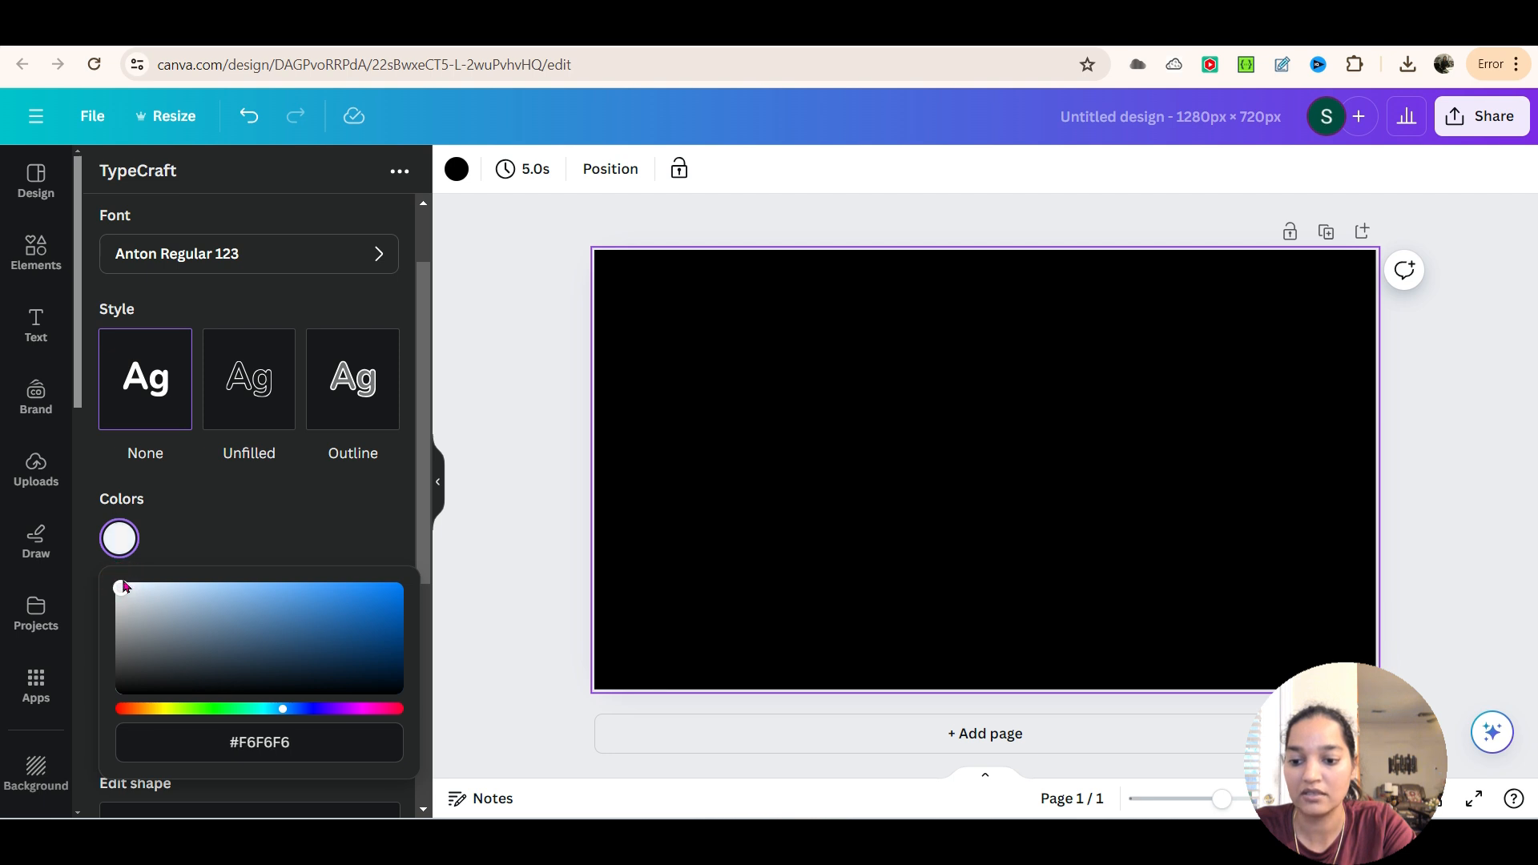
pyautogui.click(369, 742)
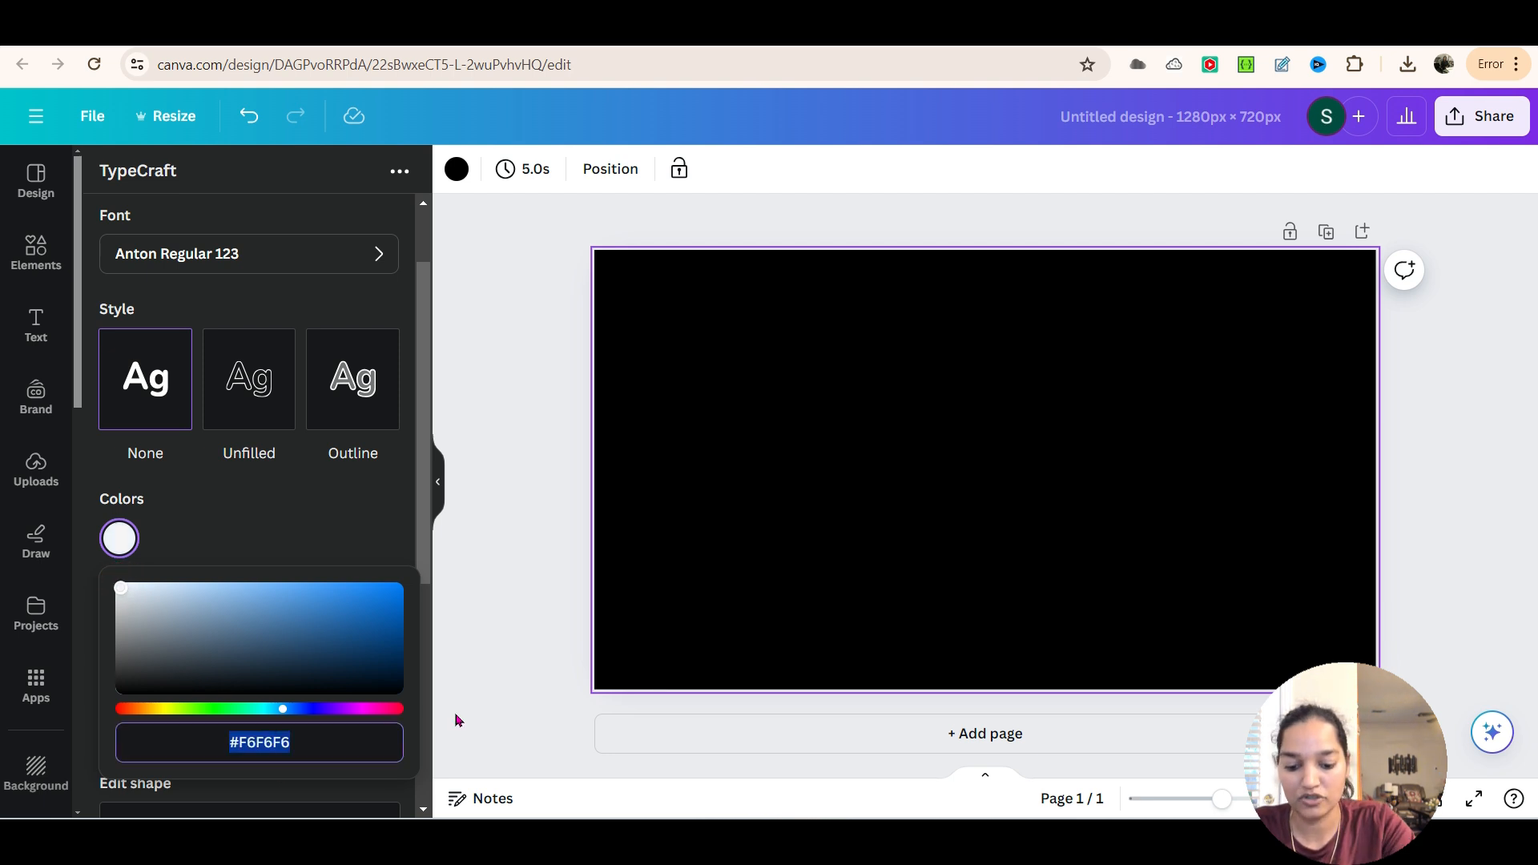
pyautogui.write('#FFFFFF')
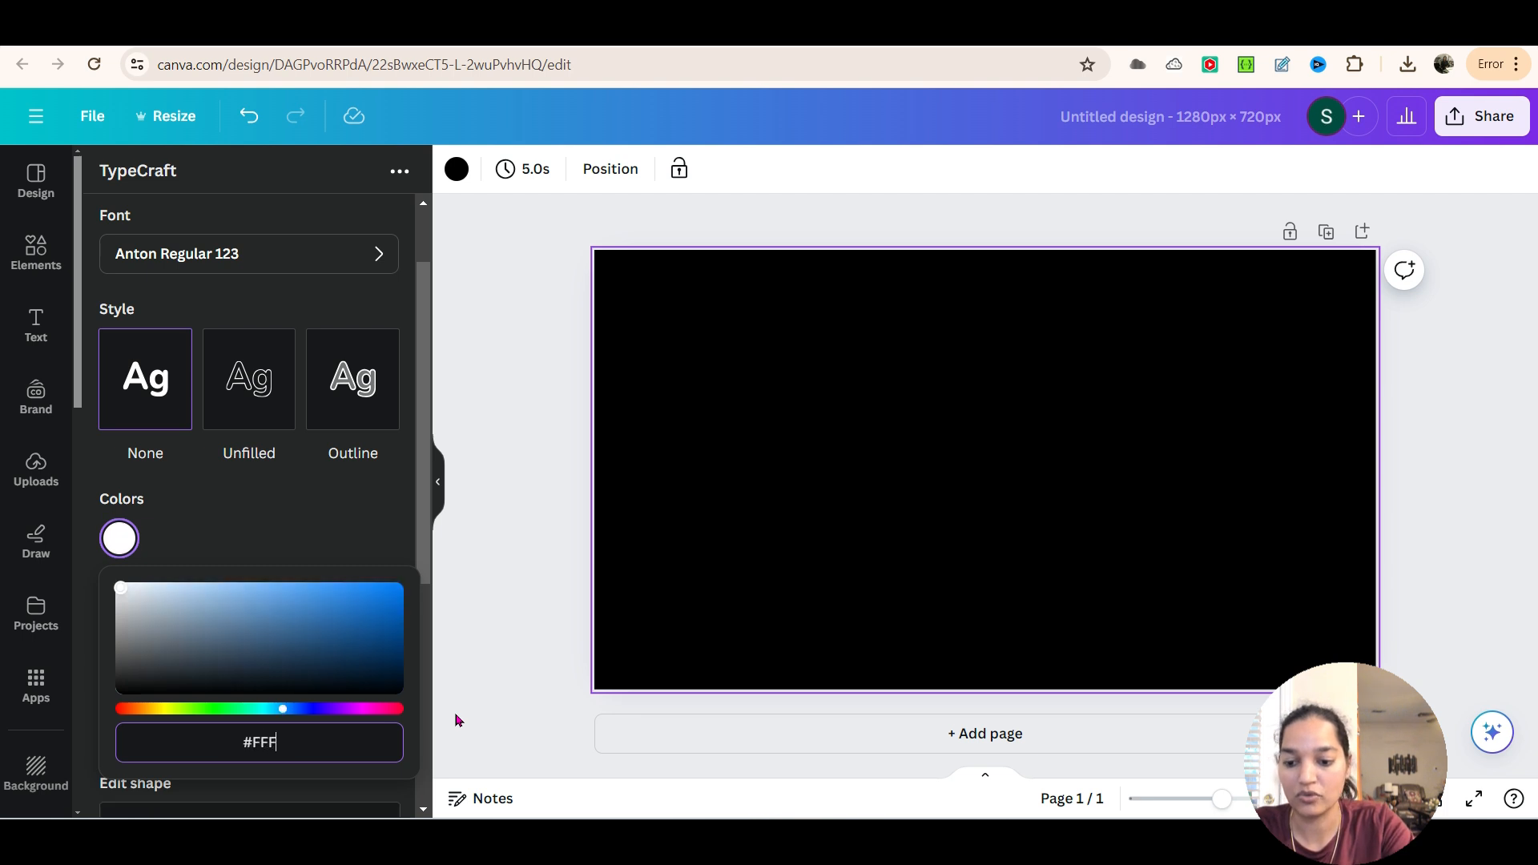
pyautogui.click(293, 530)
# Warp the ISLAND text by raising its upper shape points and pulling the lower ones down and outward into a bulging curve
pyautogui.scroll(-2, 206, 676)
pyautogui.scroll(-2, 207, 675)
pyautogui.moveTo(128, 647); pyautogui.dragTo(126, 578)
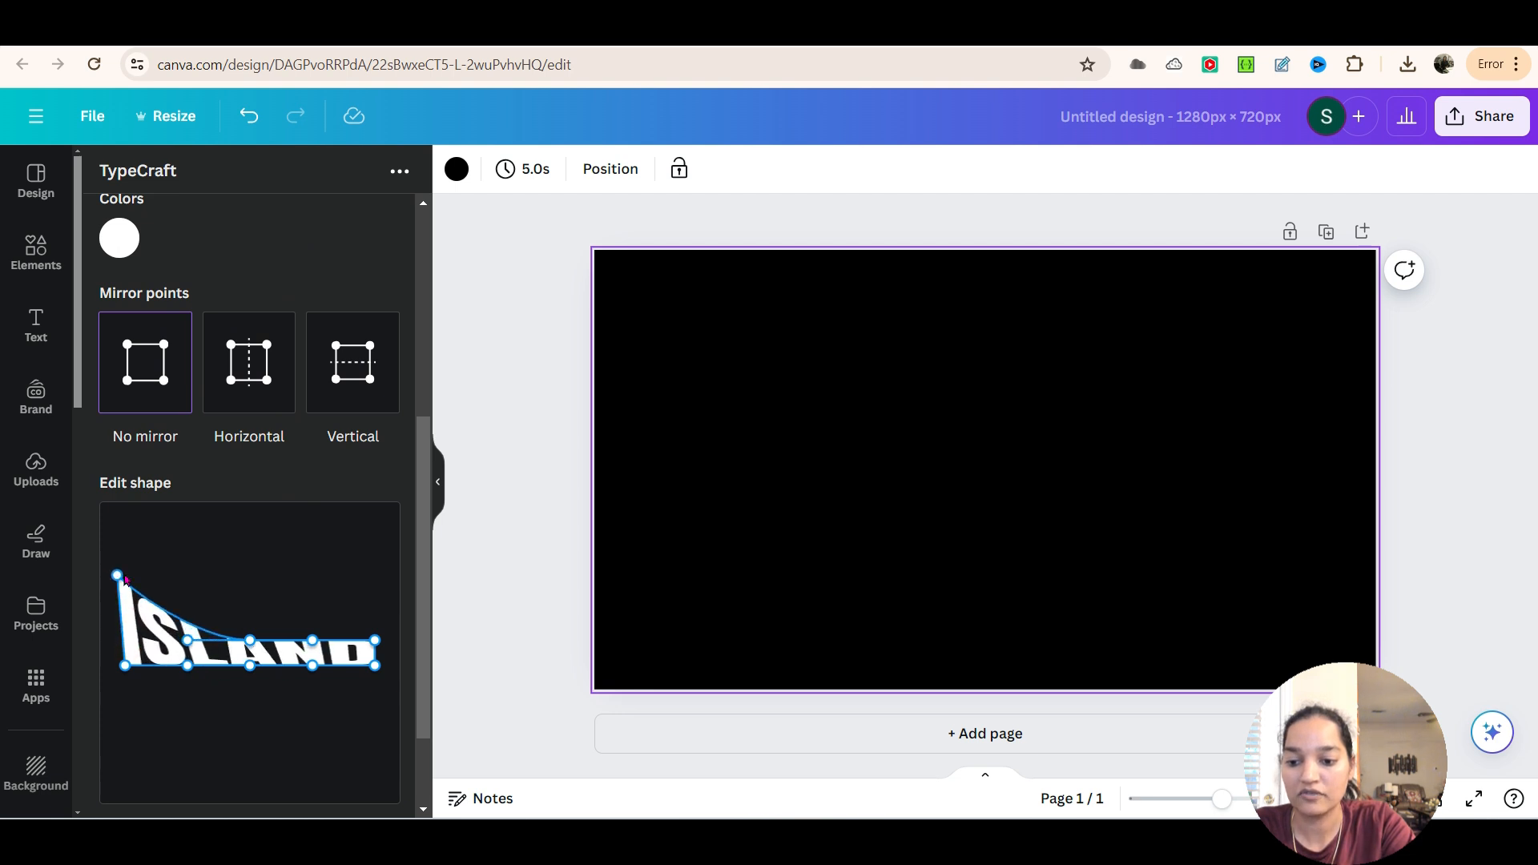
pyautogui.moveTo(250, 638); pyautogui.dragTo(252, 588)
pyautogui.moveTo(376, 640); pyautogui.dragTo(377, 596)
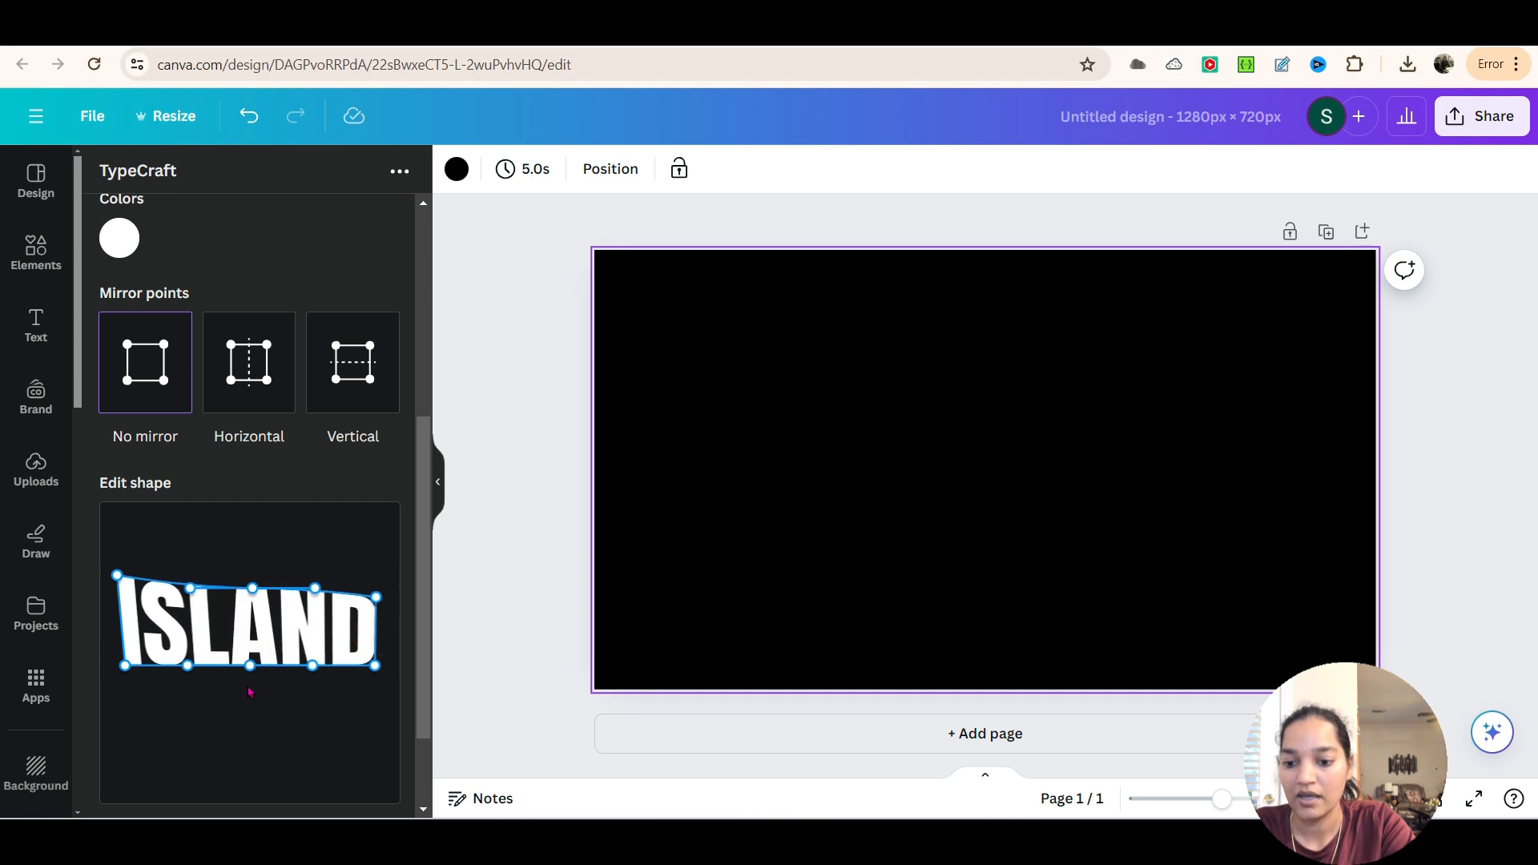
pyautogui.moveTo(250, 667); pyautogui.dragTo(245, 702)
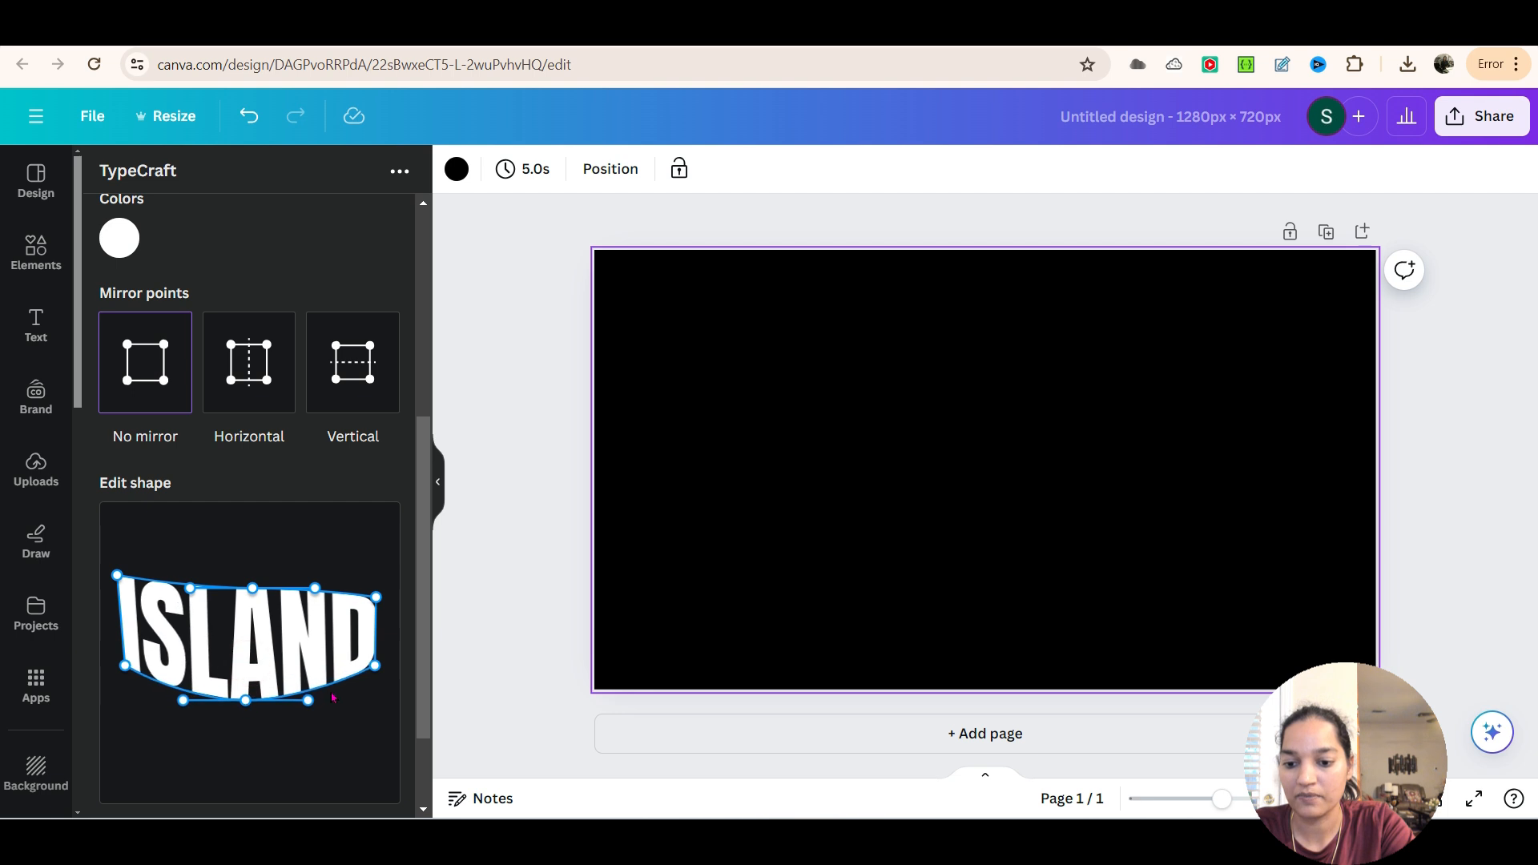
pyautogui.moveTo(374, 666); pyautogui.dragTo(391, 676)
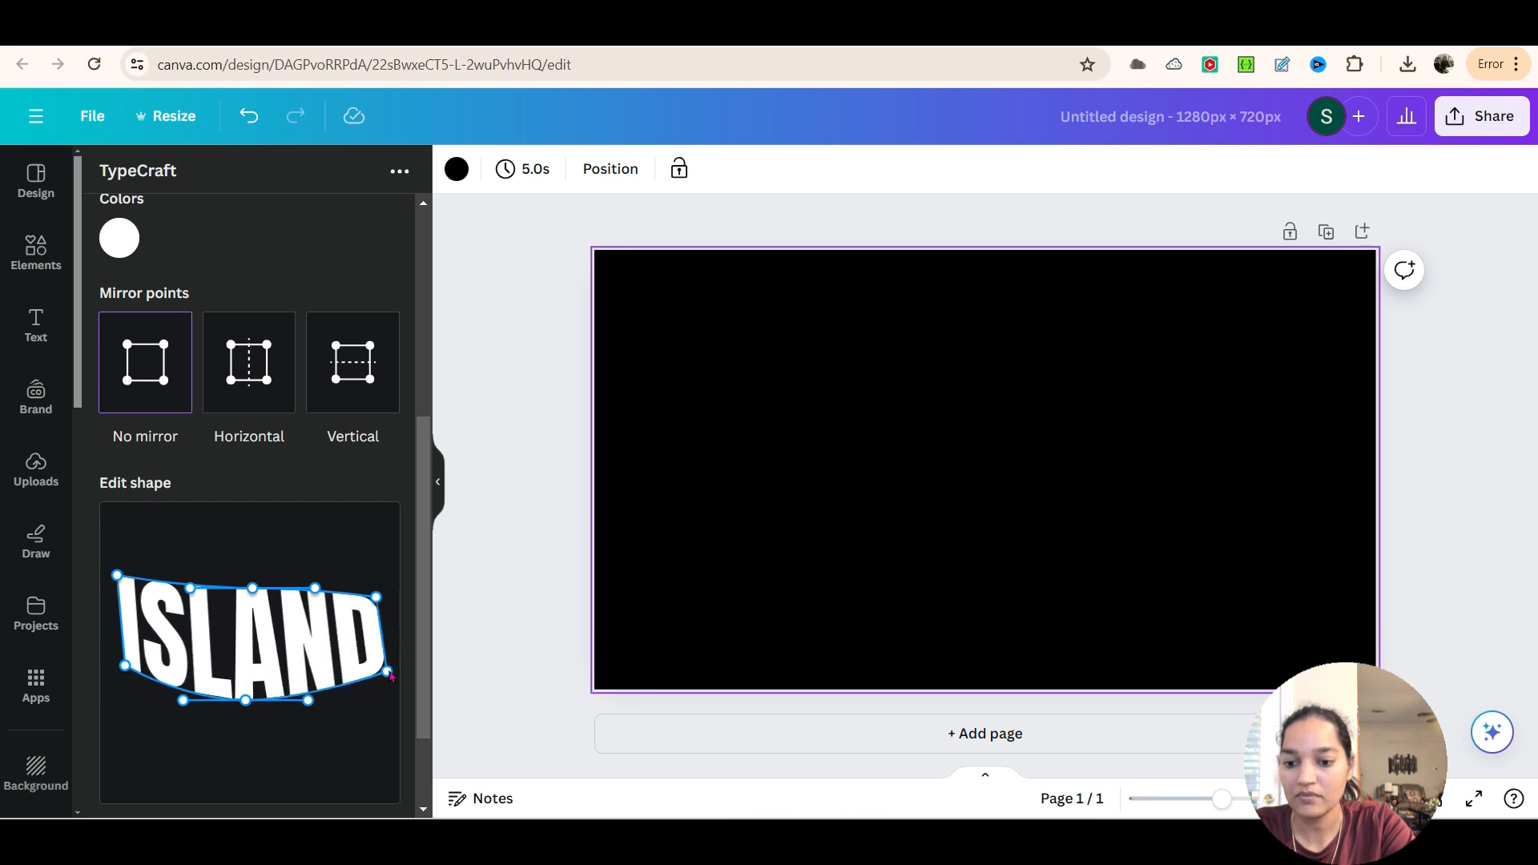
pyautogui.moveTo(378, 602); pyautogui.dragTo(383, 580)
pyautogui.moveTo(246, 702); pyautogui.dragTo(243, 716)
pyautogui.moveTo(127, 671); pyautogui.dragTo(119, 677)
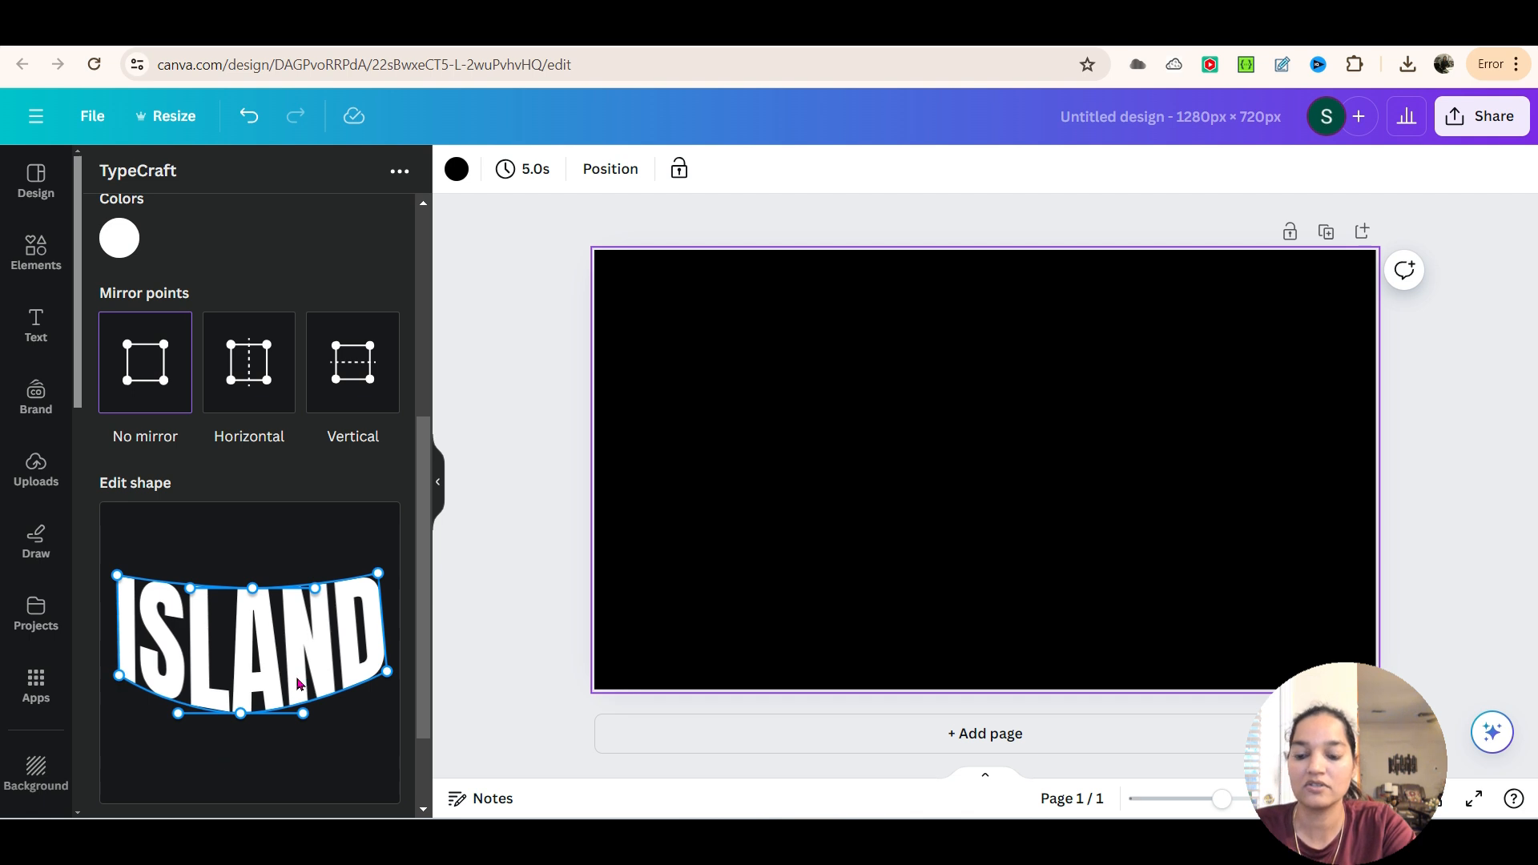
# Add the warped ISLAND text to the design and enlarge it around the middle of the page
pyautogui.scroll(-3, 275, 721)
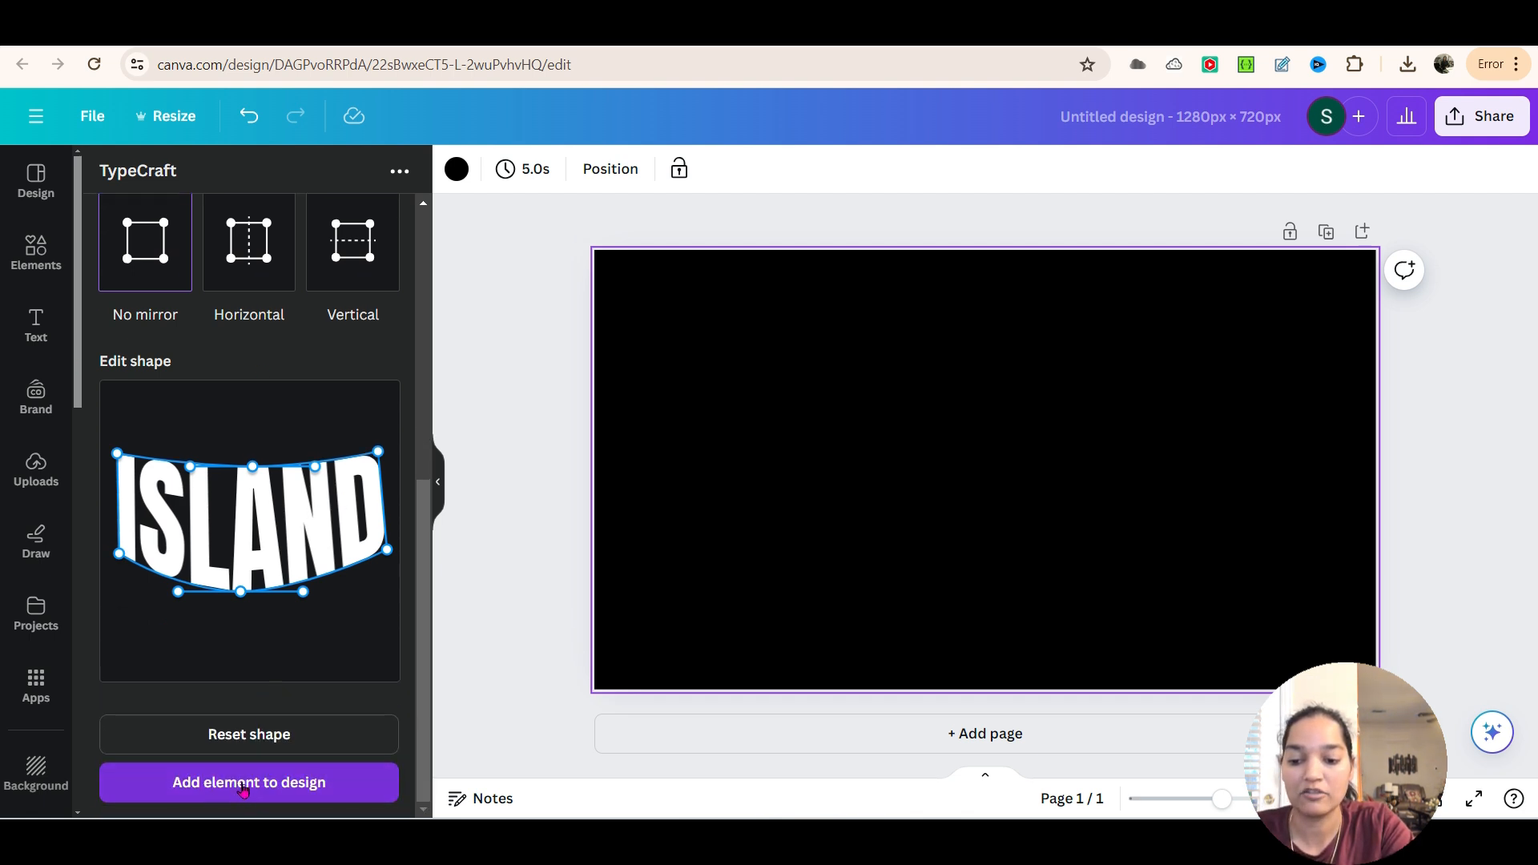
pyautogui.click(244, 785)
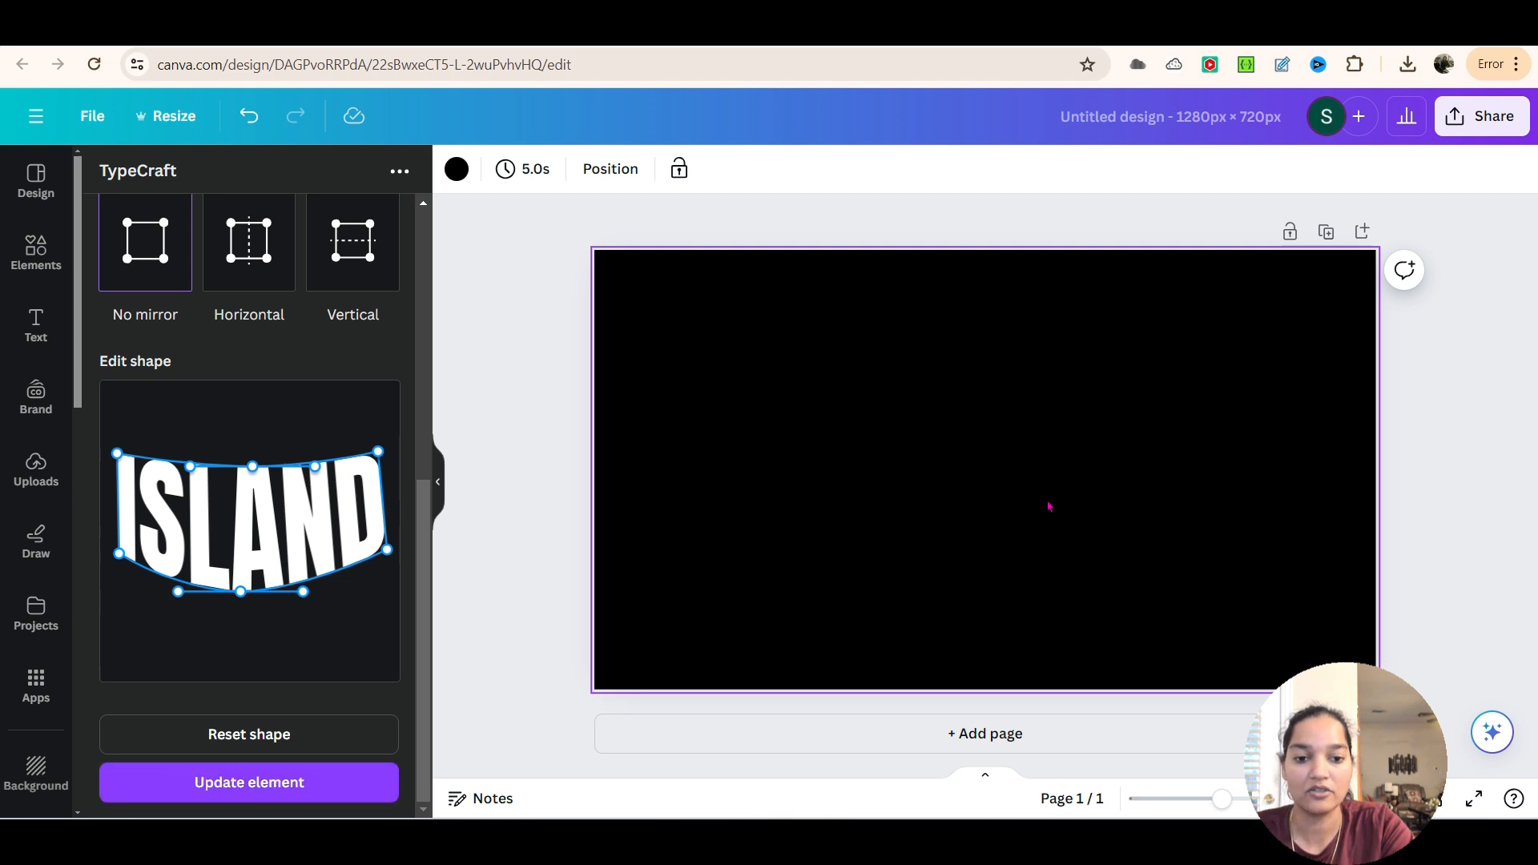
pyautogui.moveTo(812, 558); pyautogui.dragTo(745, 593)
pyautogui.moveTo(1153, 383); pyautogui.dragTo(1226, 347)
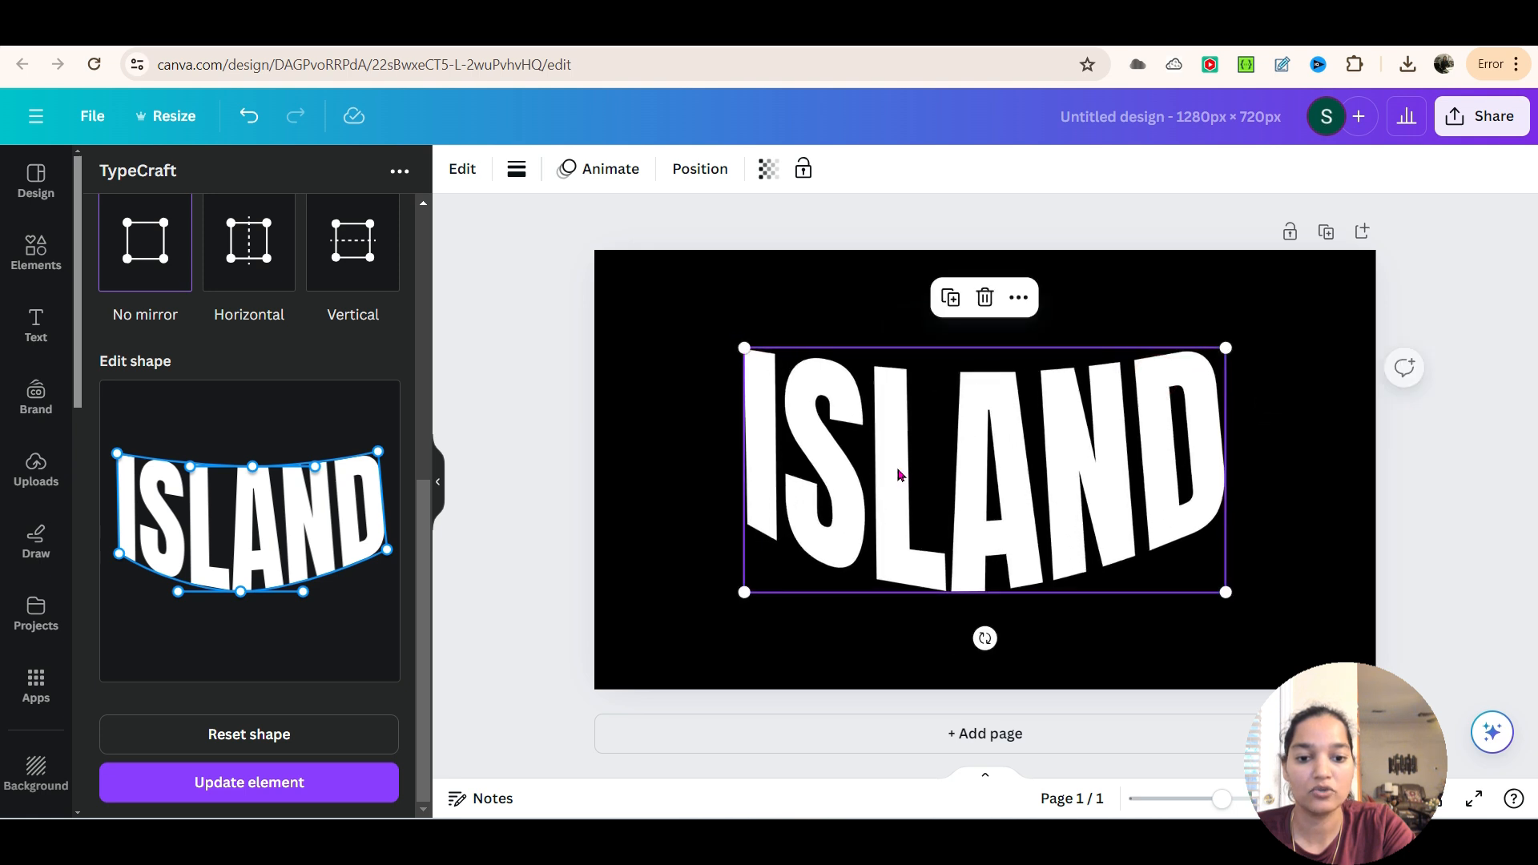
# Cover the ISLAND text with a square shape stretched into a large rectangle, filled with the Brand Kit magenta #d31291
pyautogui.click(43, 265)
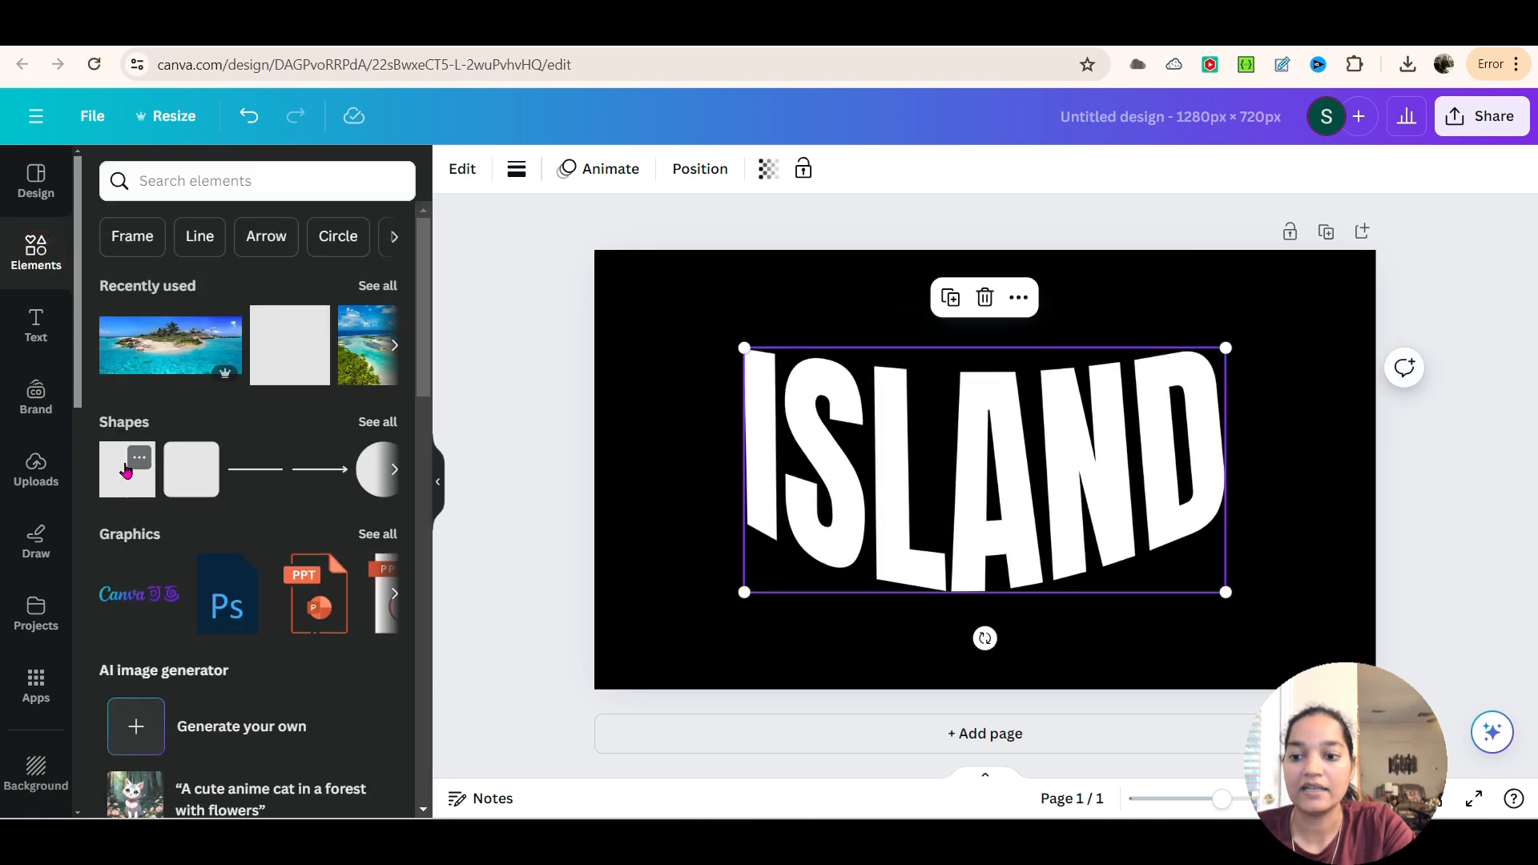
pyautogui.click(126, 470)
pyautogui.click(999, 476)
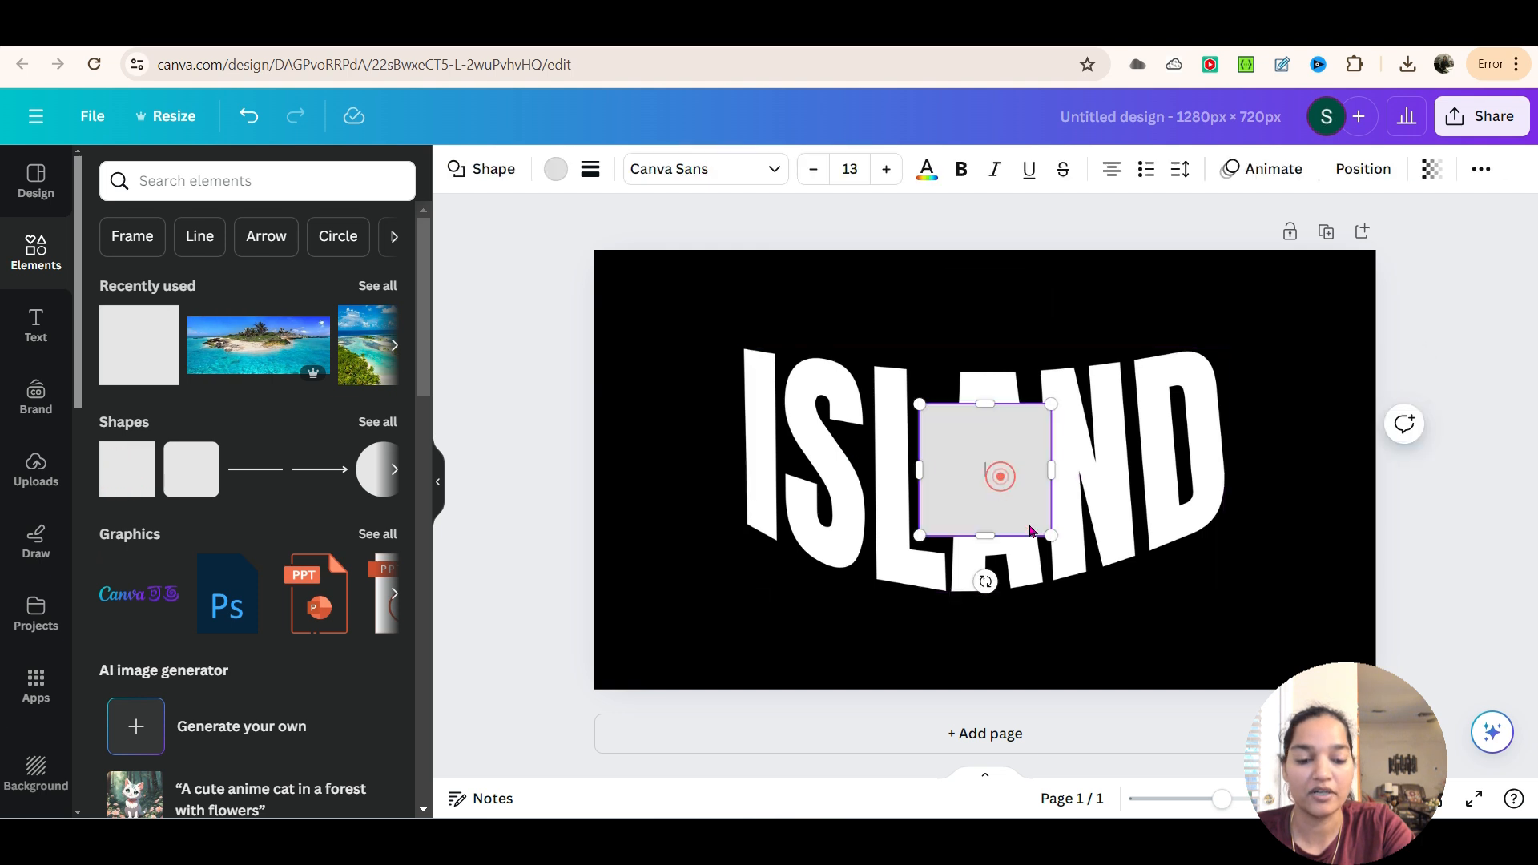
pyautogui.moveTo(1016, 481); pyautogui.dragTo(775, 381)
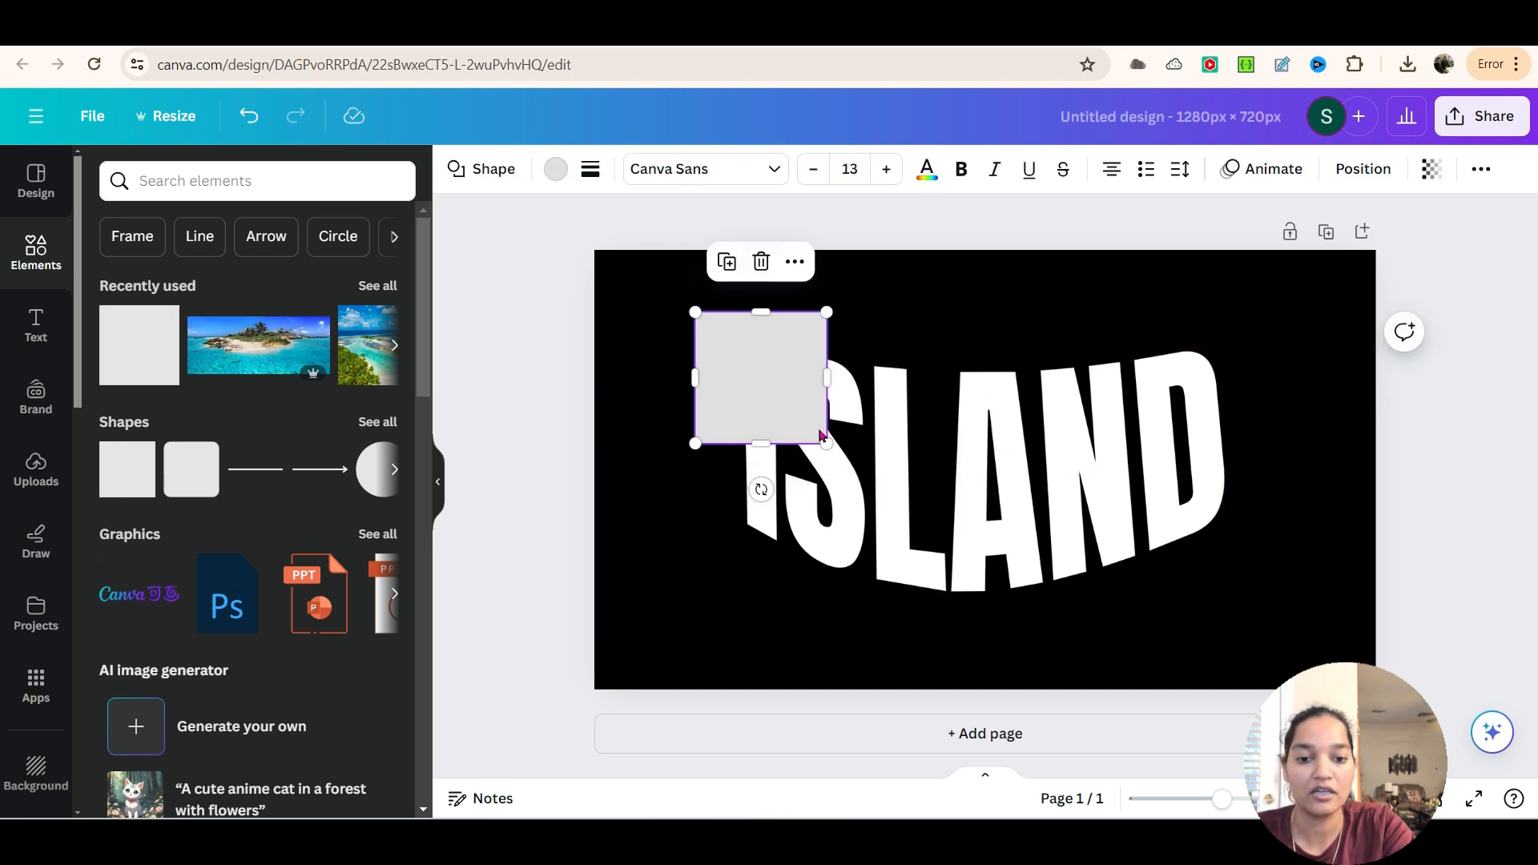
pyautogui.moveTo(825, 442); pyautogui.dragTo(1272, 617)
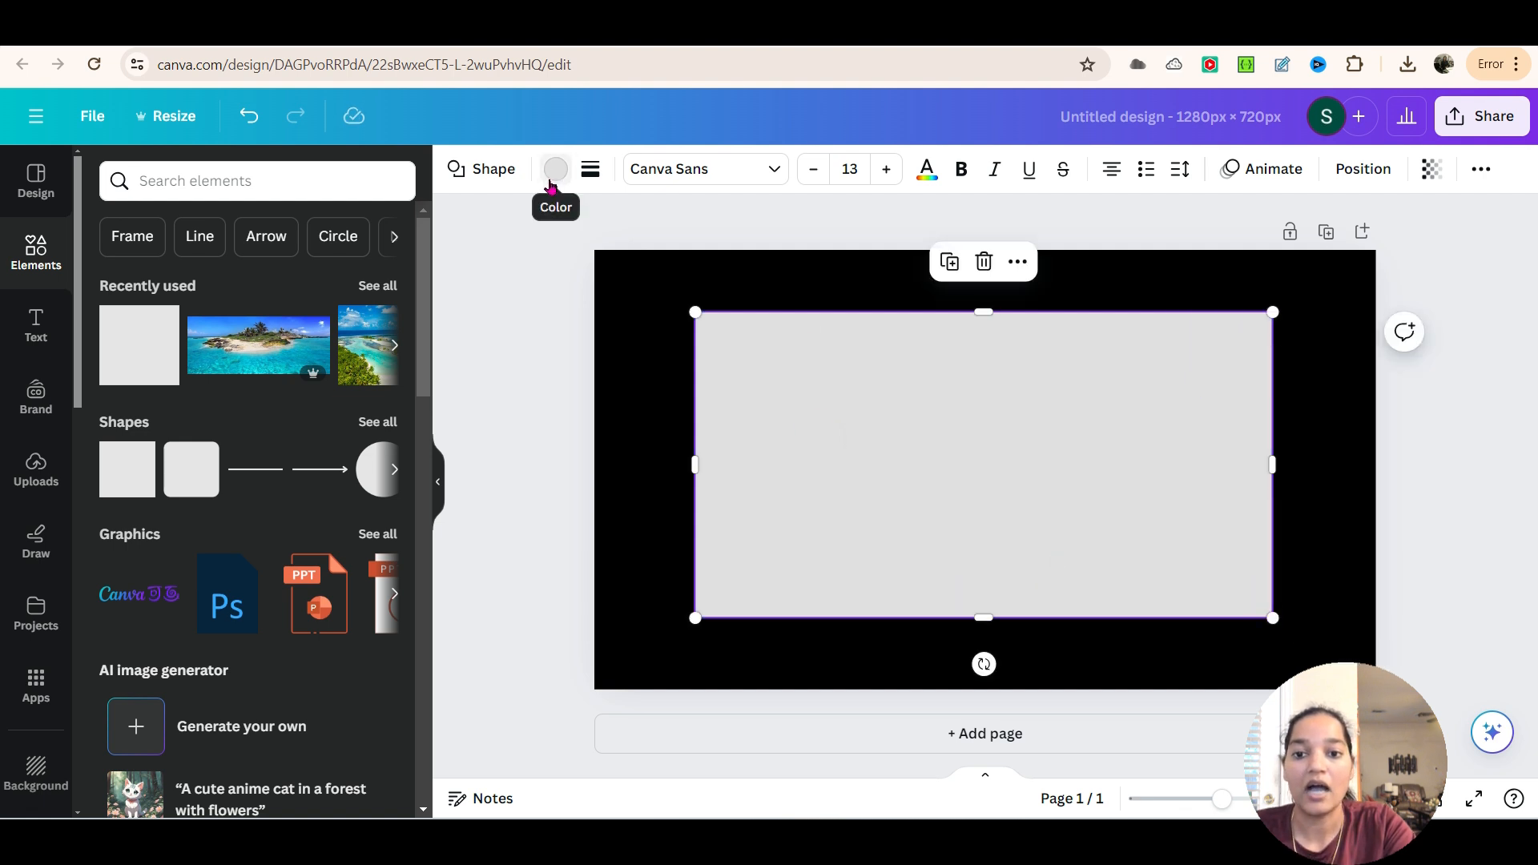
pyautogui.click(554, 170)
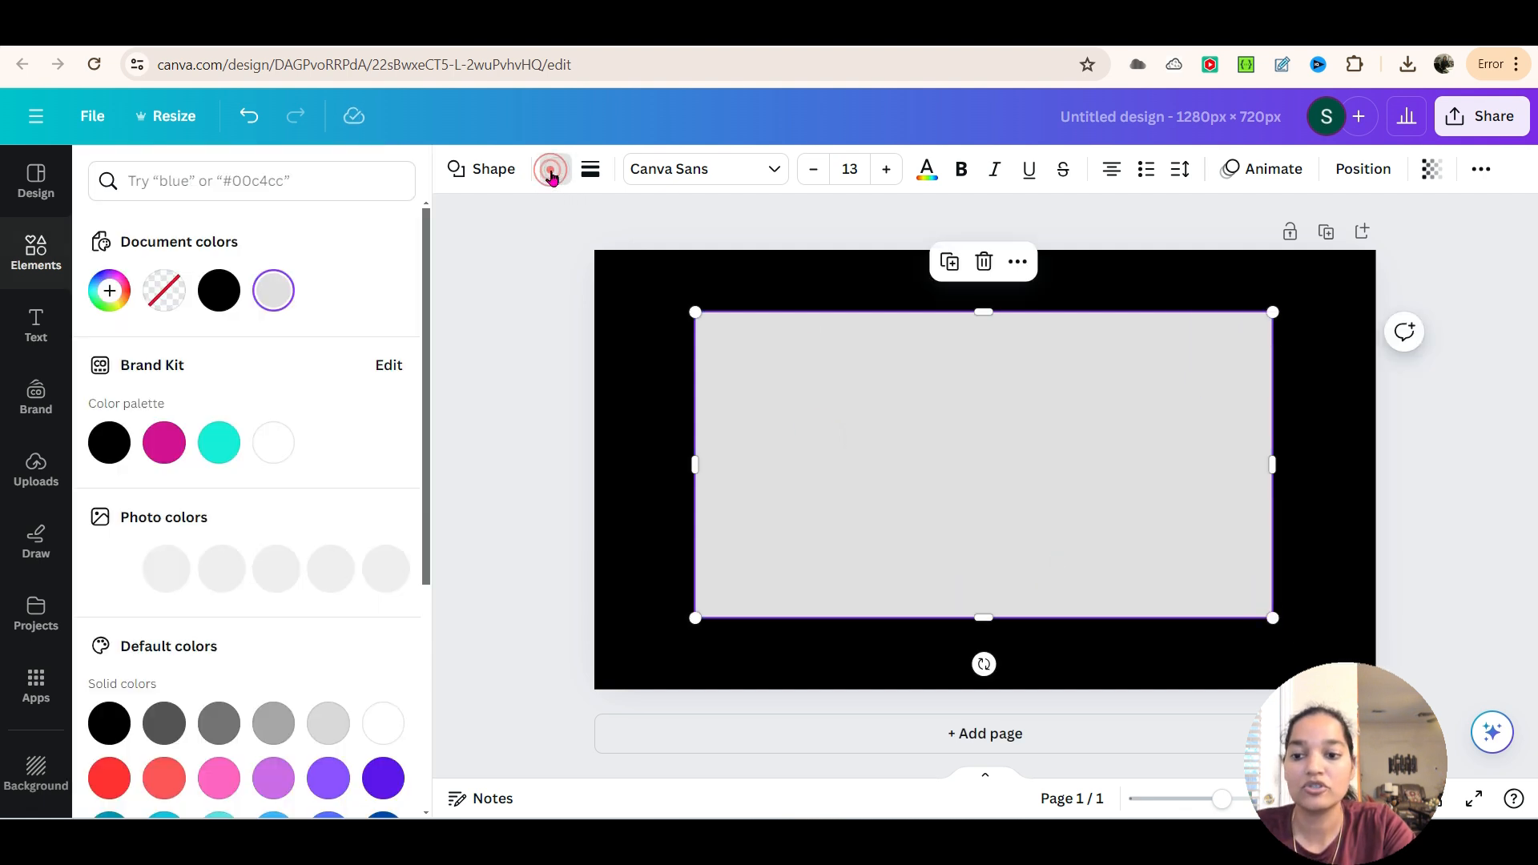
pyautogui.click(162, 447)
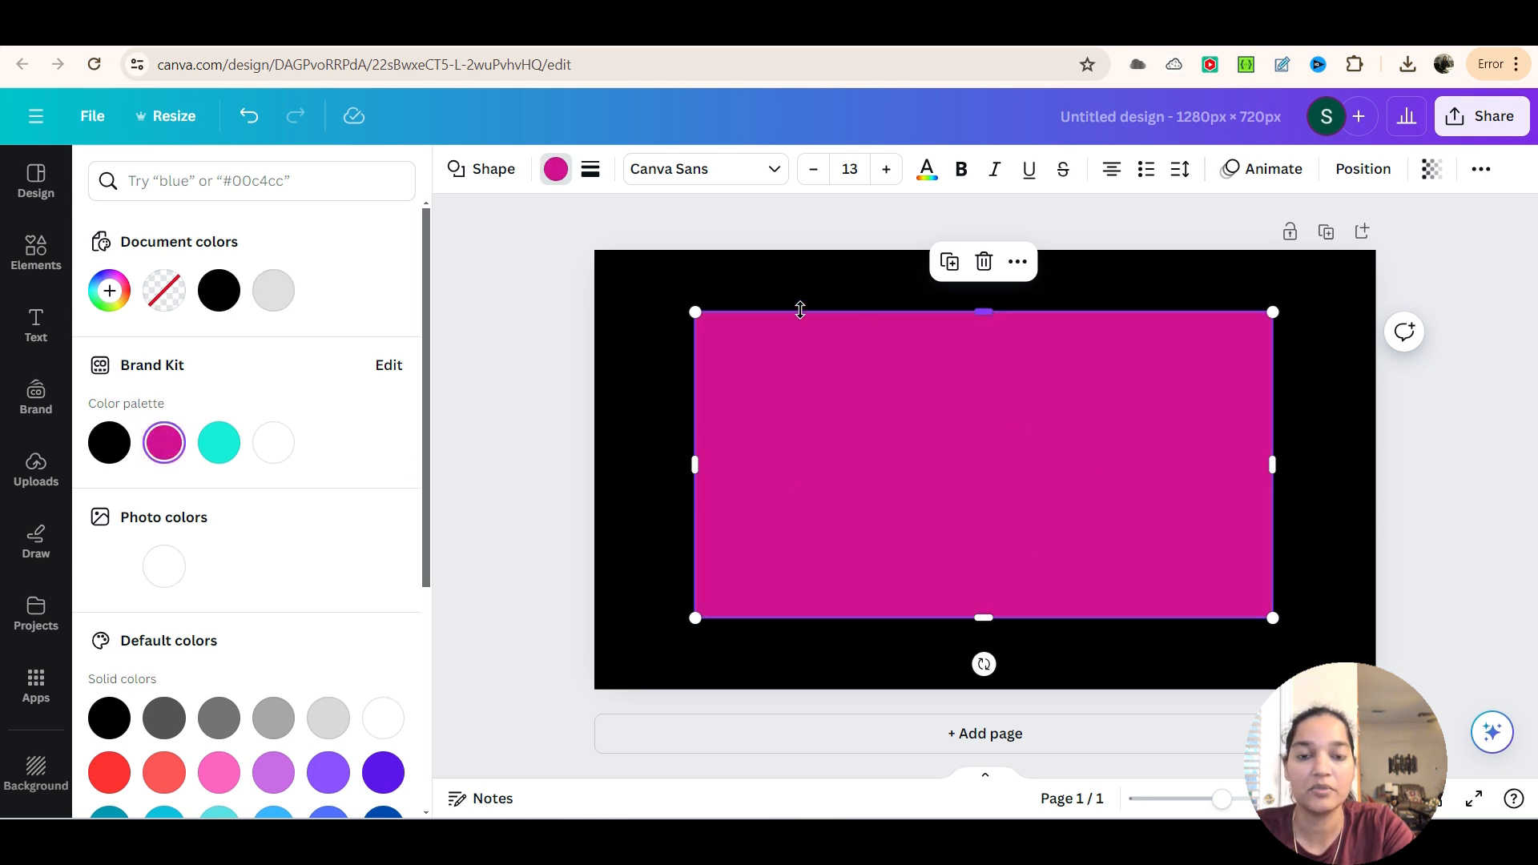
# Send the magenta rectangle to the back so it sits behind the ISLAND text
pyautogui.rightClick(1094, 578)
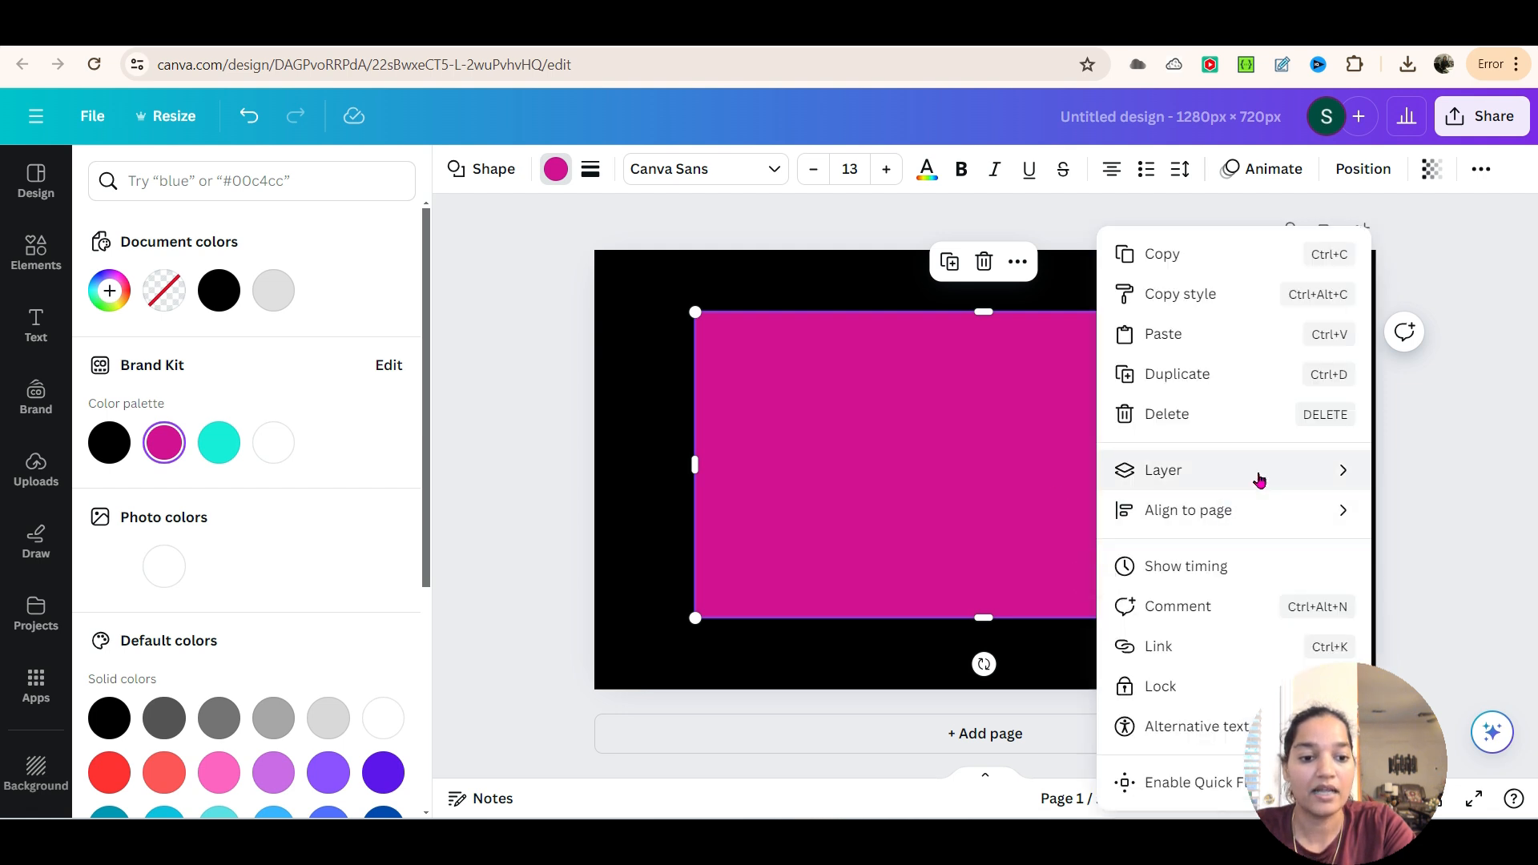
pyautogui.moveTo(1294, 474)
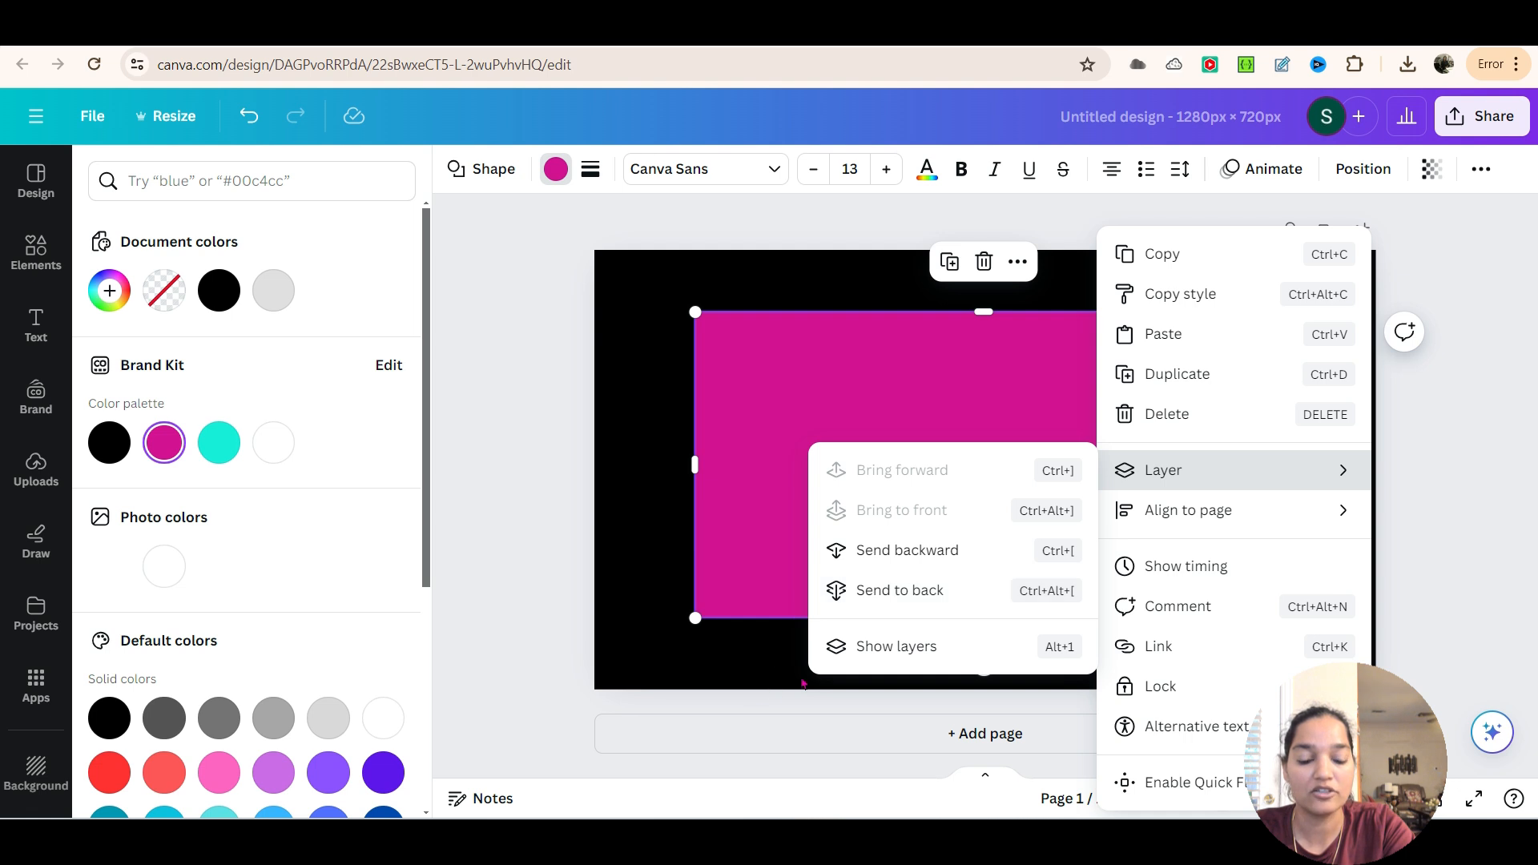
pyautogui.click(968, 590)
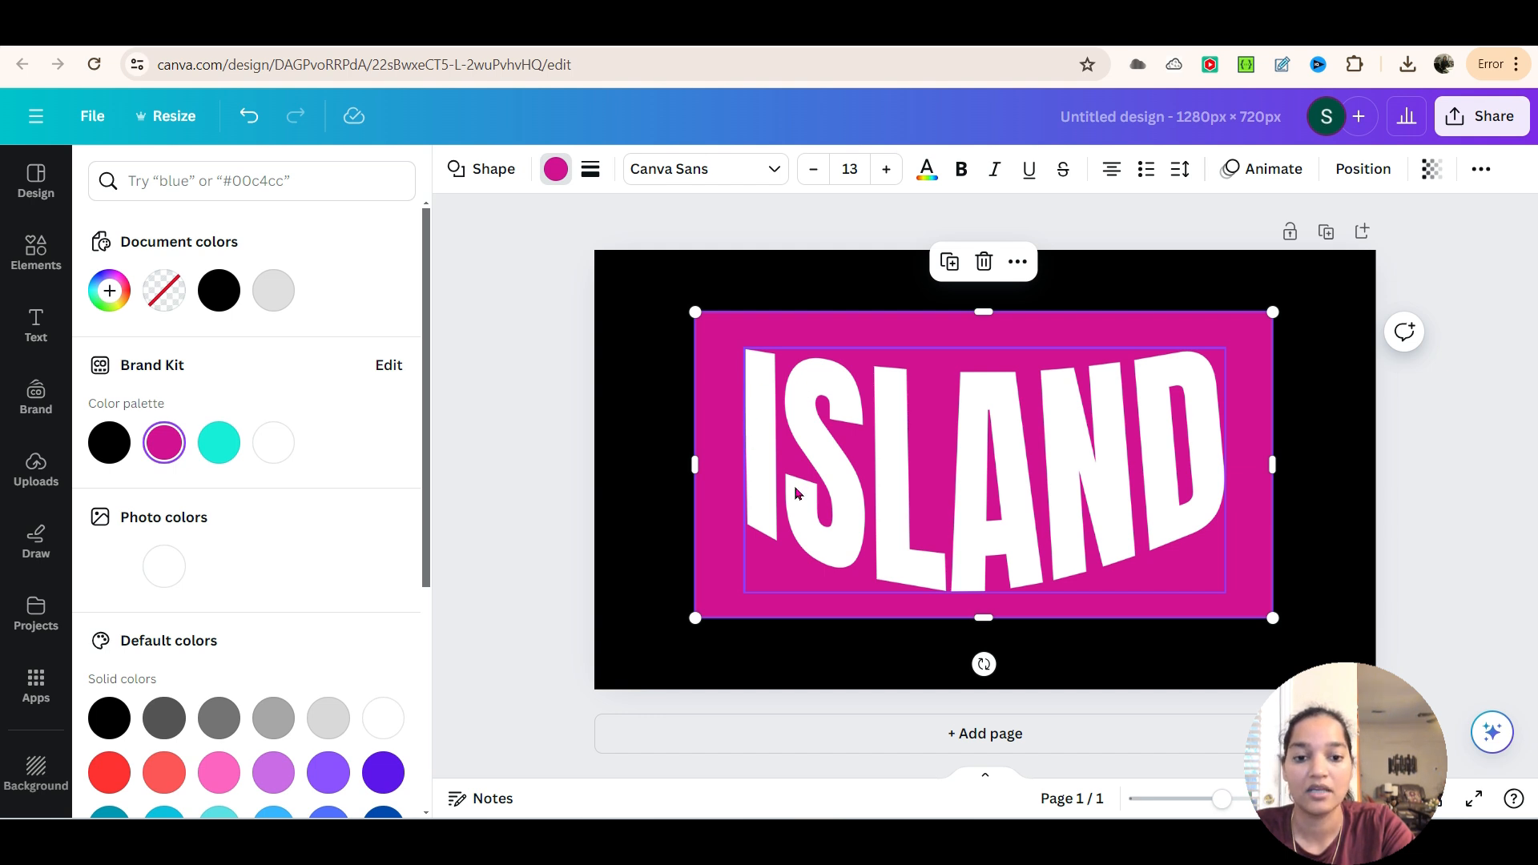
# Set the page background to the Brand Kit white
pyautogui.click(617, 295)
pyautogui.click(457, 171)
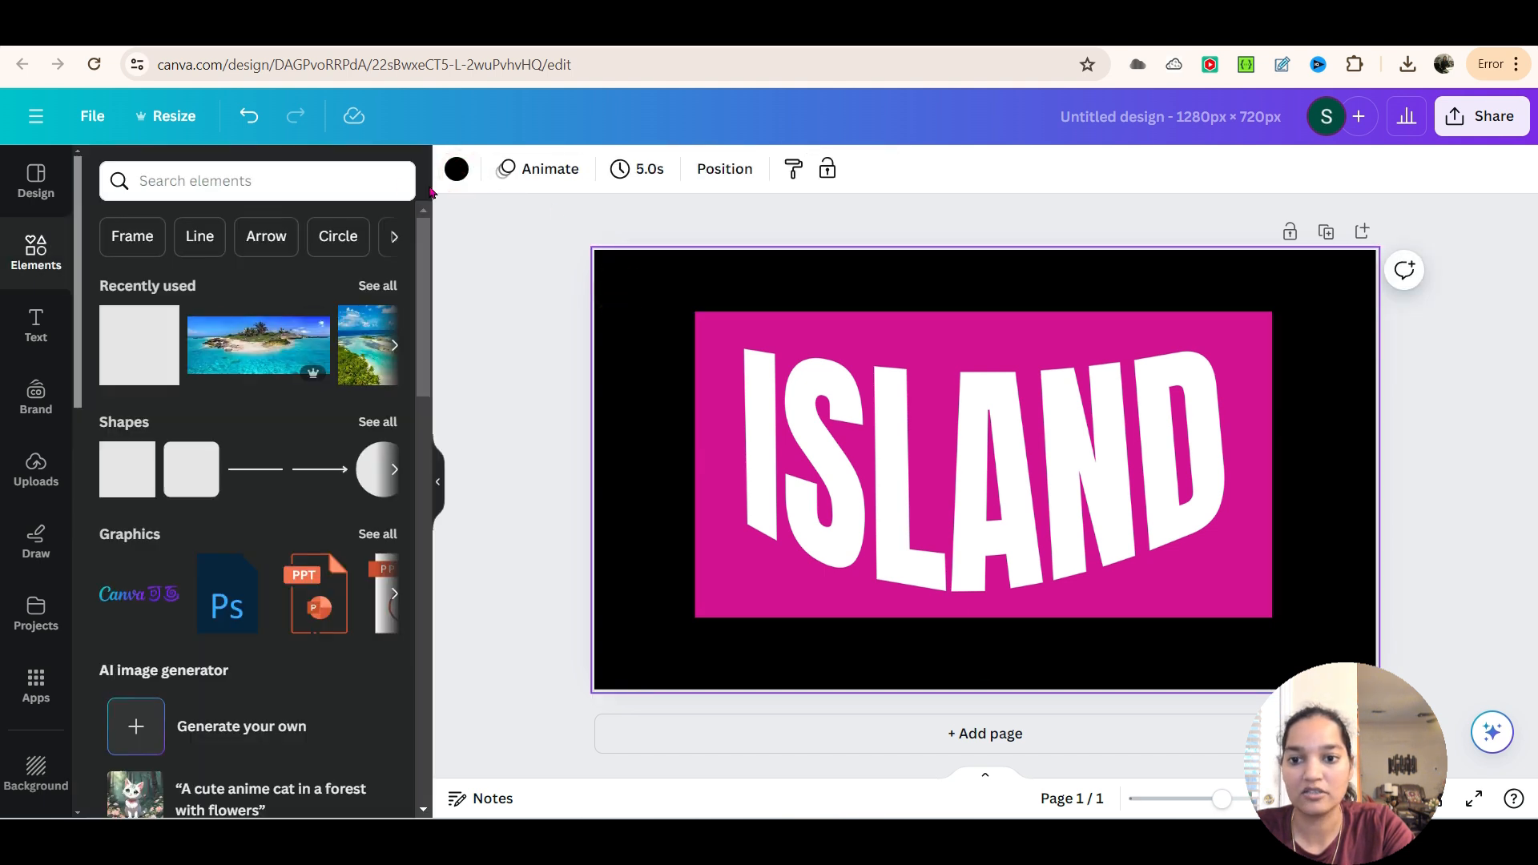
pyautogui.click(457, 169)
pyautogui.click(275, 448)
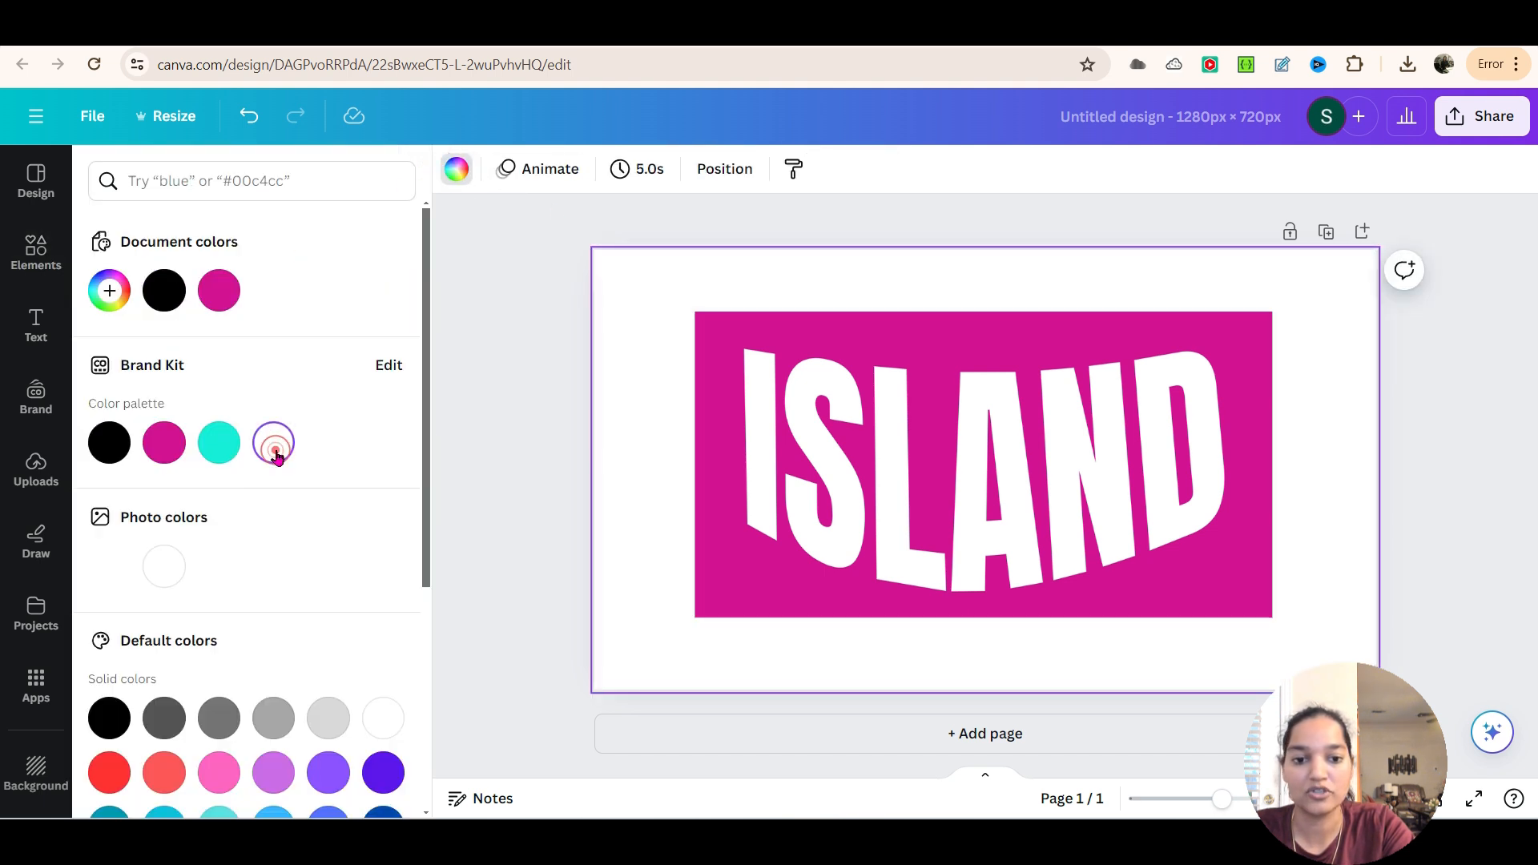
pyautogui.click(459, 388)
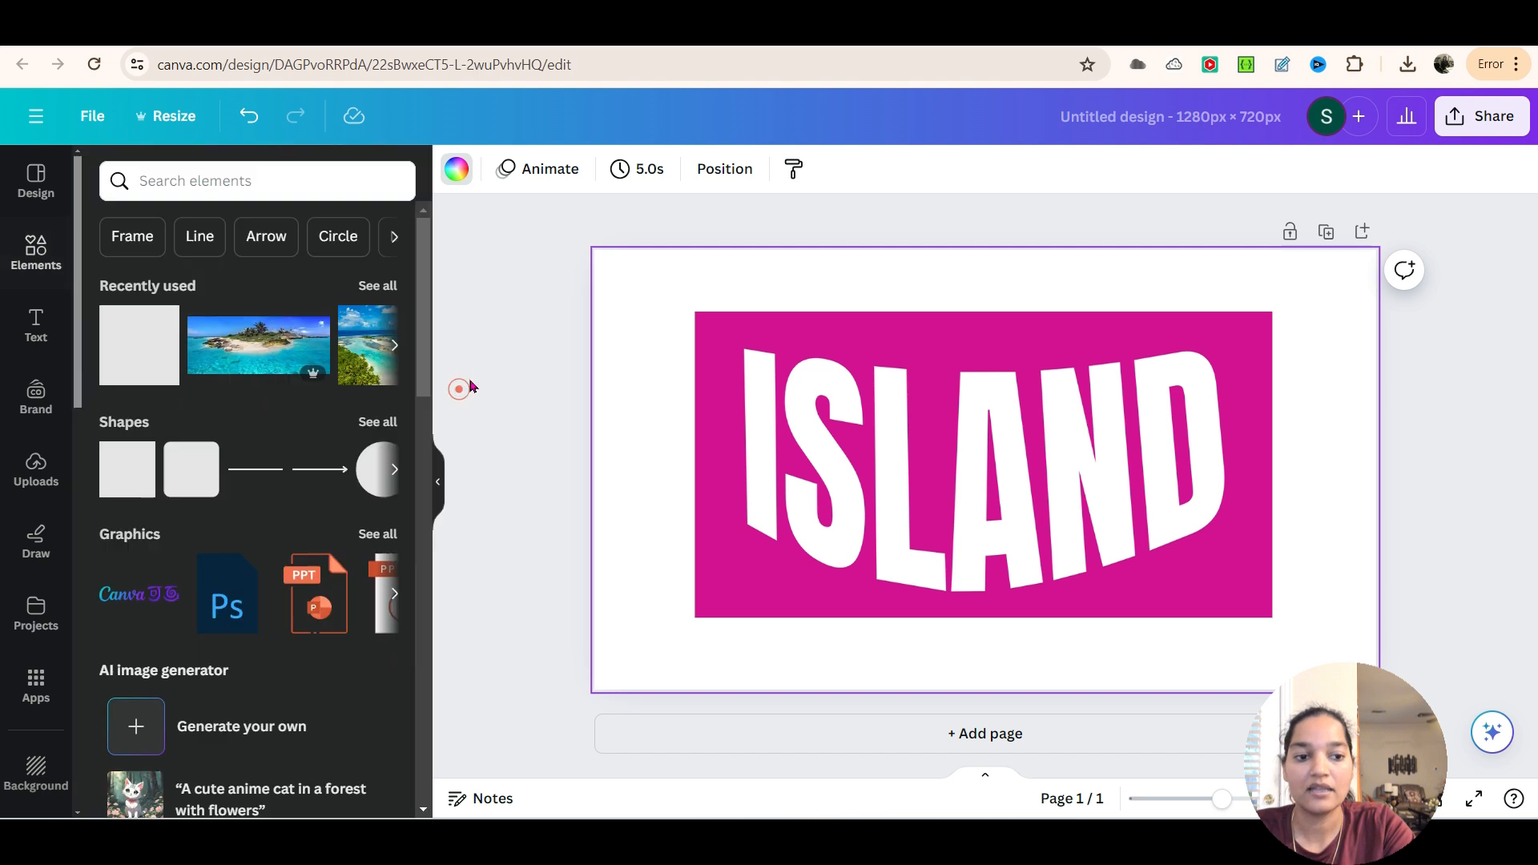
# Download the design as a PNG to the Downloads folder, replacing the existing file island1
pyautogui.click(1472, 118)
pyautogui.click(1293, 650)
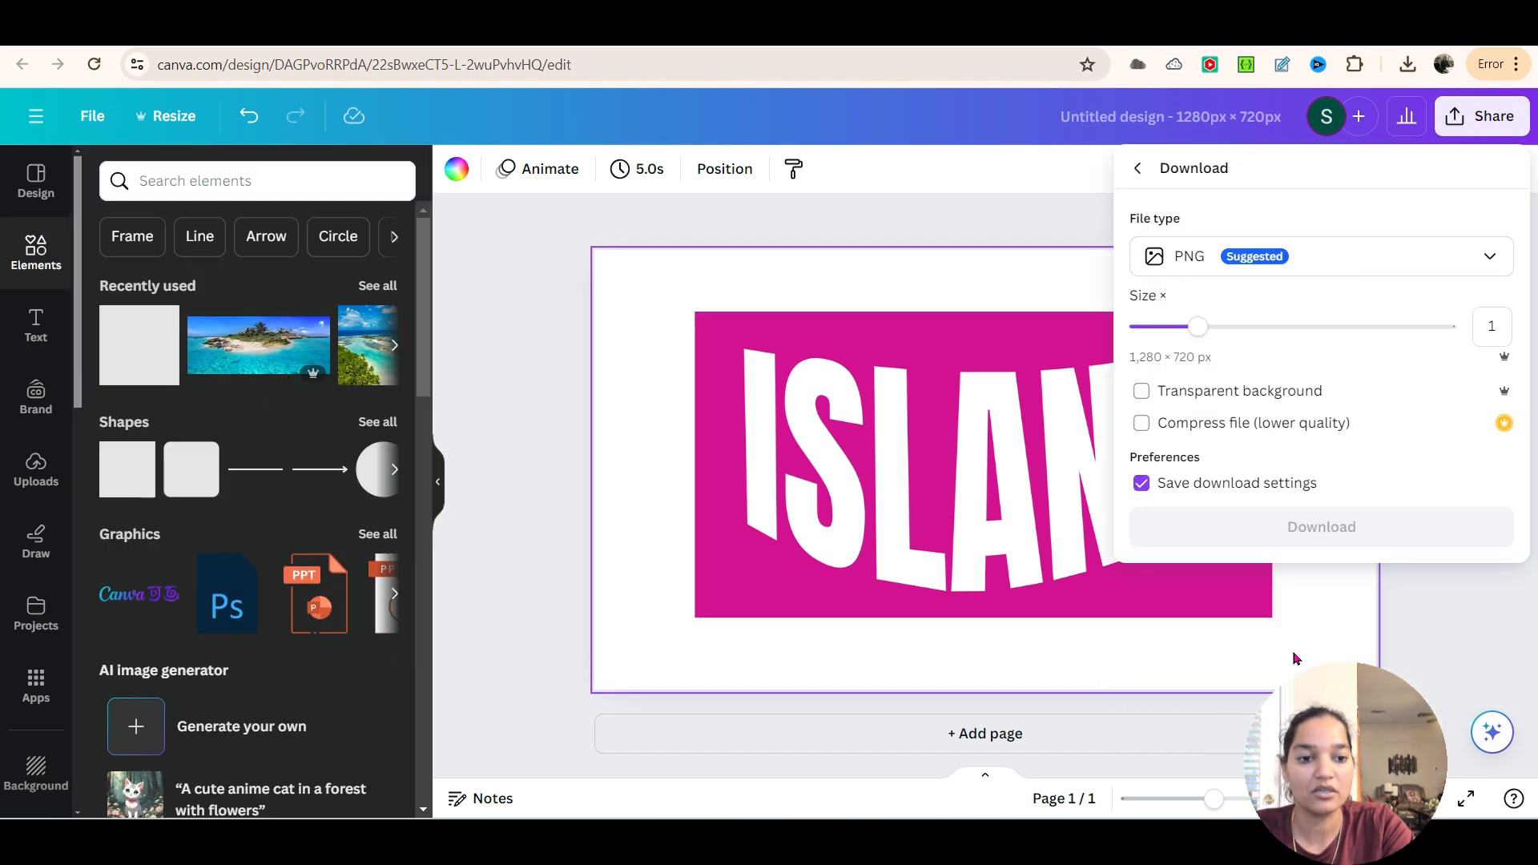
pyautogui.click(1324, 532)
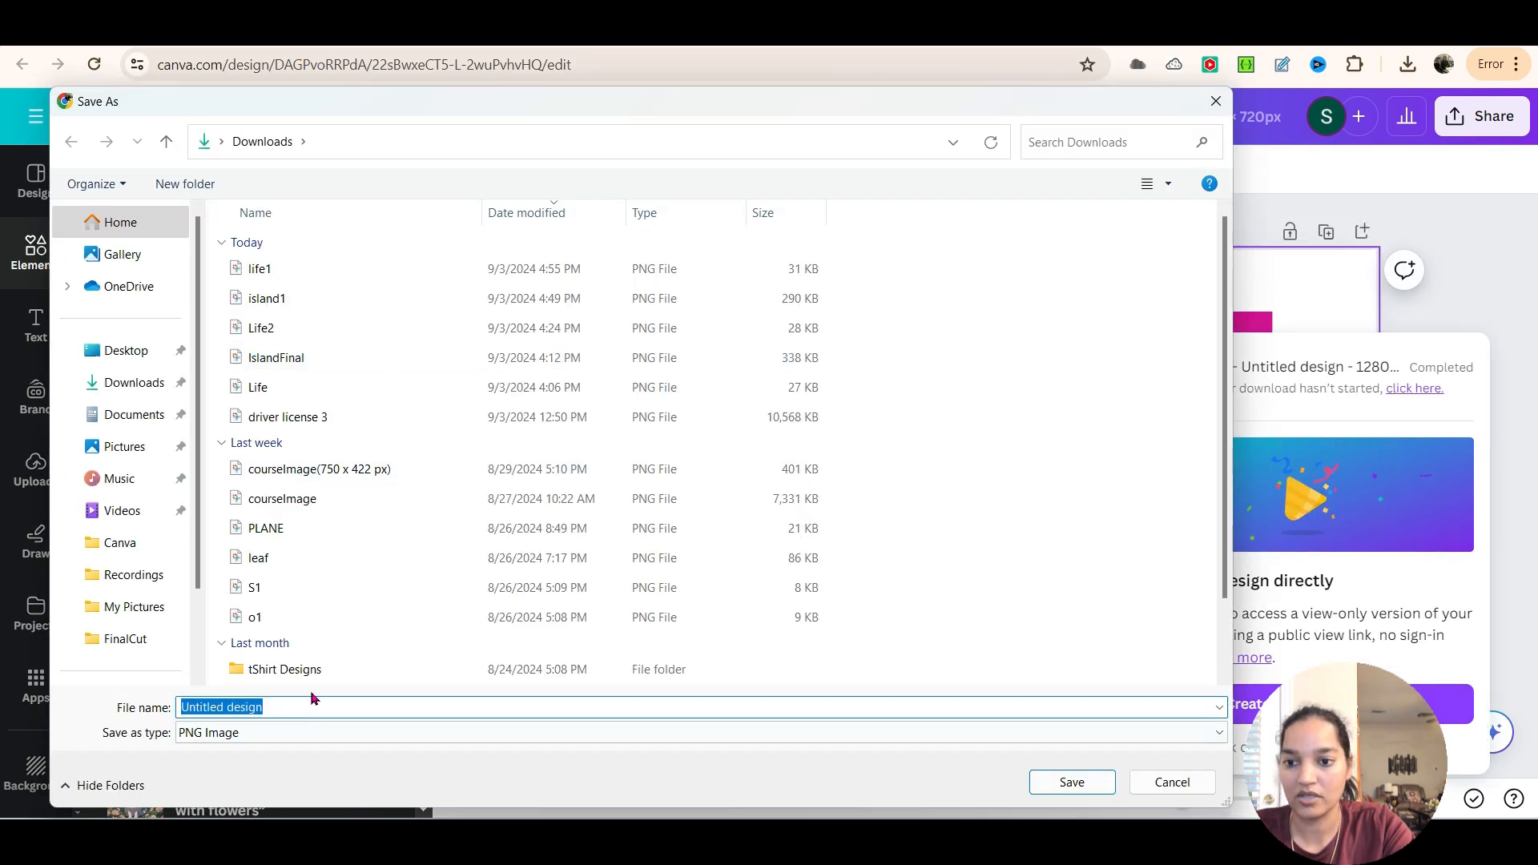
pyautogui.write('island')
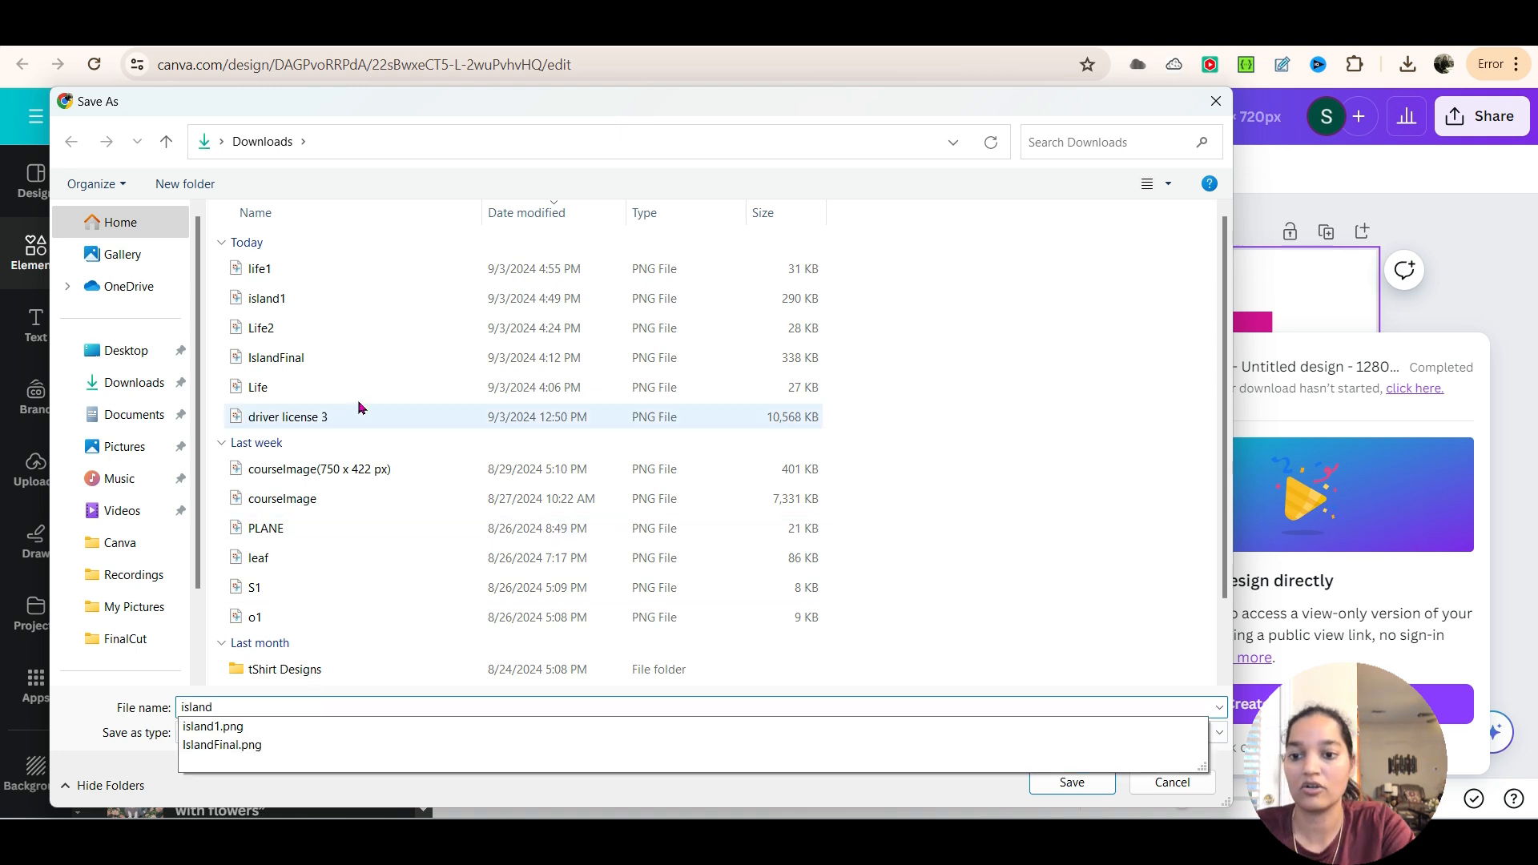
pyautogui.click(303, 300)
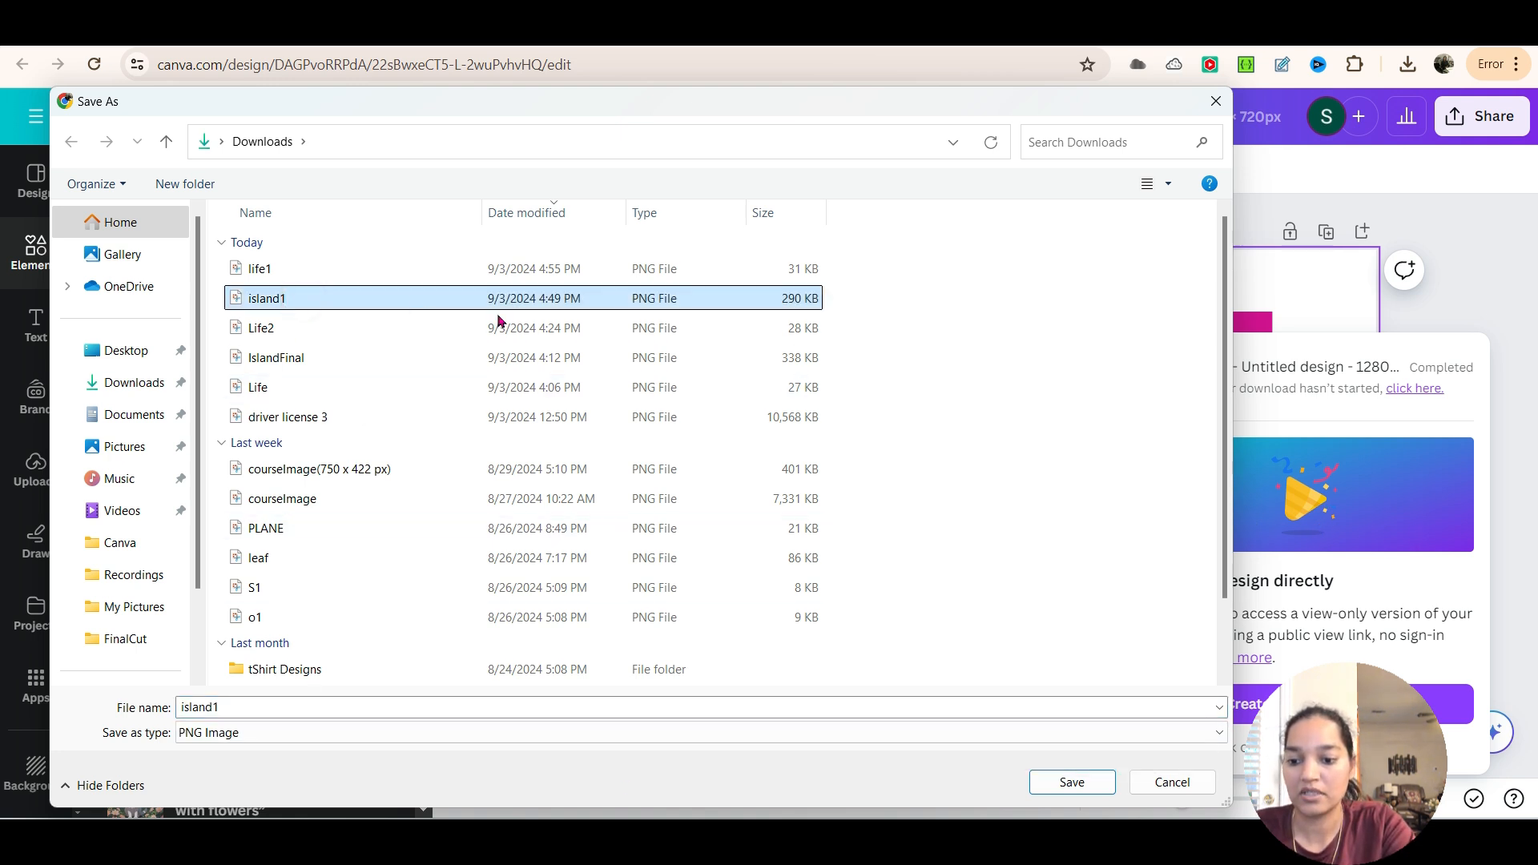
pyautogui.click(1072, 783)
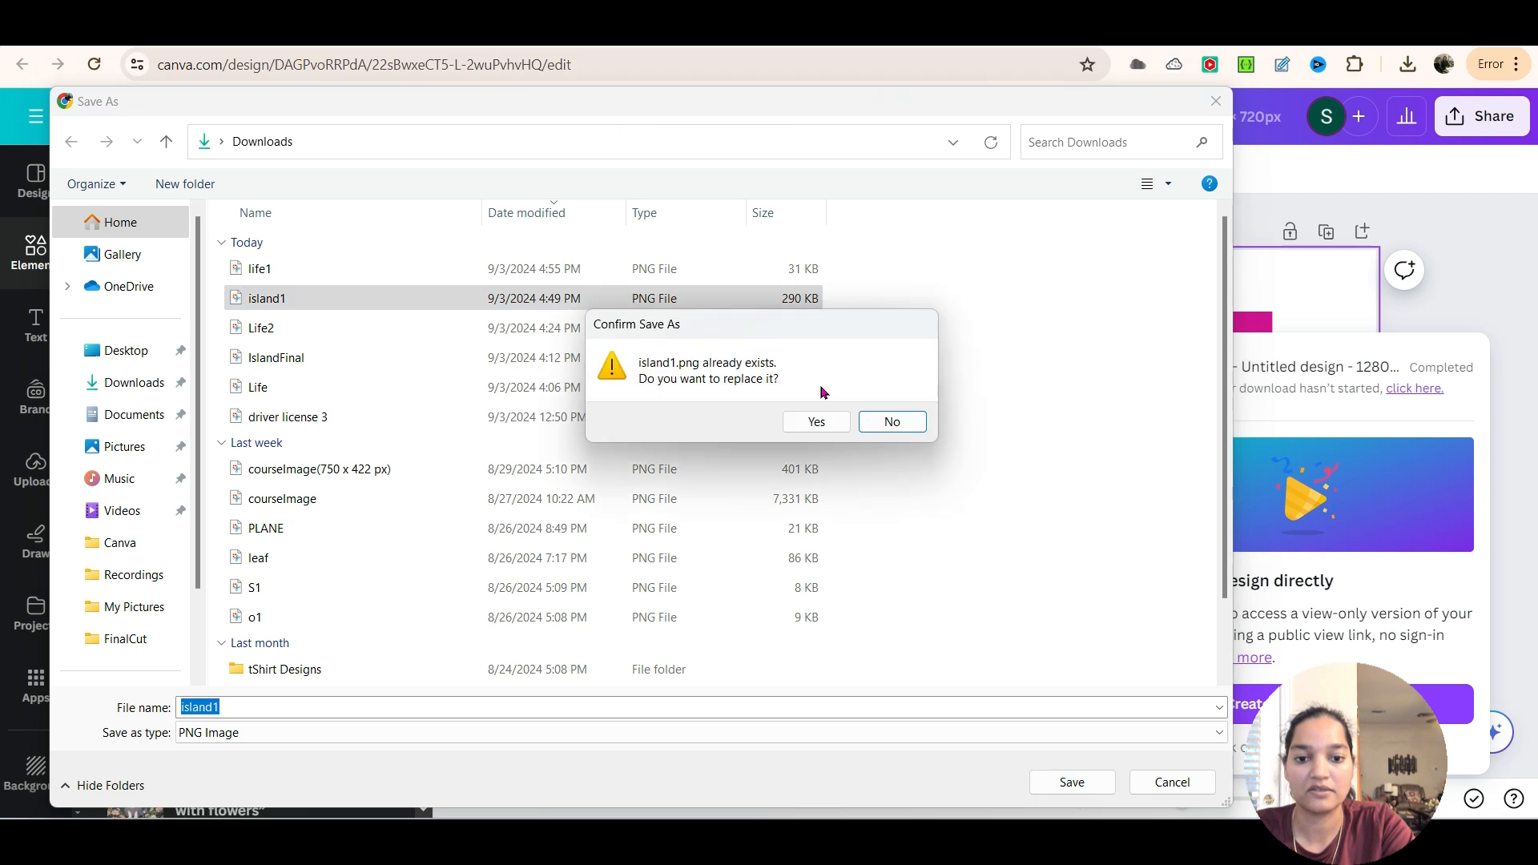
pyautogui.click(821, 425)
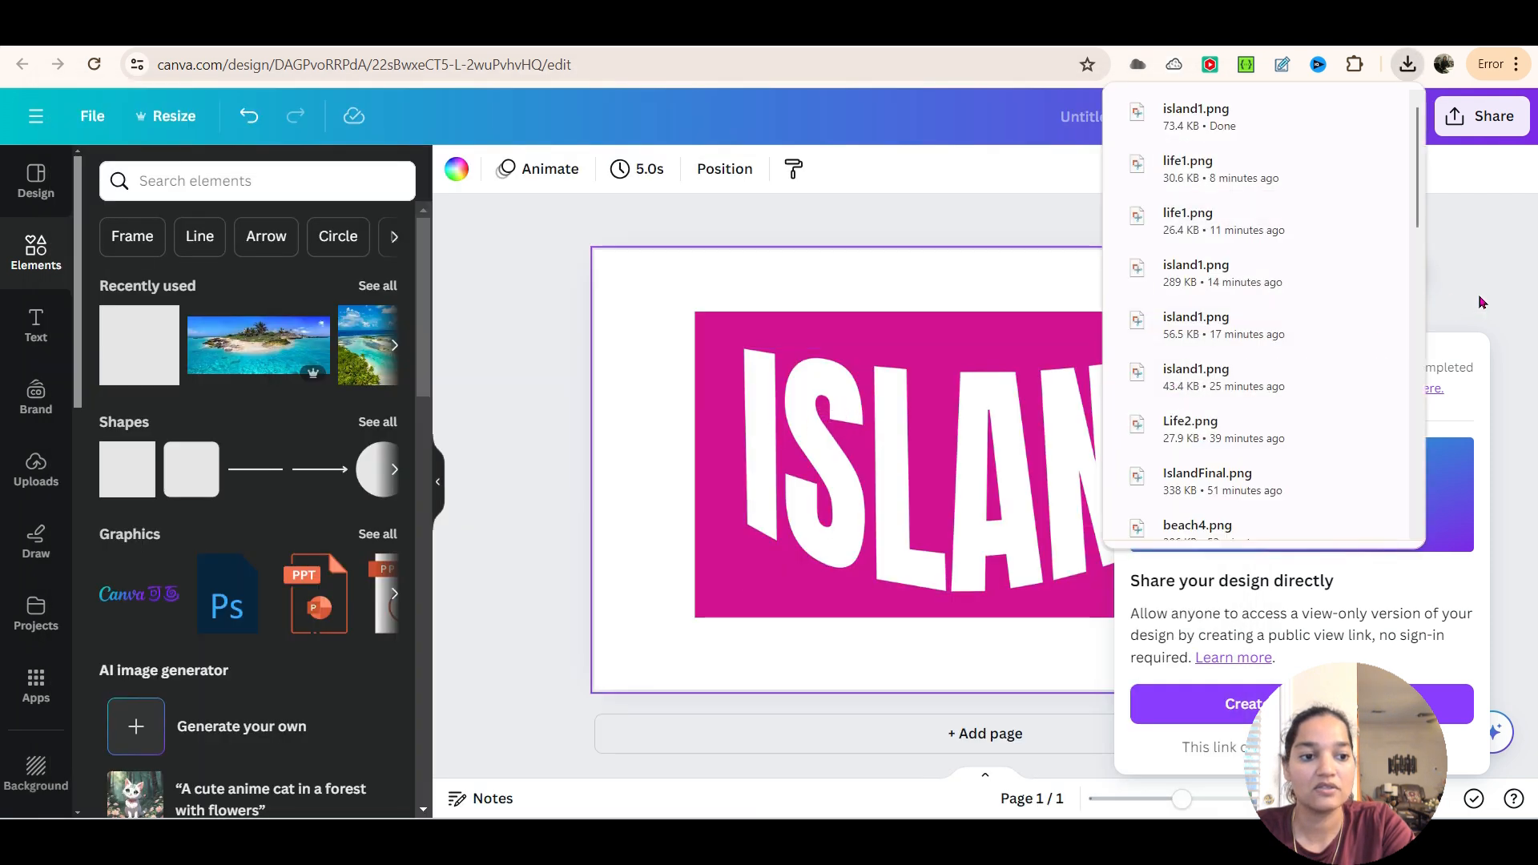
pyautogui.click(1482, 302)
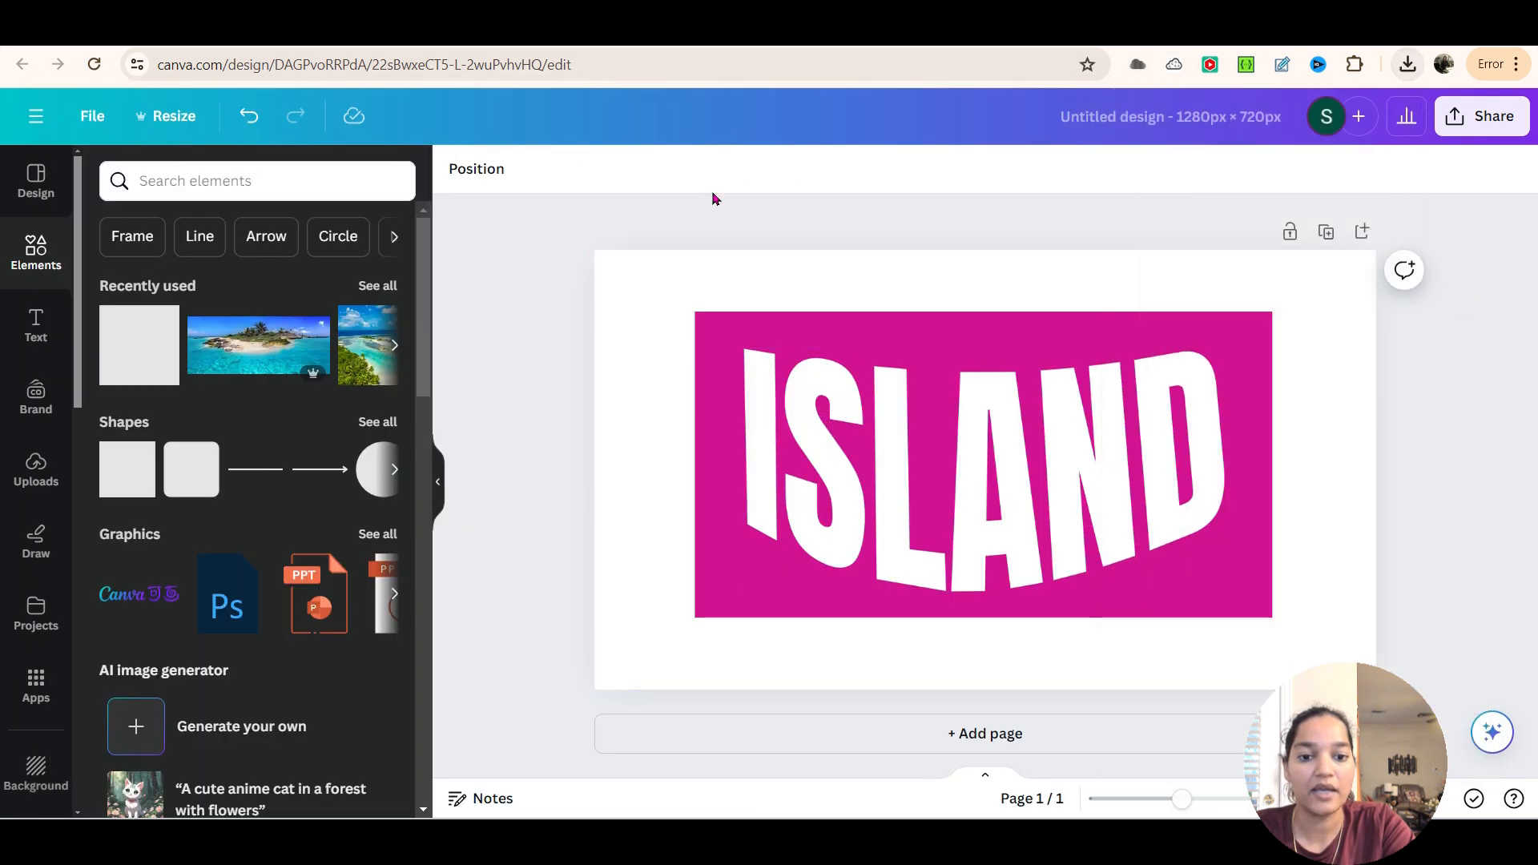
# Add a second page and set its background to black
pyautogui.click(1001, 748)
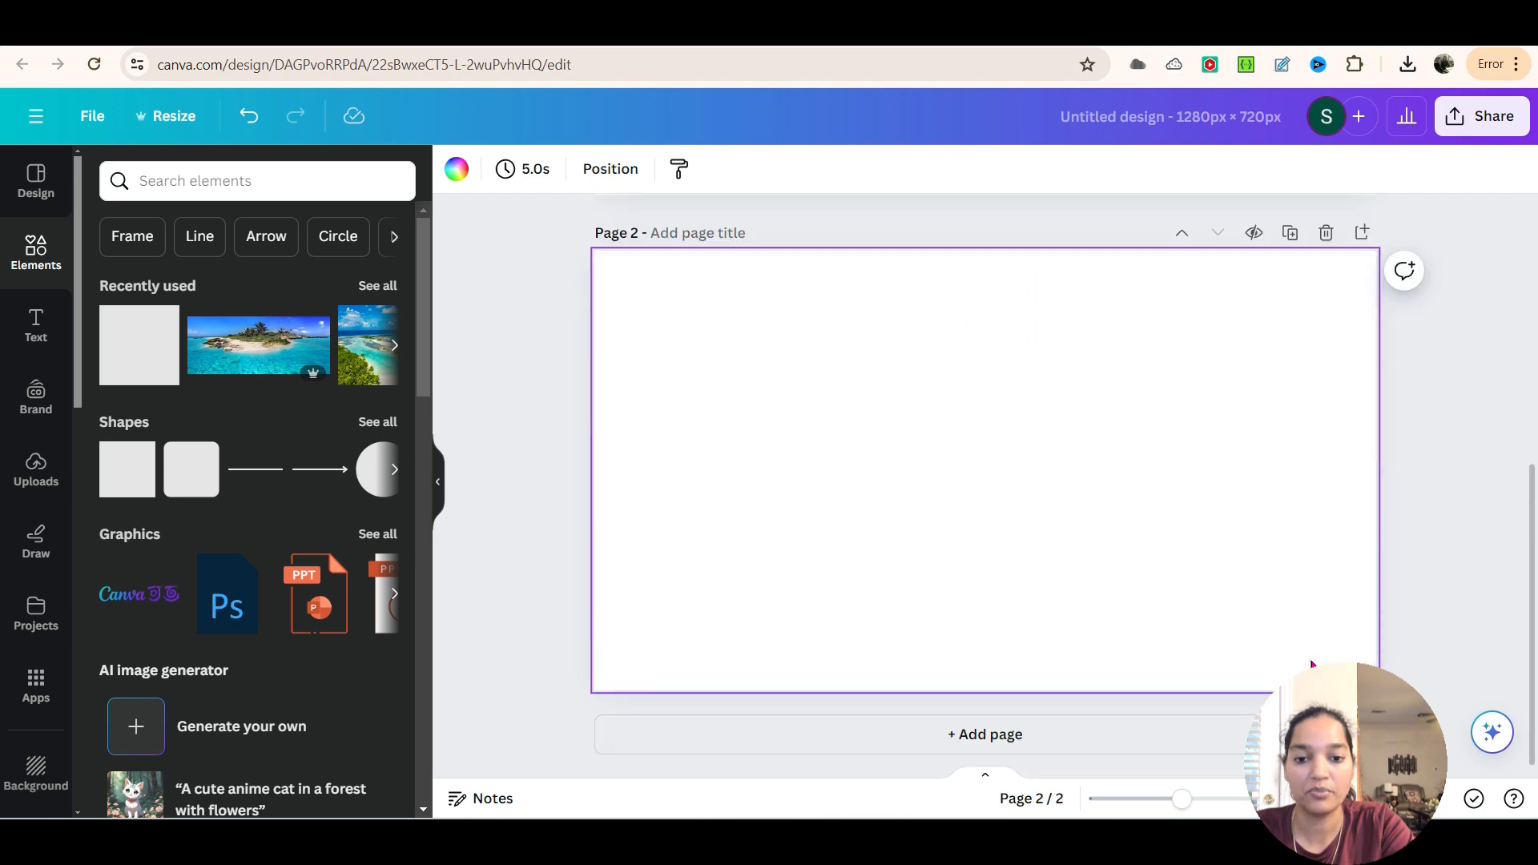
pyautogui.click(454, 165)
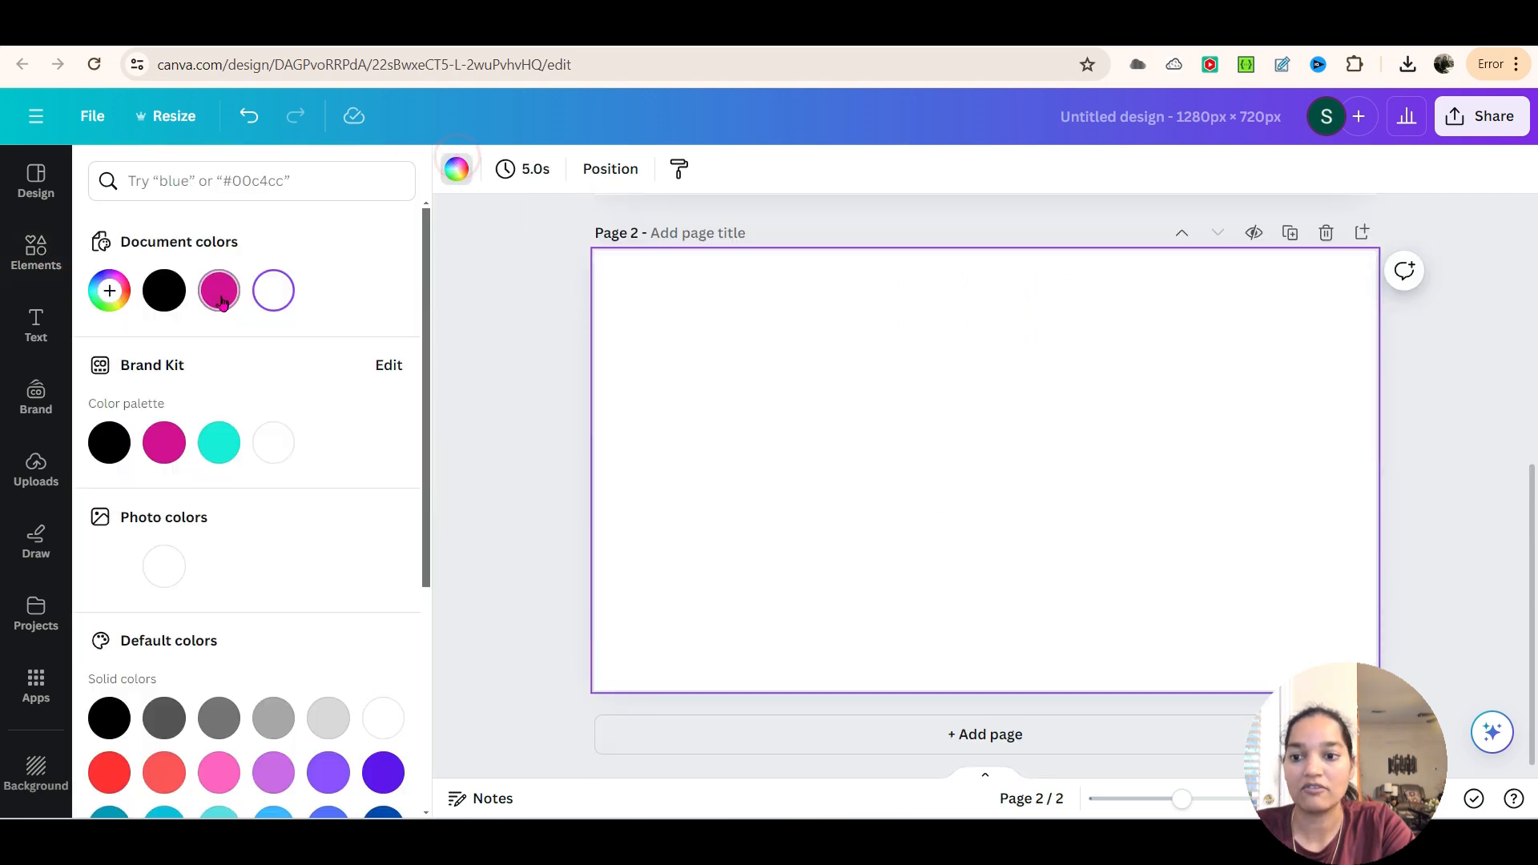
pyautogui.click(164, 289)
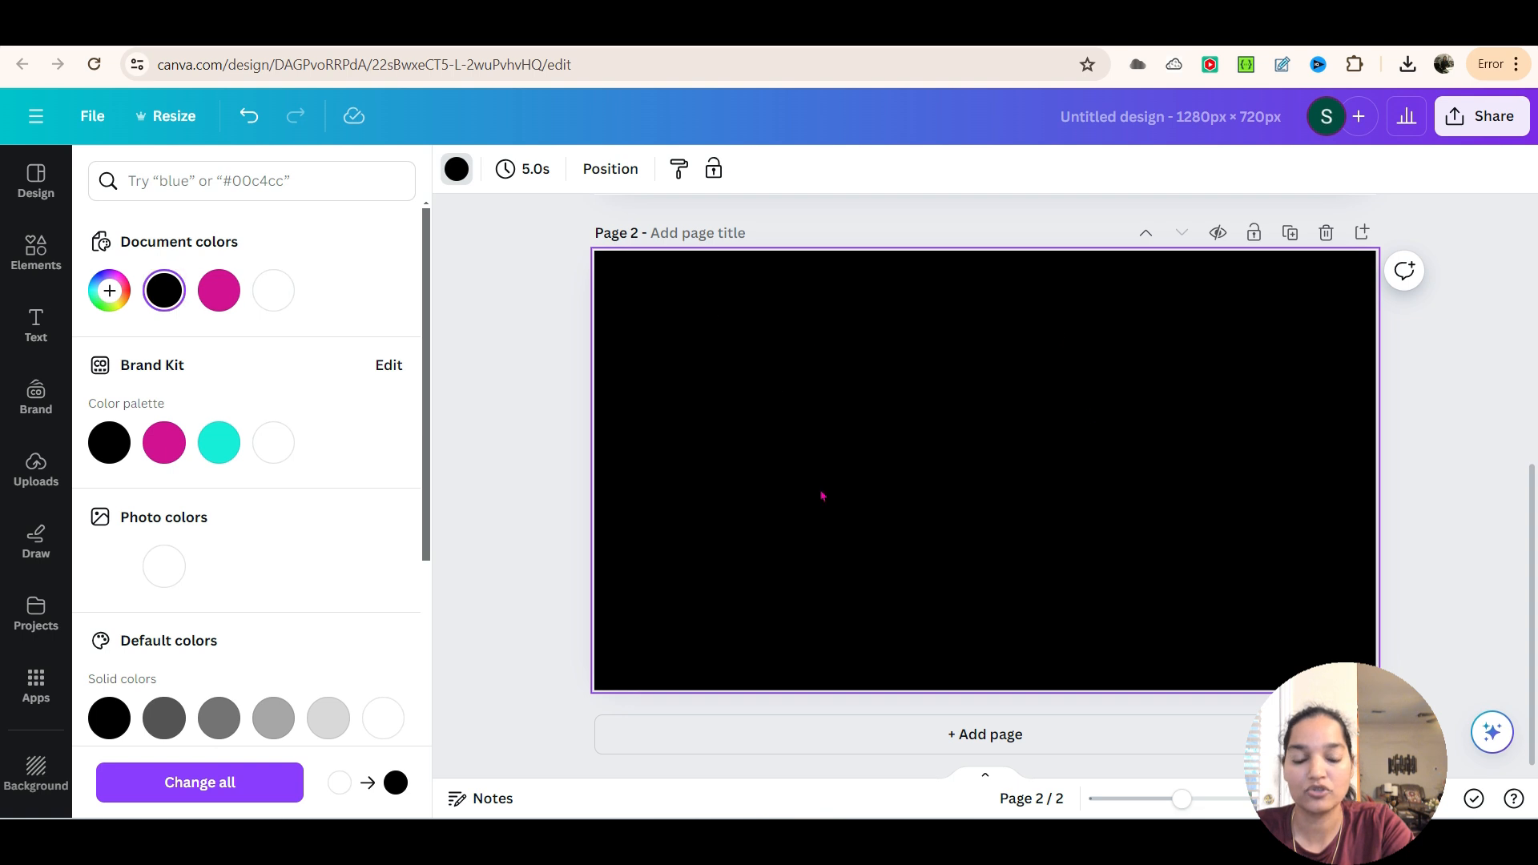
# Upload the downloaded ISLAND image and place it on page 2
pyautogui.click(33, 483)
pyautogui.click(246, 231)
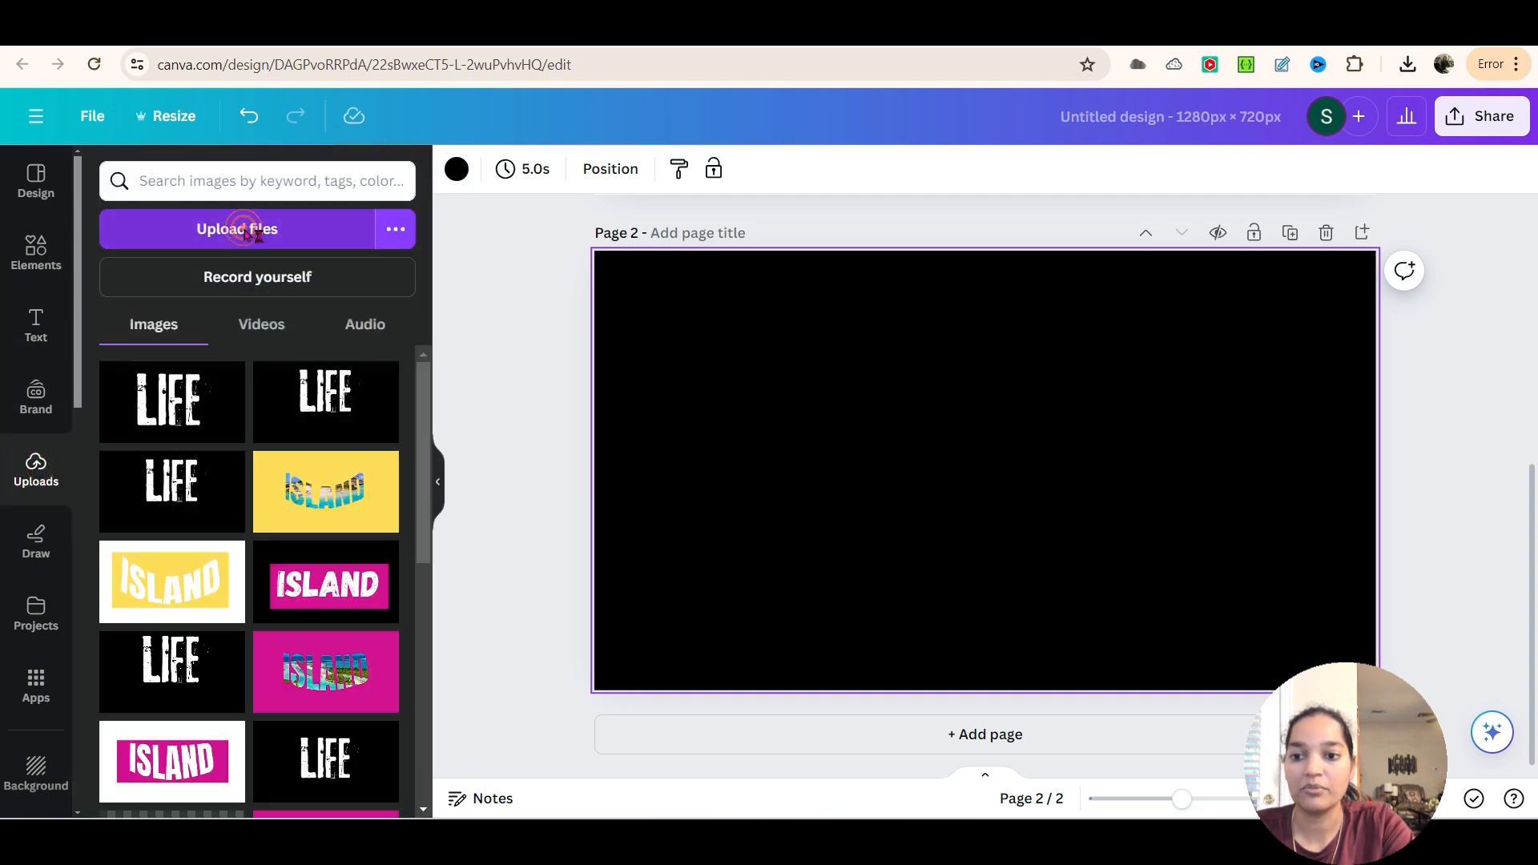
pyautogui.doubleClick(286, 269)
pyautogui.click(287, 270)
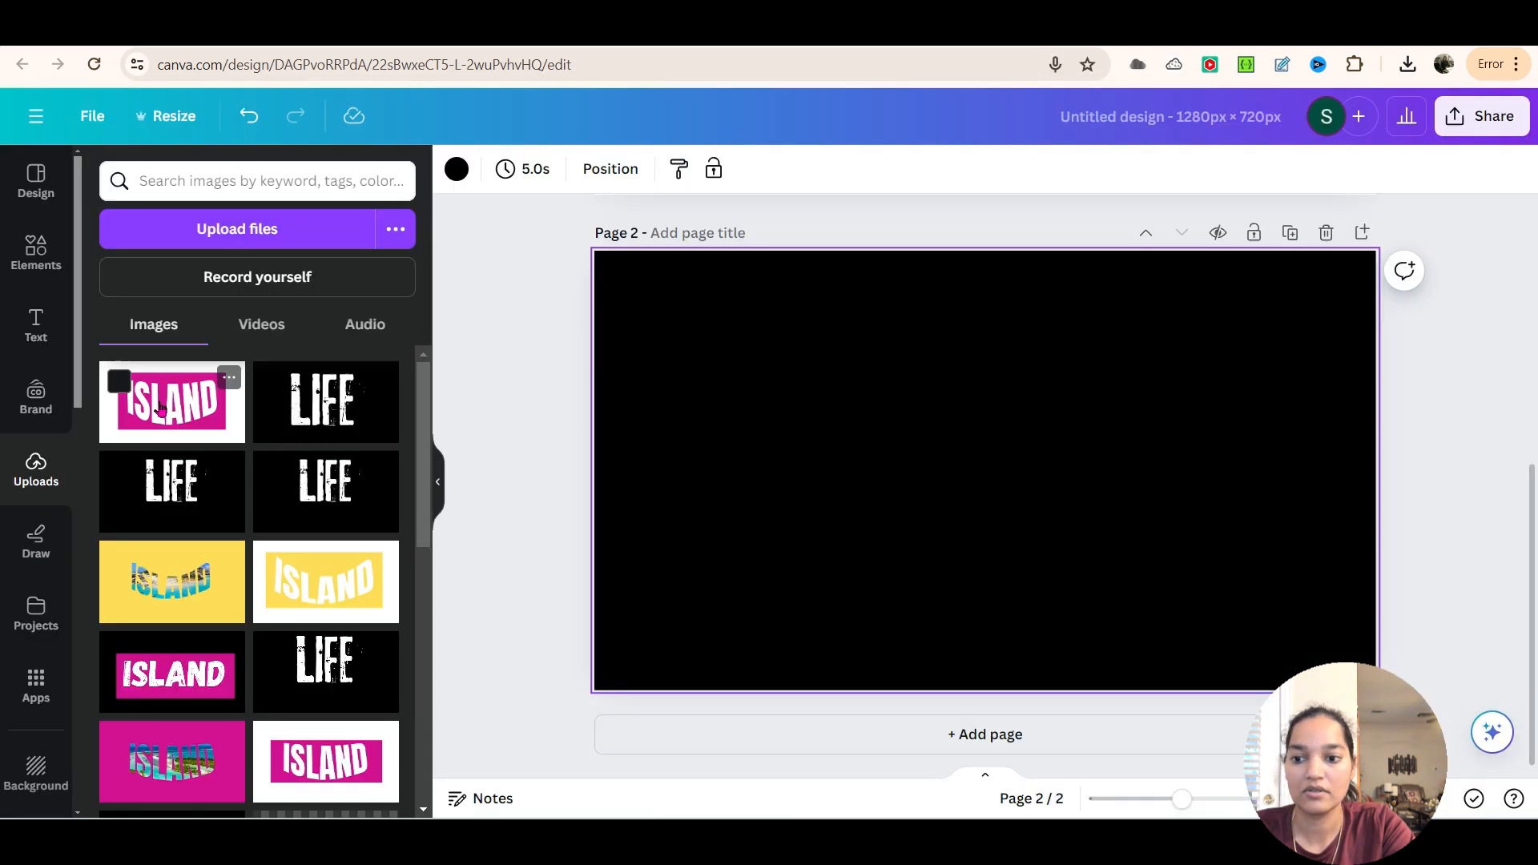
pyautogui.click(160, 402)
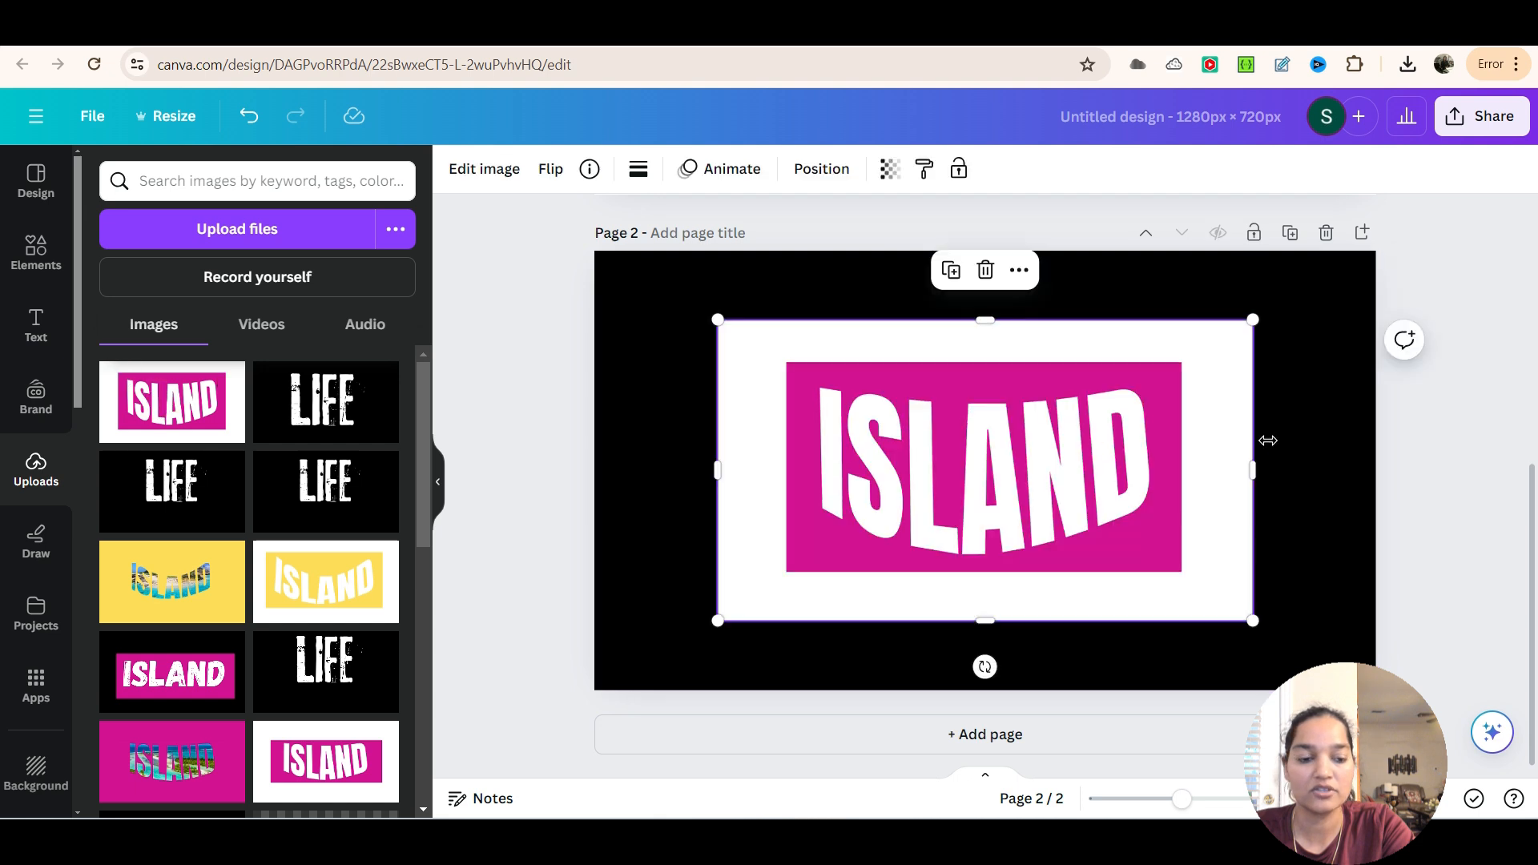
pyautogui.click(1302, 468)
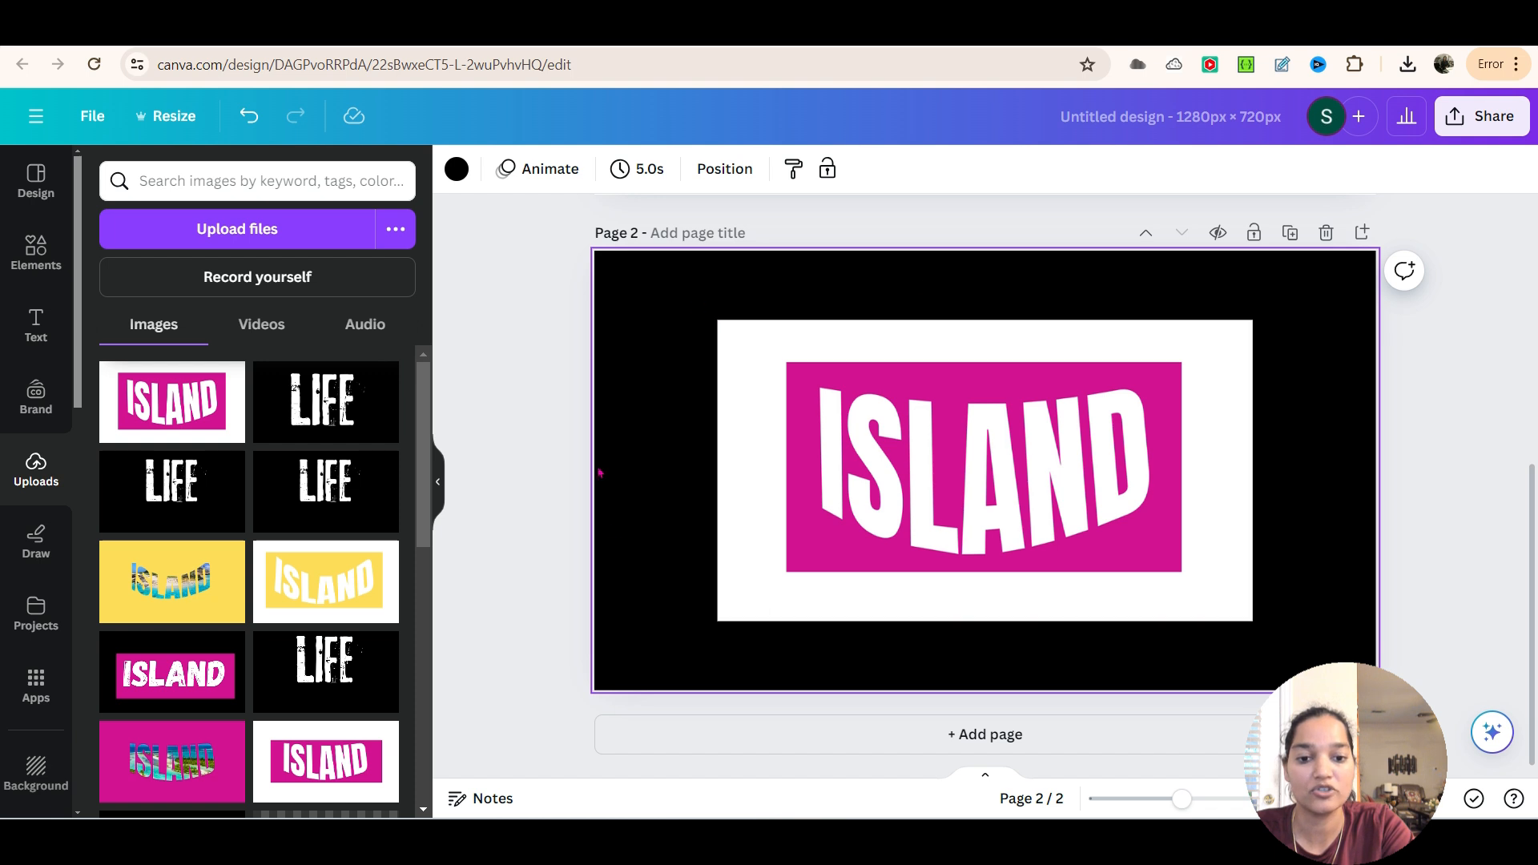
# Remove the white areas from the ISLAND image on page 2 with BG Remover
pyautogui.click(724, 344)
pyautogui.click(499, 171)
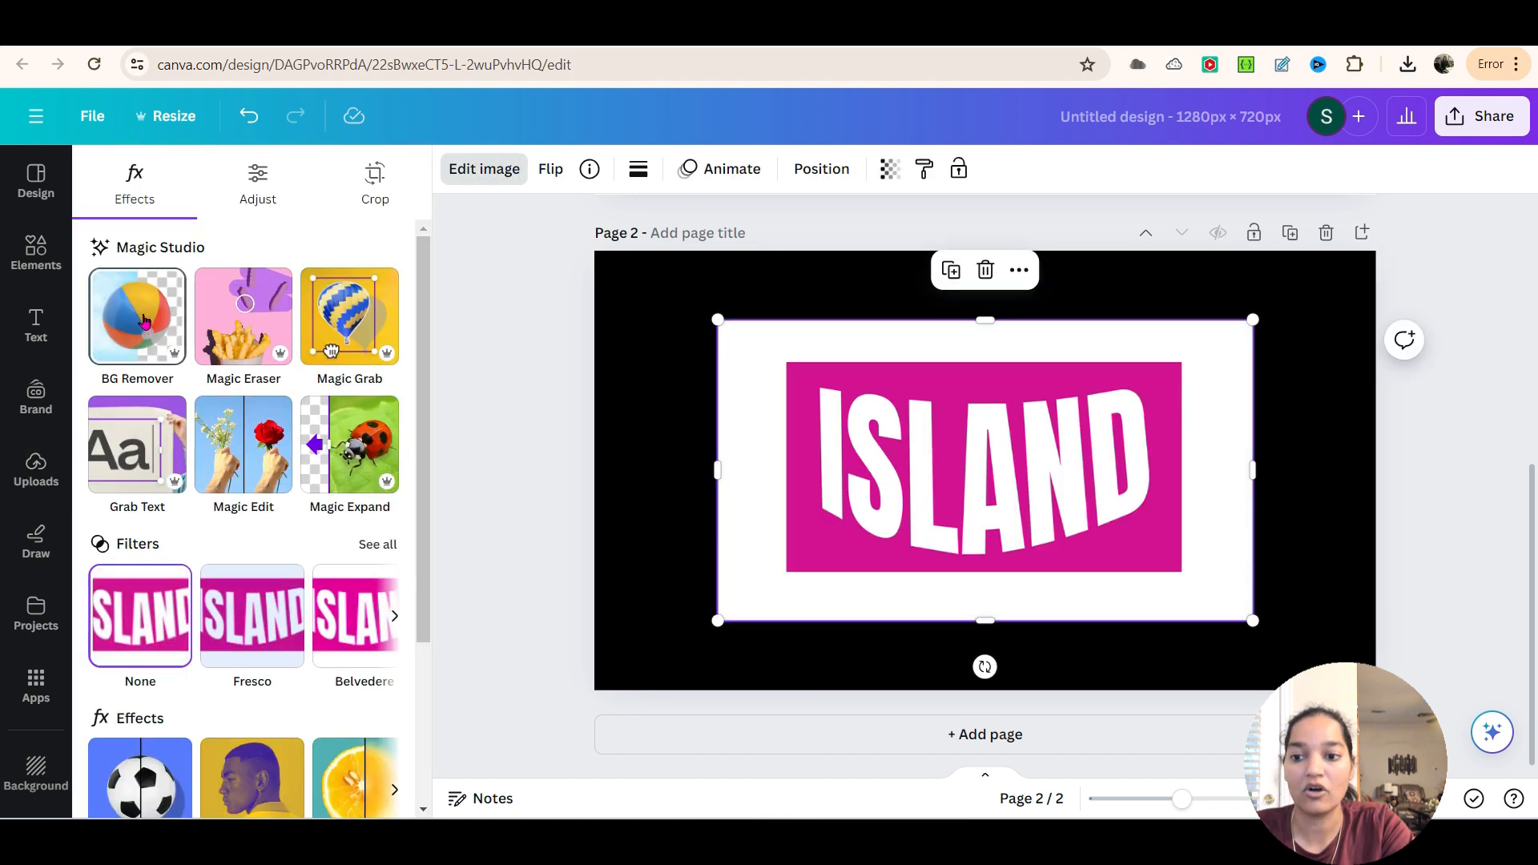
pyautogui.click(143, 329)
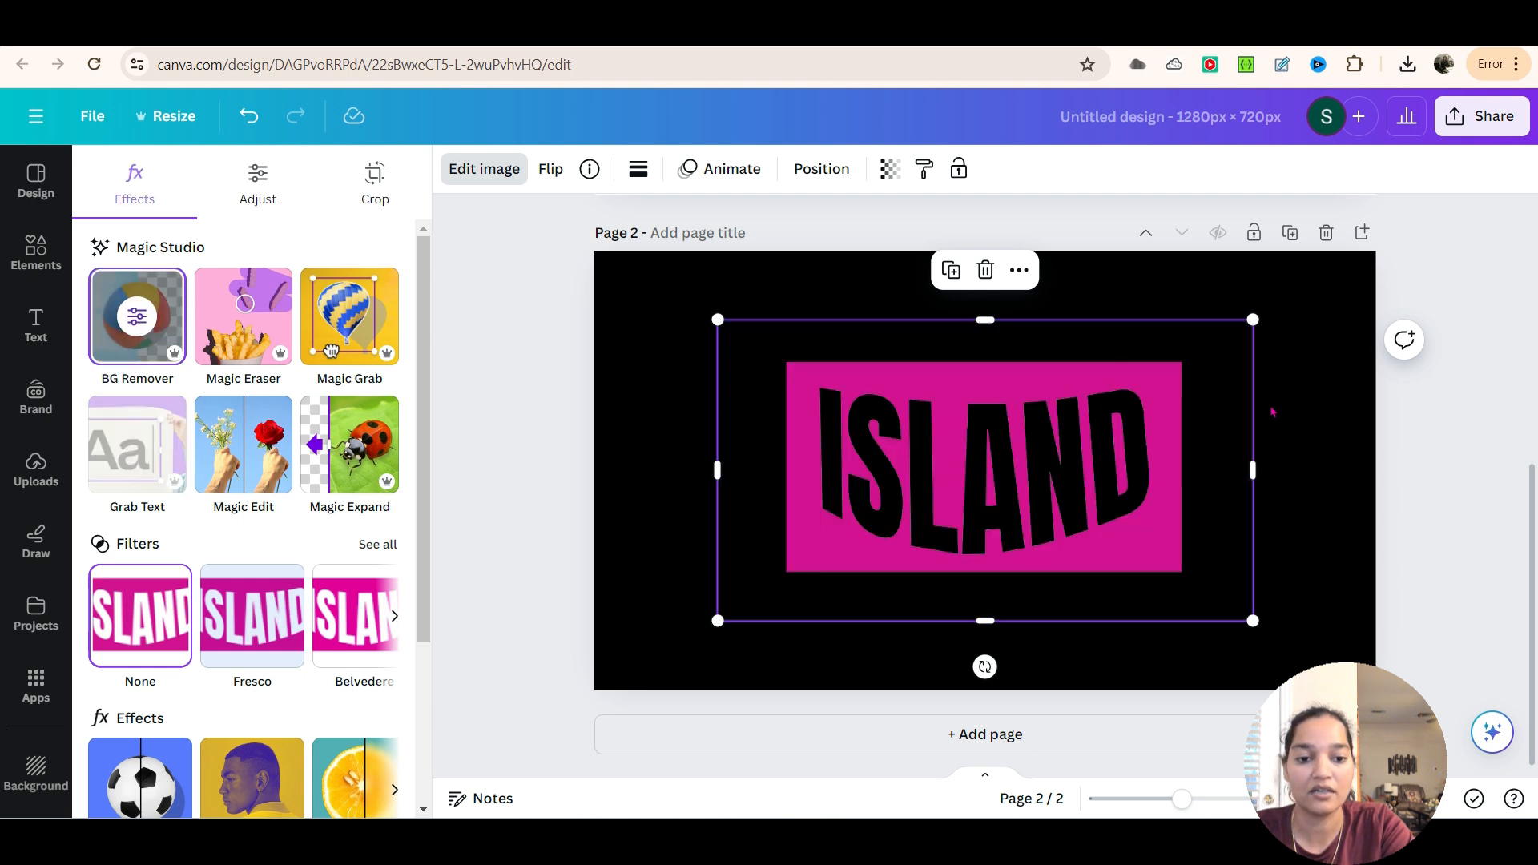
pyautogui.click(1305, 483)
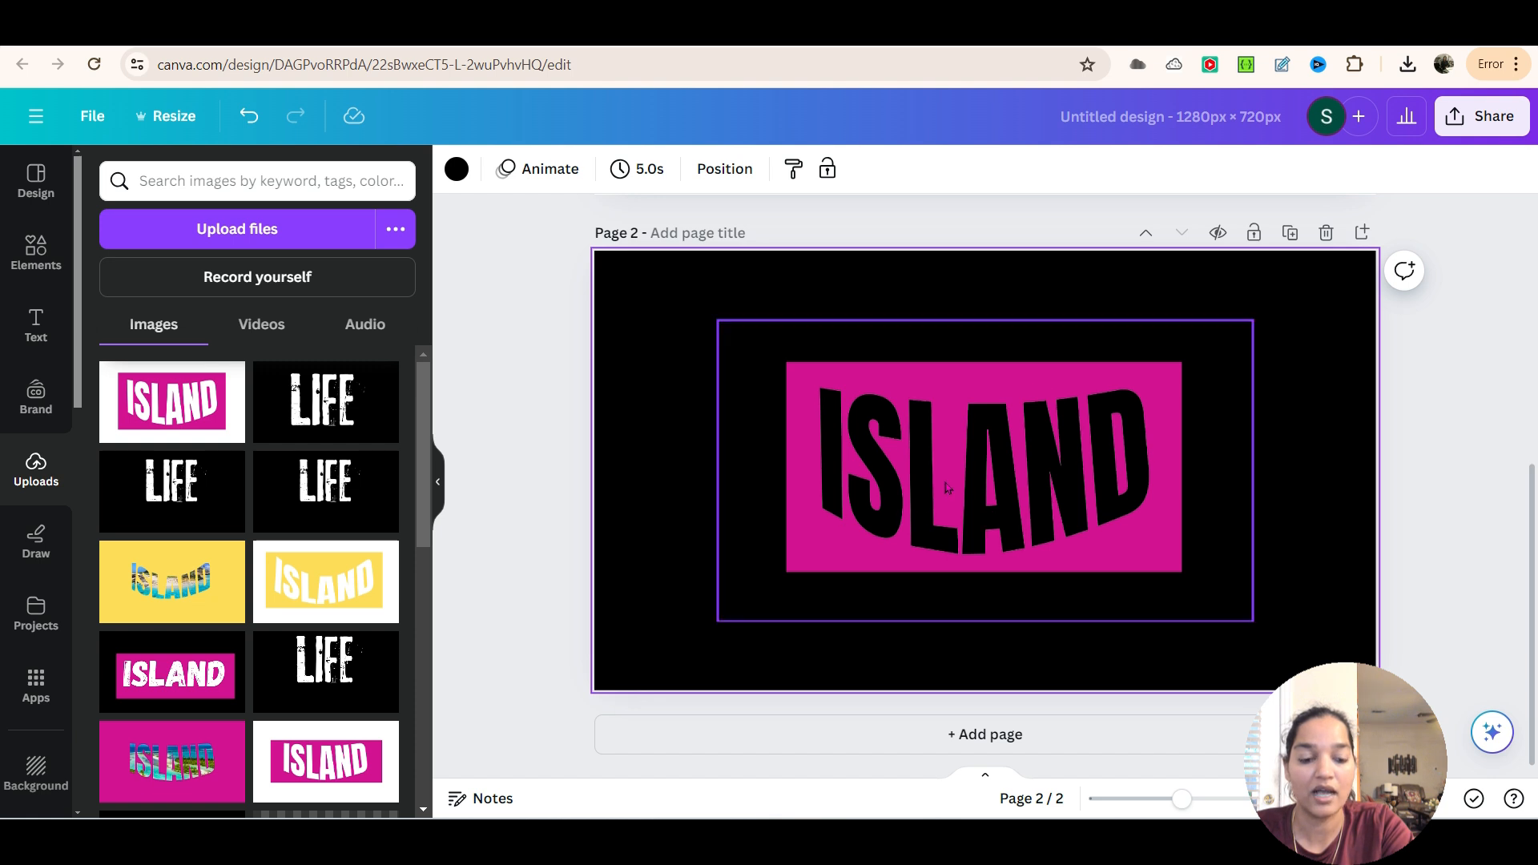
pyautogui.click(1005, 492)
pyautogui.doubleClick(970, 422)
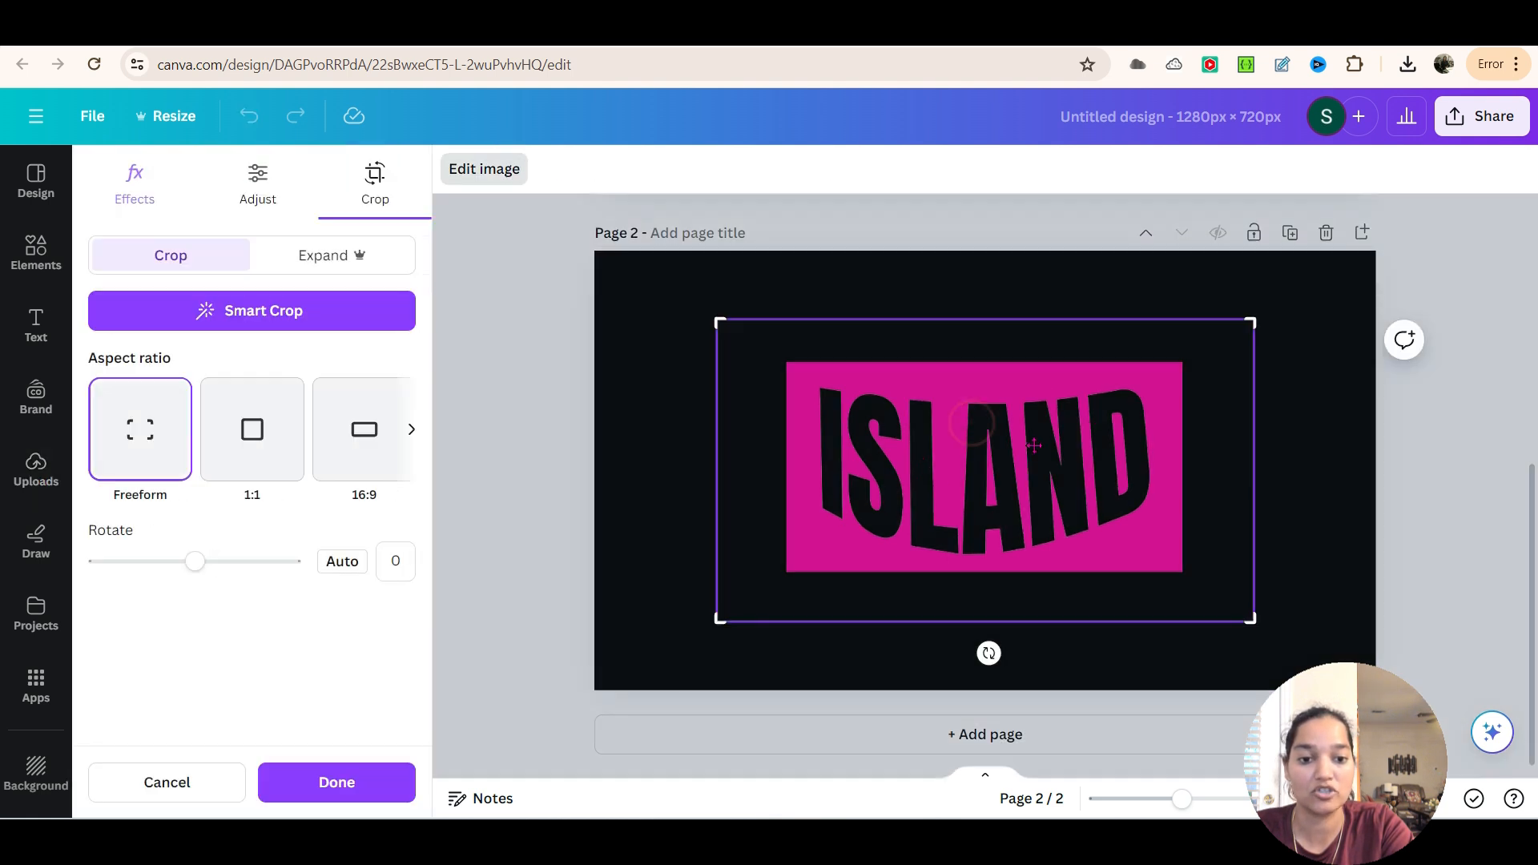
pyautogui.click(164, 785)
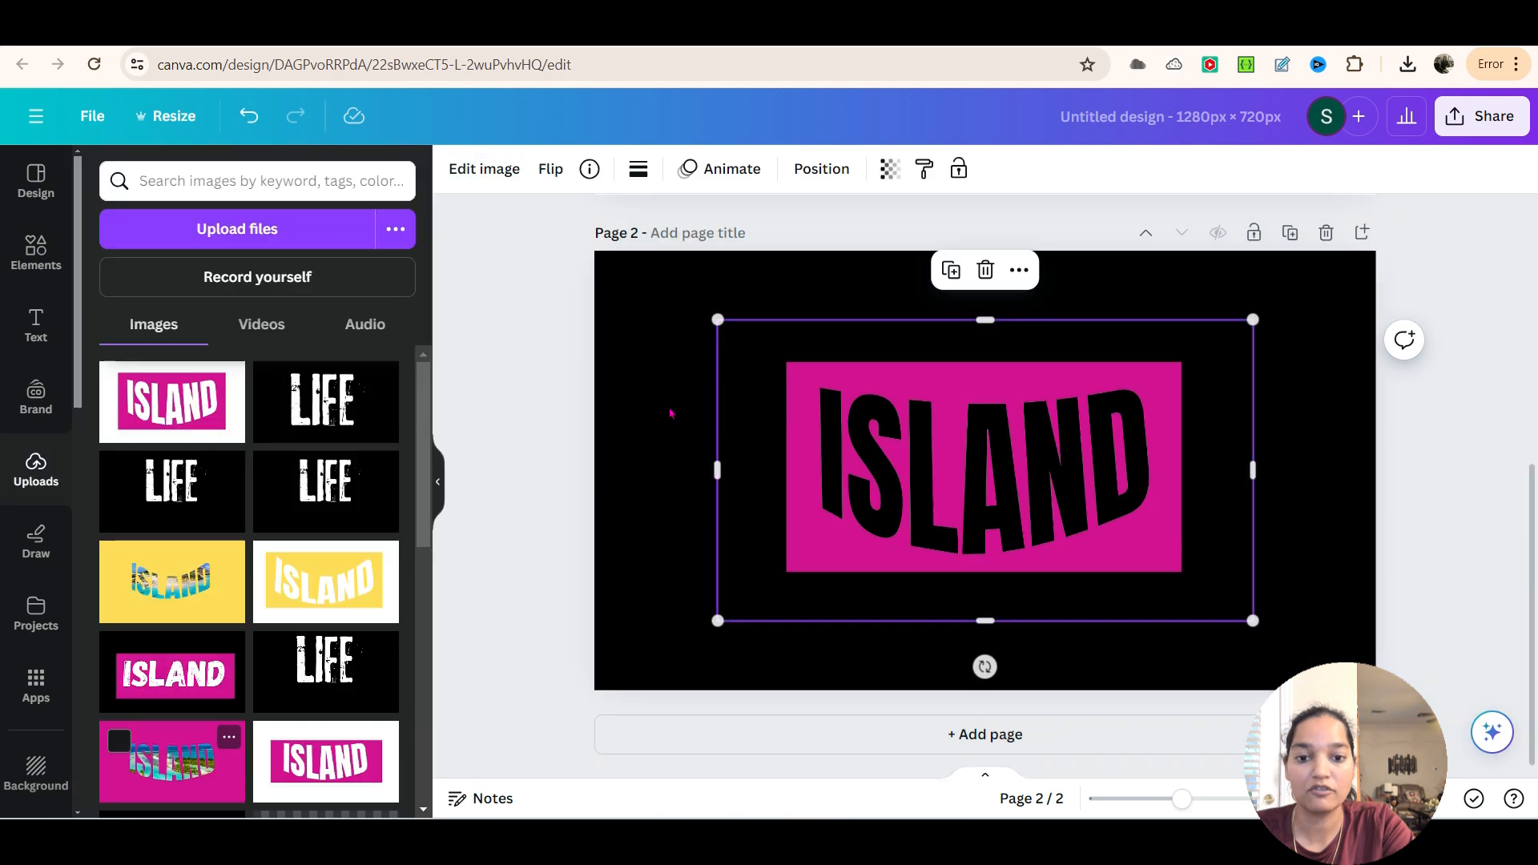
# Set the background color of page 2 to white
pyautogui.click(662, 332)
pyautogui.click(725, 169)
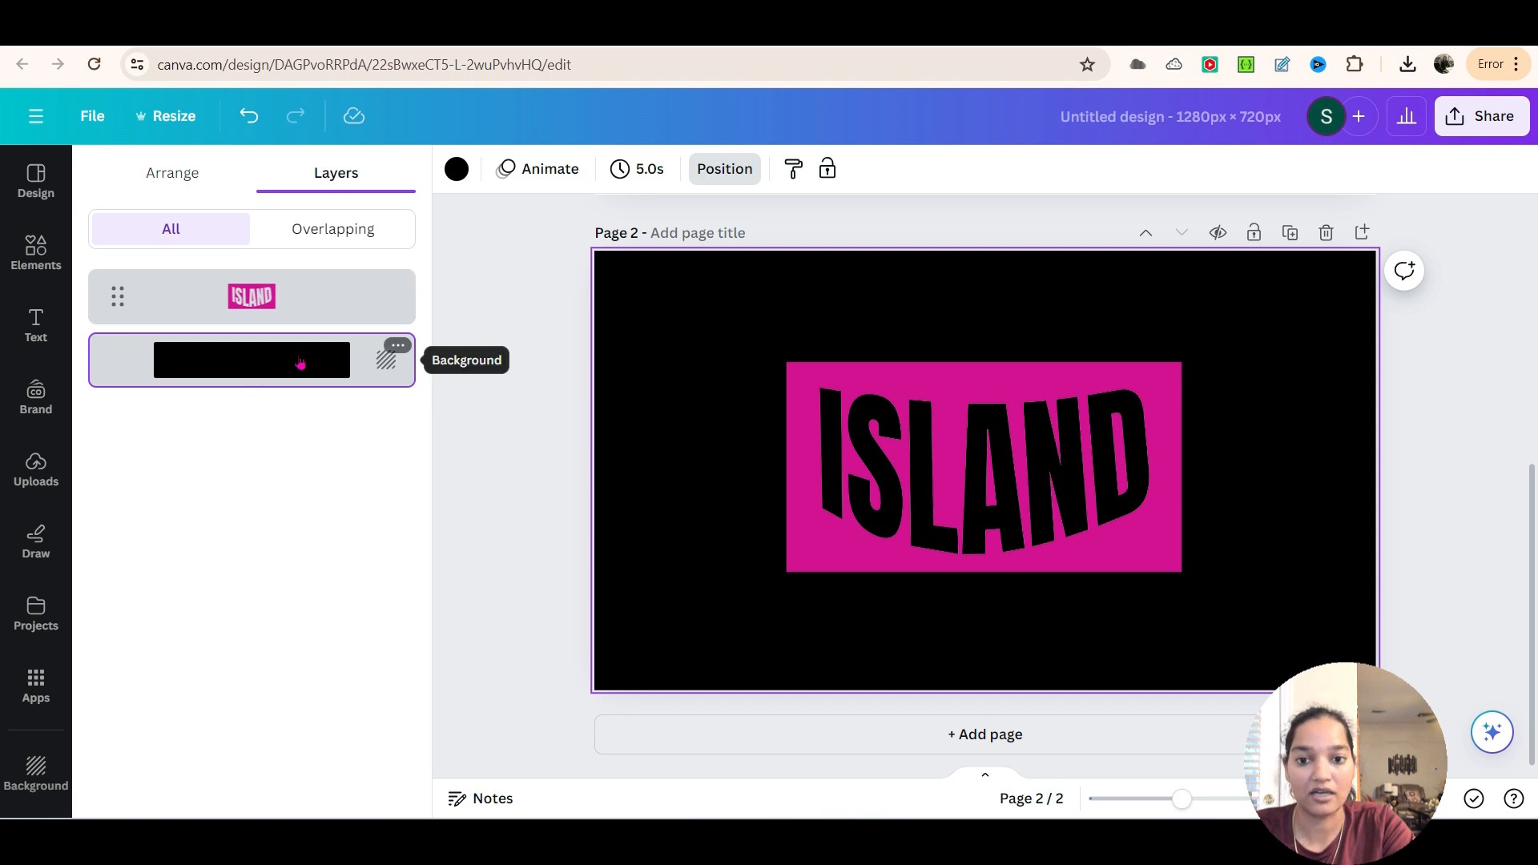
pyautogui.click(457, 169)
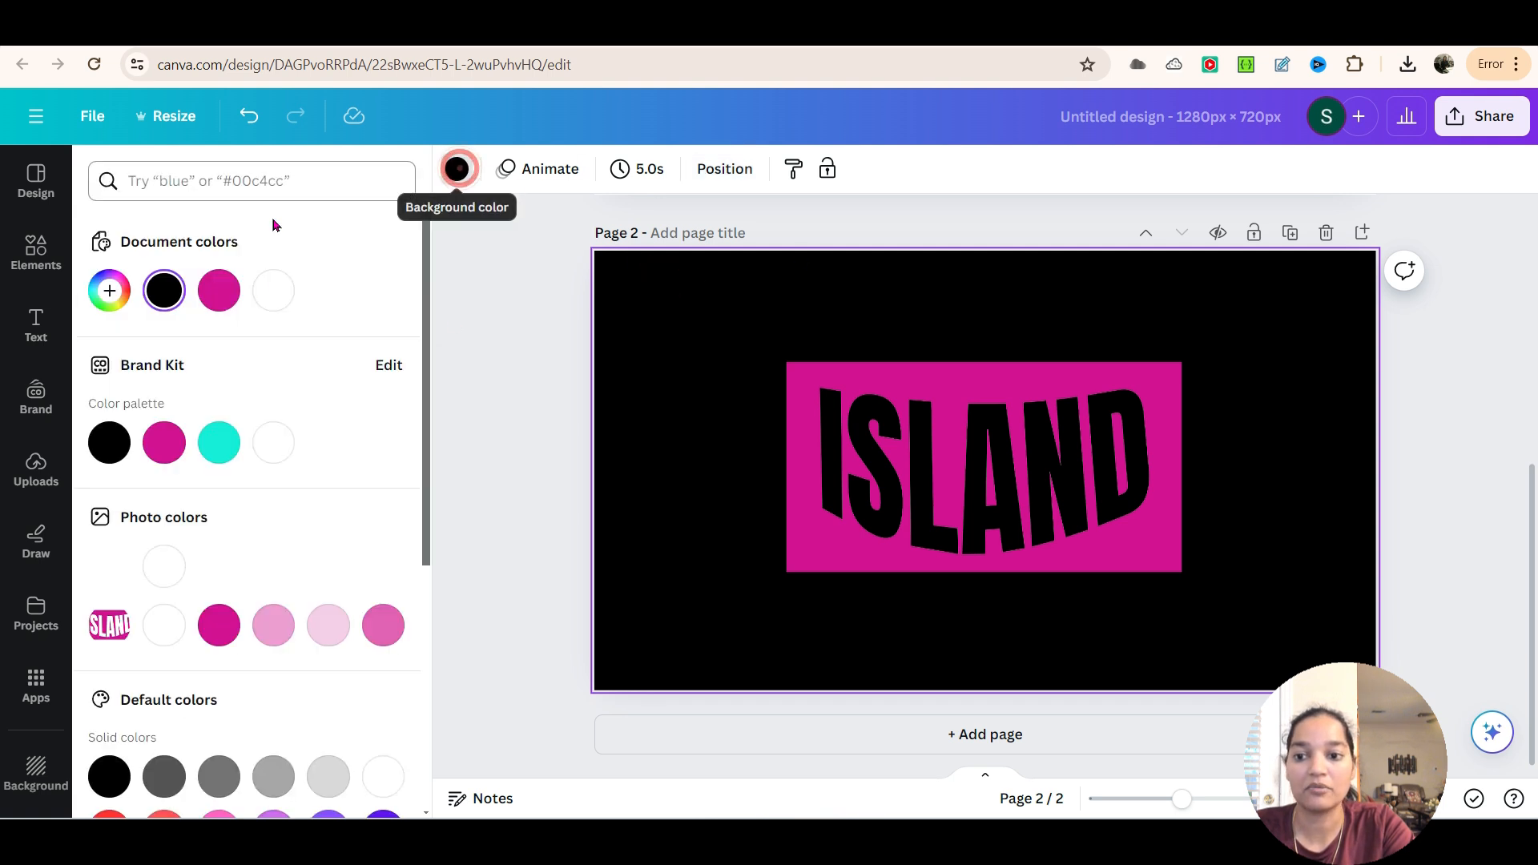
pyautogui.click(273, 290)
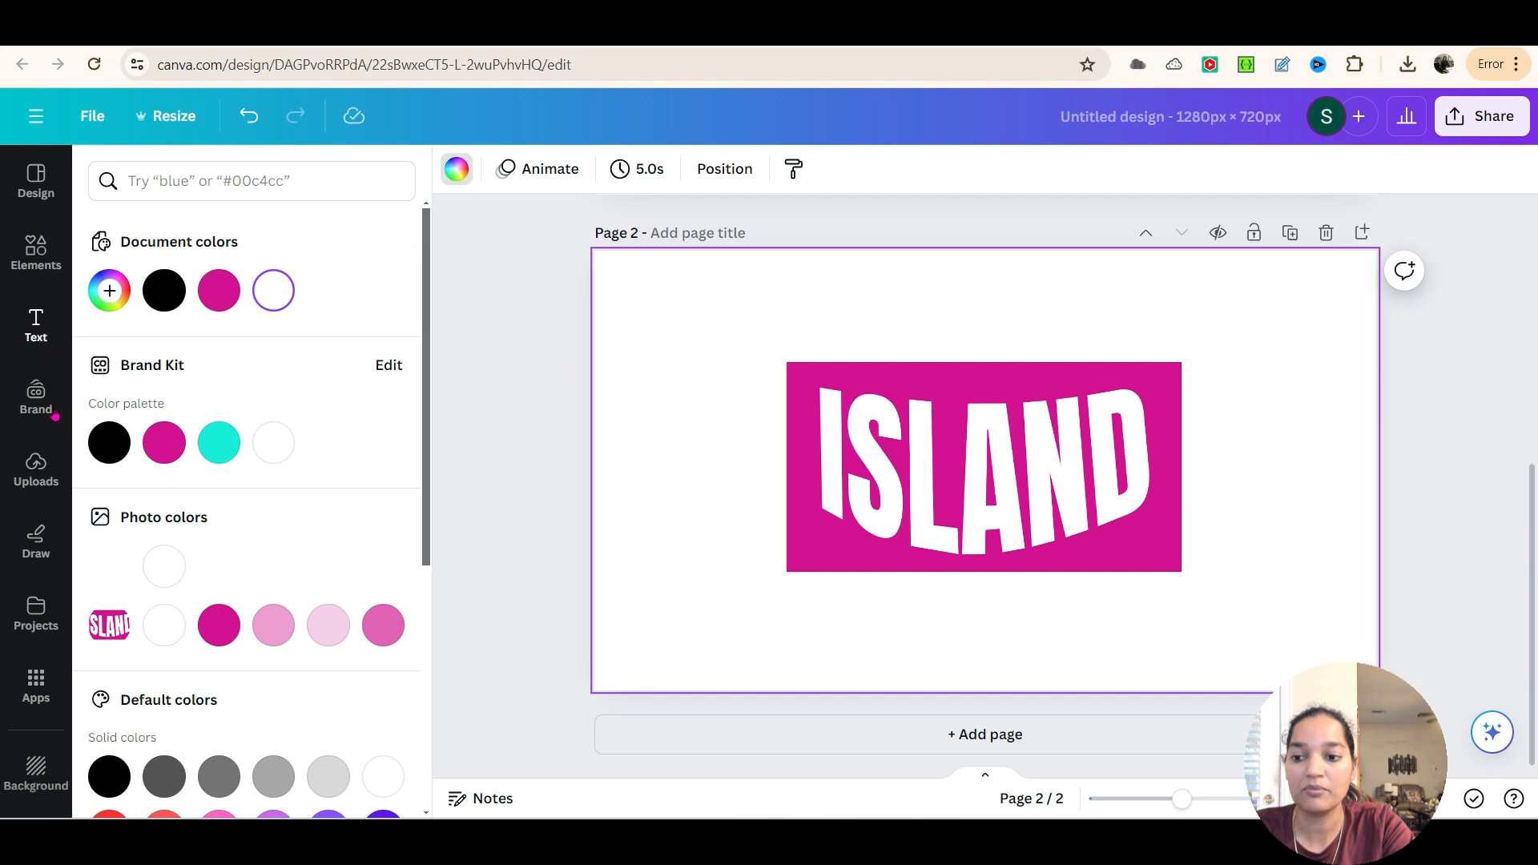
# Search the photo elements for "island" and add the pale-sand beach photo with turquoise water and palm trees to page 2
pyautogui.click(38, 255)
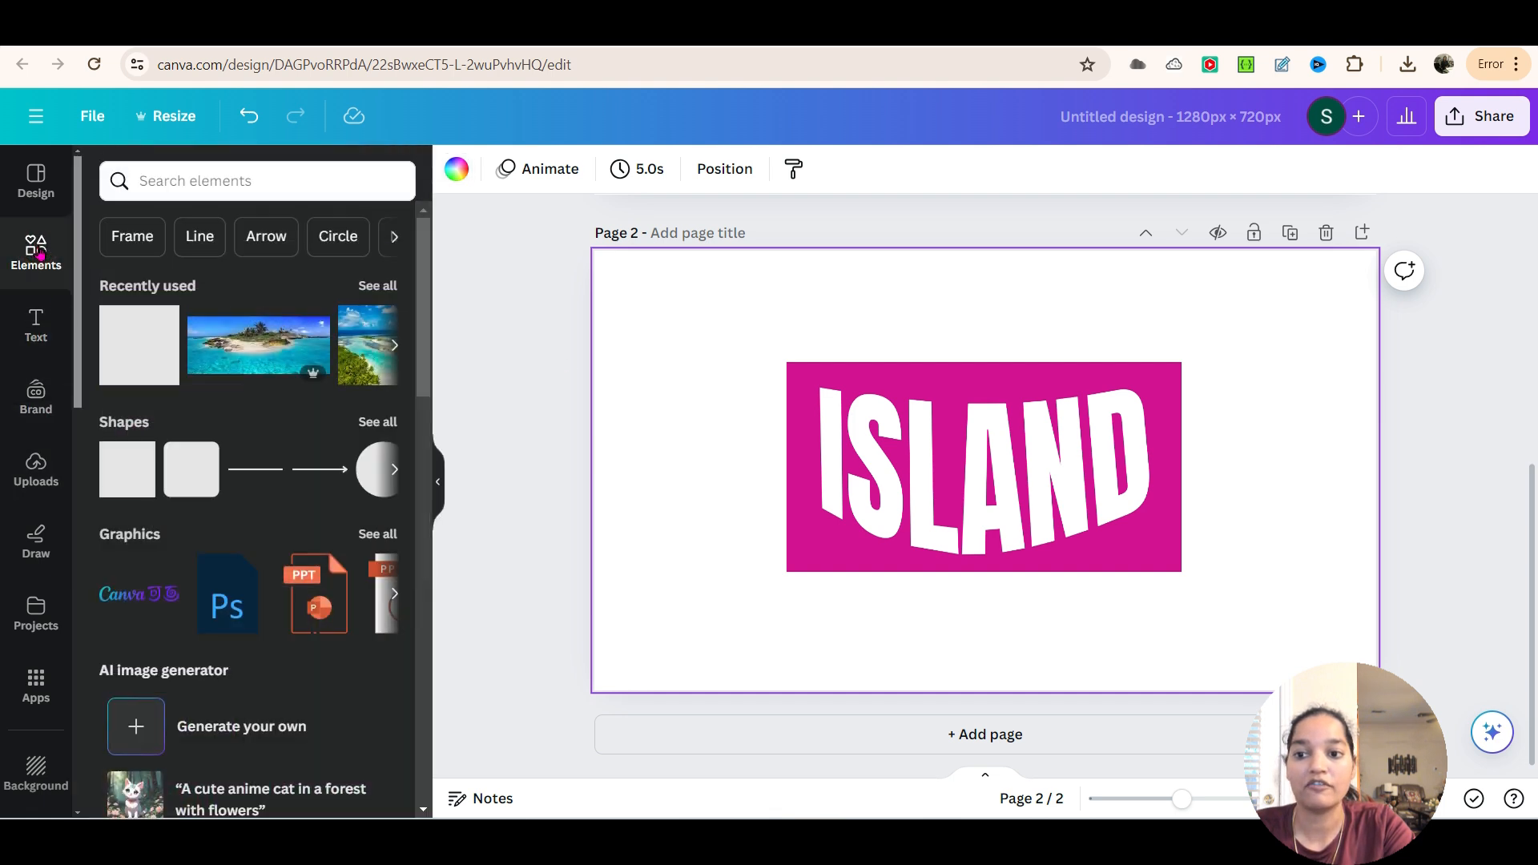
pyautogui.click(216, 191)
pyautogui.write('island')
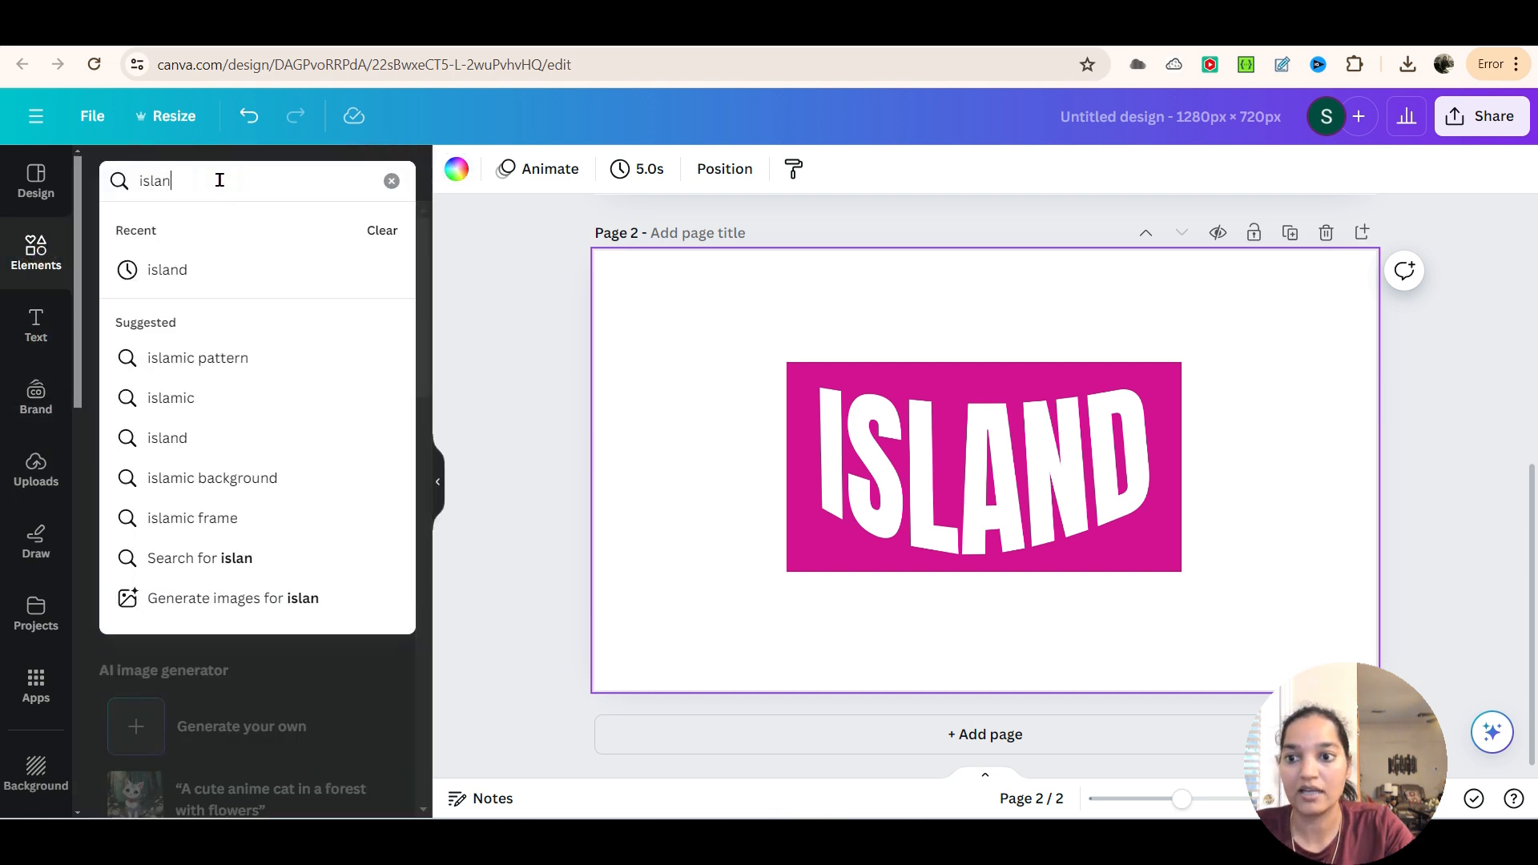
pyautogui.press('Return')
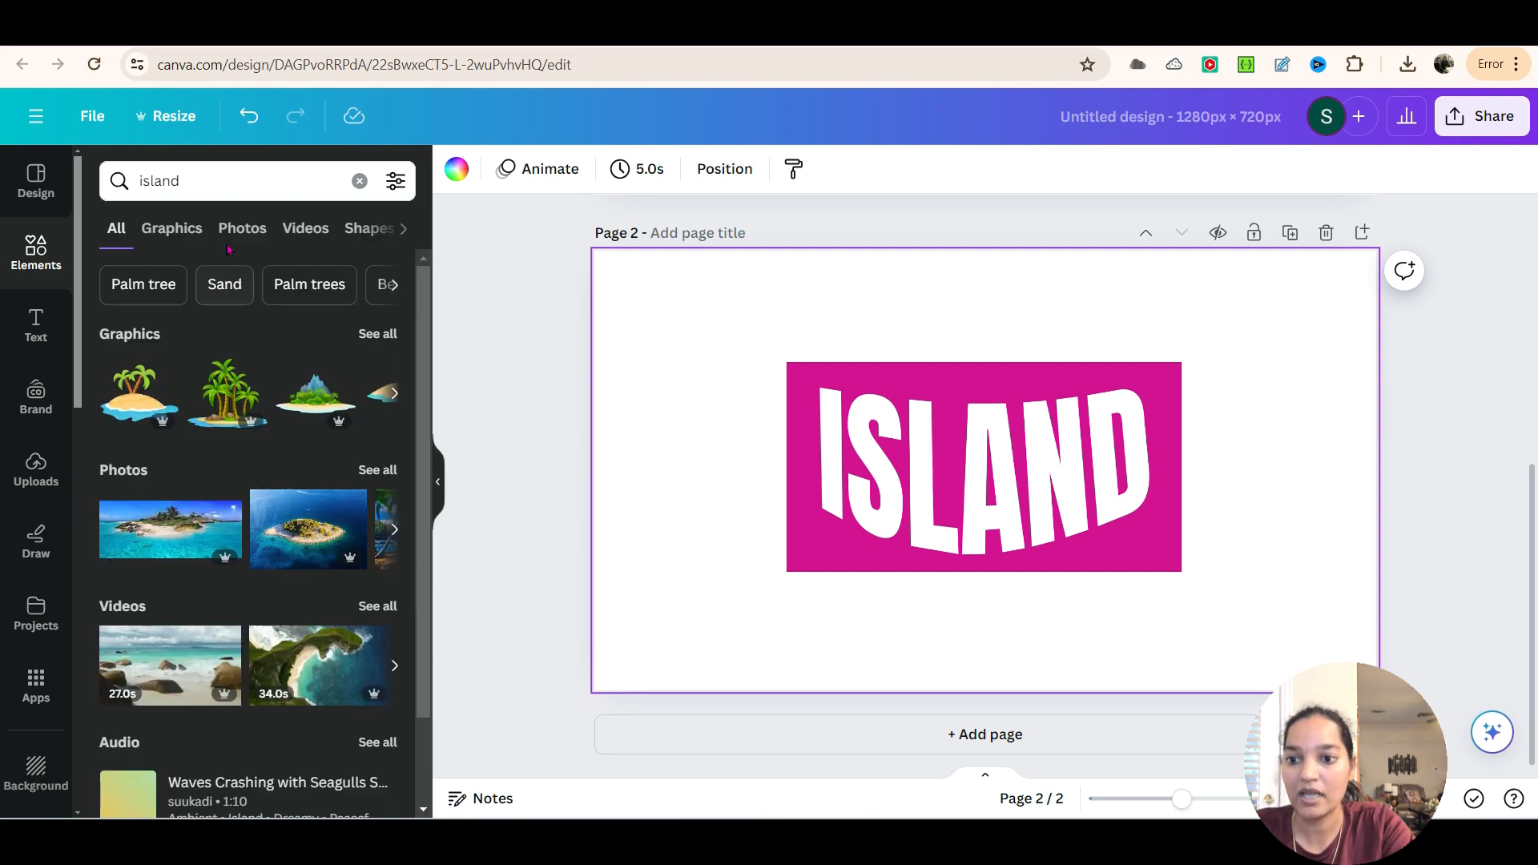
pyautogui.click(239, 231)
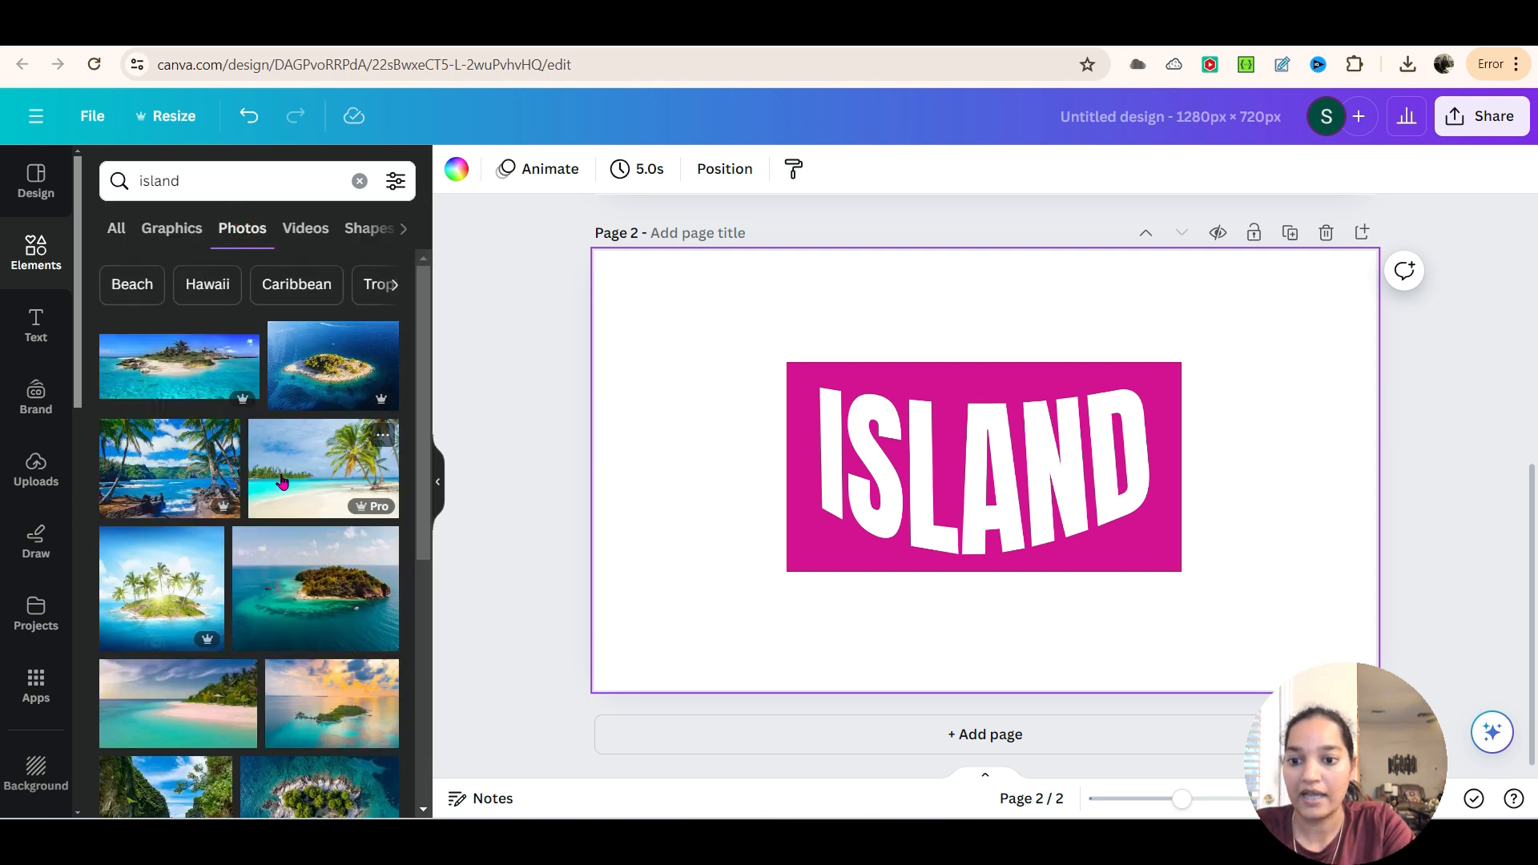
pyautogui.scroll(-1, 336, 561)
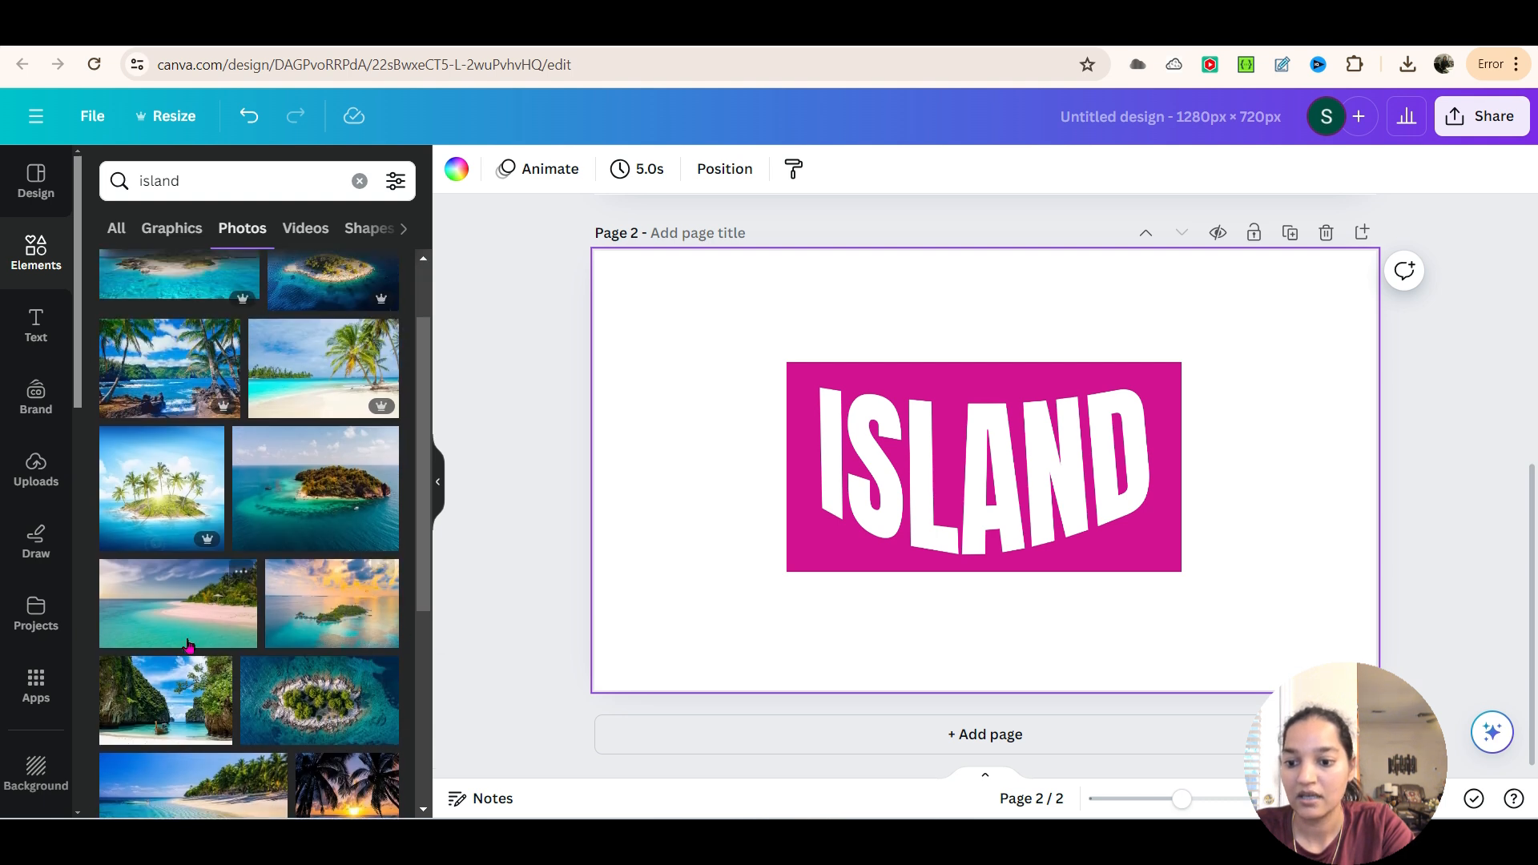
pyautogui.click(177, 623)
# Enlarge the beach photo to cover most of page 2 and send it to the back behind the ISLAND cutout
pyautogui.moveTo(1081, 532); pyautogui.dragTo(1092, 521)
pyautogui.moveTo(686, 298); pyautogui.dragTo(630, 265)
pyautogui.rightClick(898, 419)
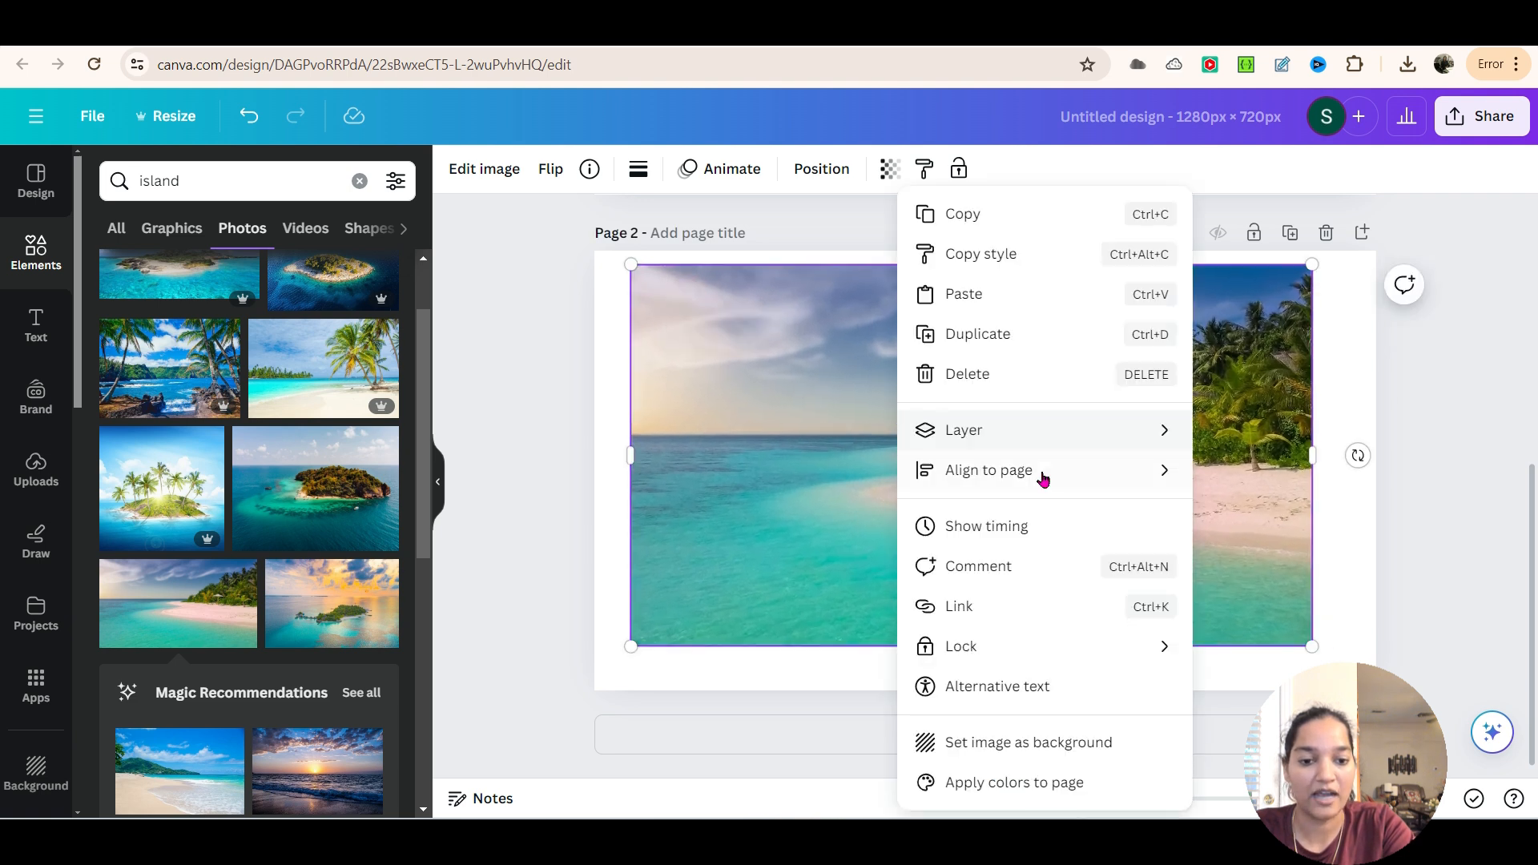
pyautogui.moveTo(1094, 437)
pyautogui.click(1260, 550)
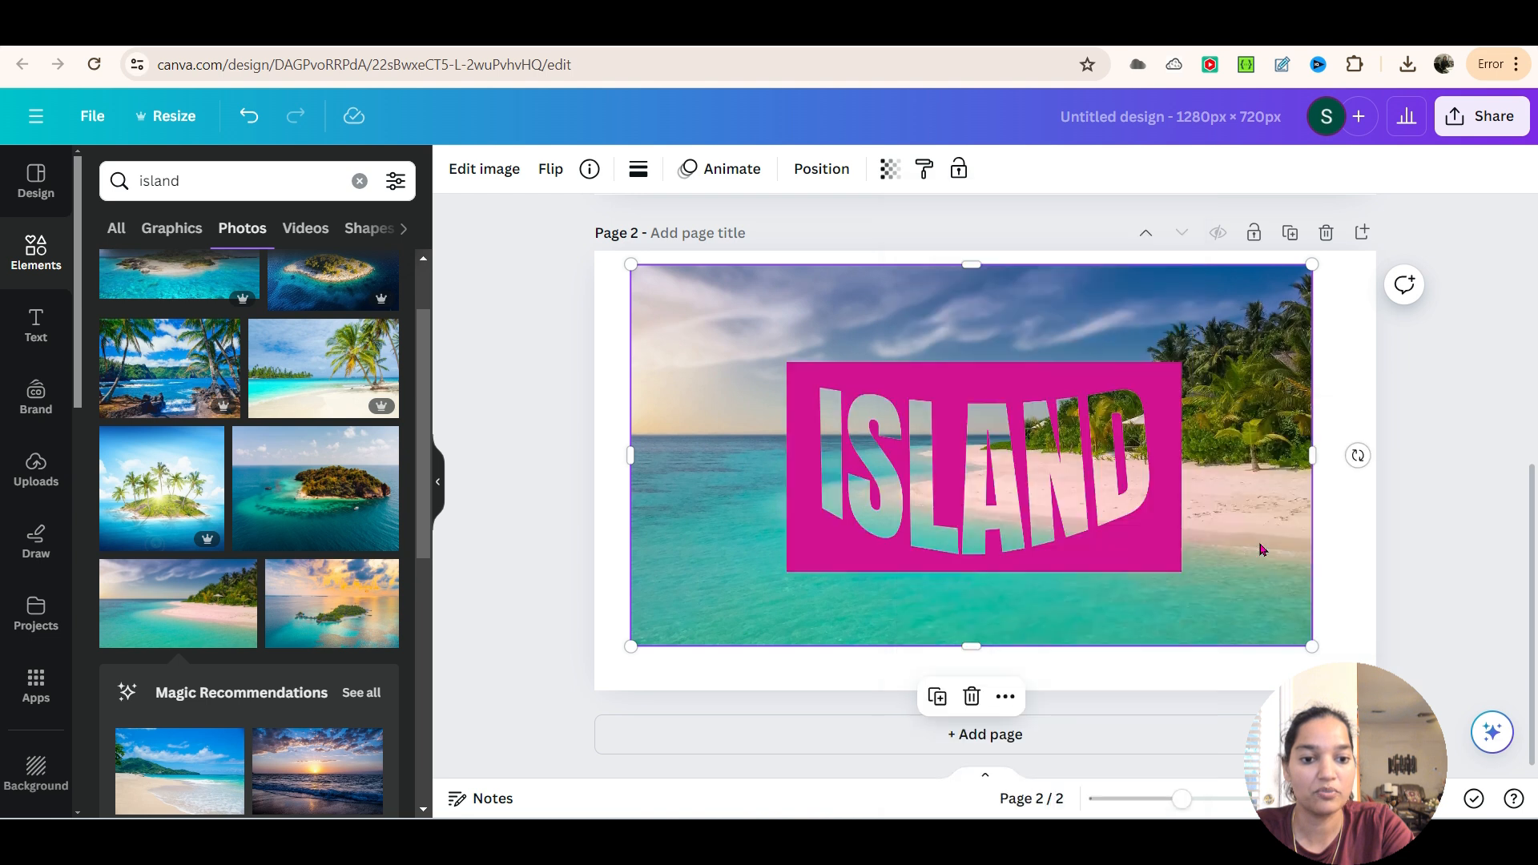
# Enlarge the beach photo and reposition it and the ISLAND cutout so the palm trees, sand and water fill the letters
pyautogui.moveTo(1067, 497); pyautogui.dragTo(1082, 497)
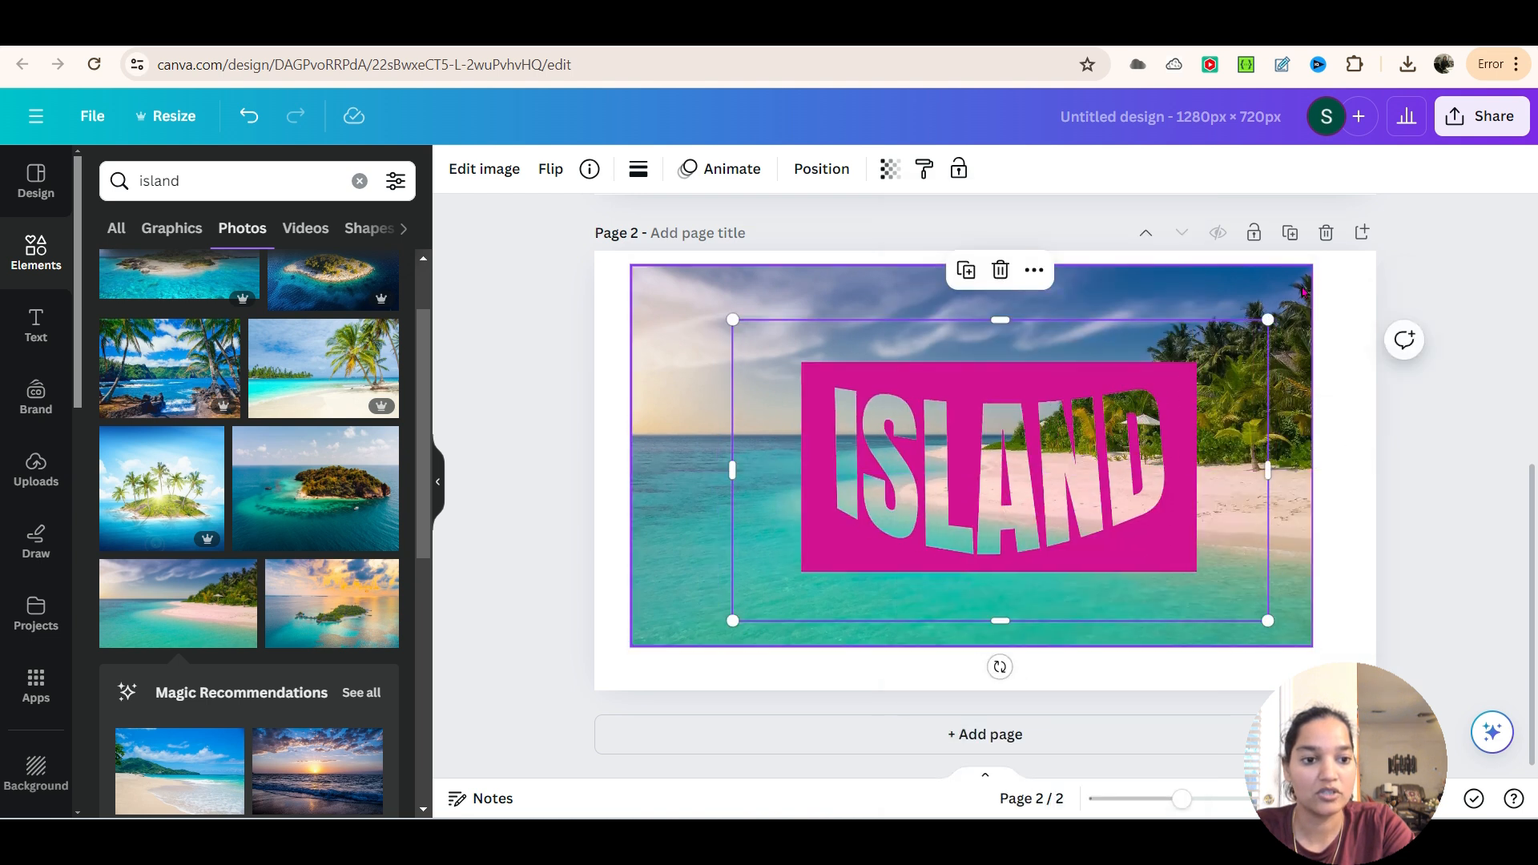
pyautogui.click(1307, 273)
pyautogui.moveTo(1326, 262); pyautogui.dragTo(1362, 234)
pyautogui.moveTo(1086, 607); pyautogui.dragTo(1046, 567)
pyautogui.moveTo(1302, 503); pyautogui.dragTo(1165, 541)
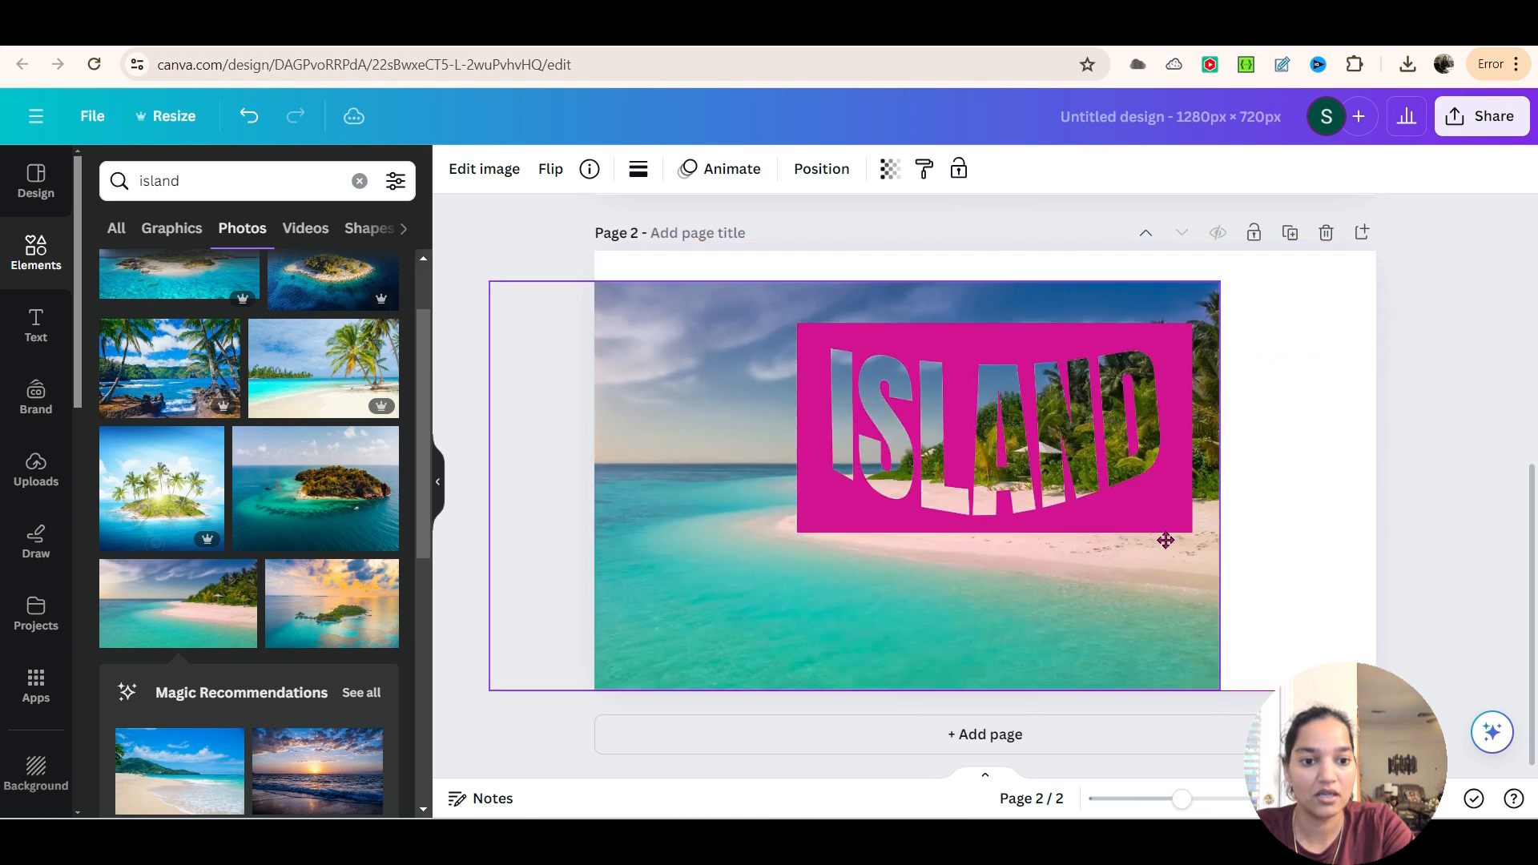
pyautogui.click(1290, 605)
pyautogui.click(1096, 609)
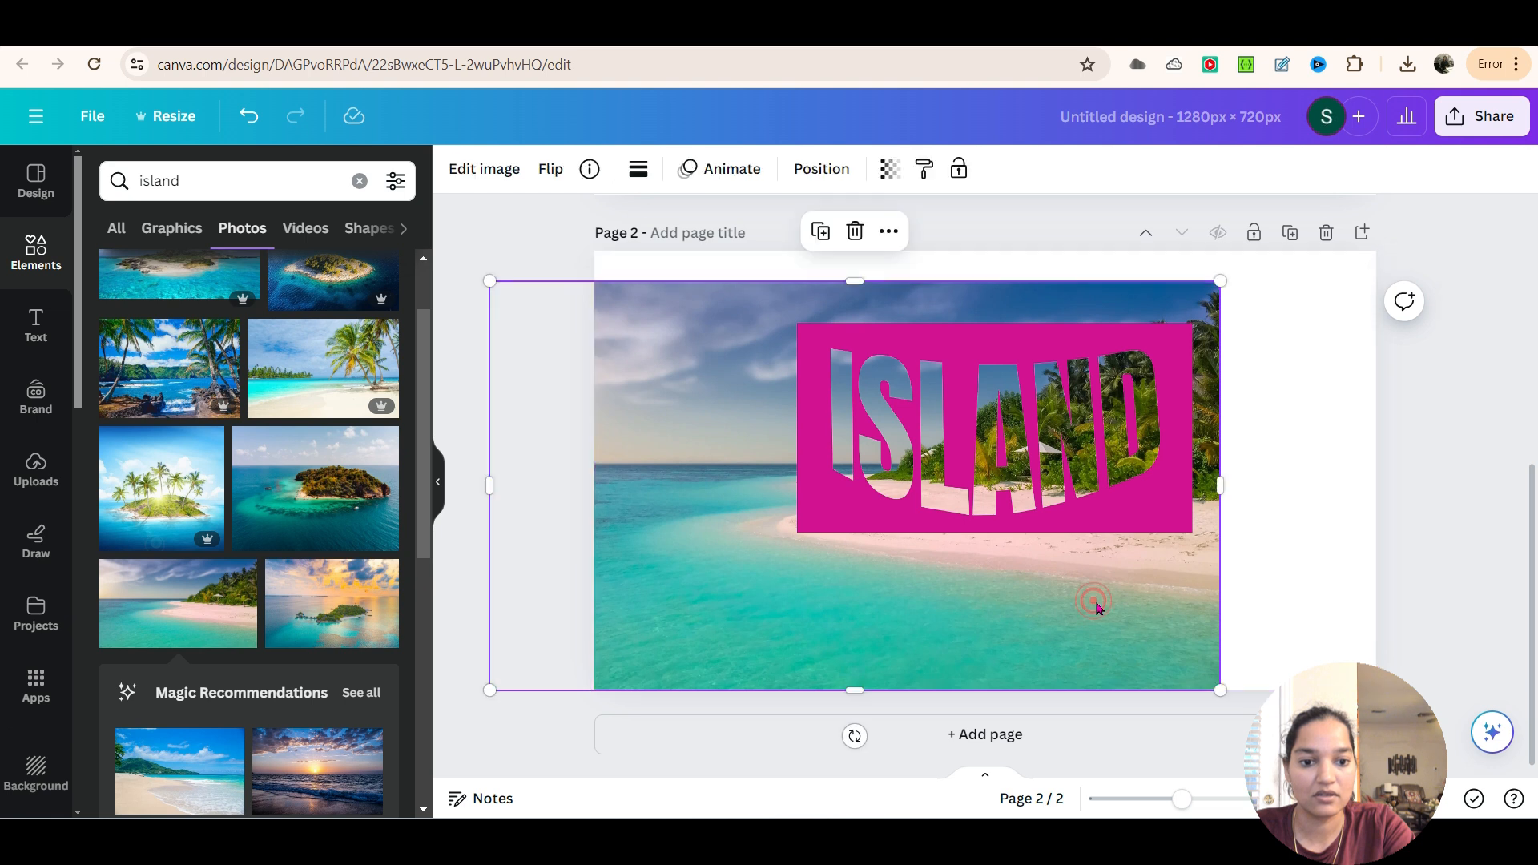
pyautogui.moveTo(934, 456); pyautogui.dragTo(999, 426)
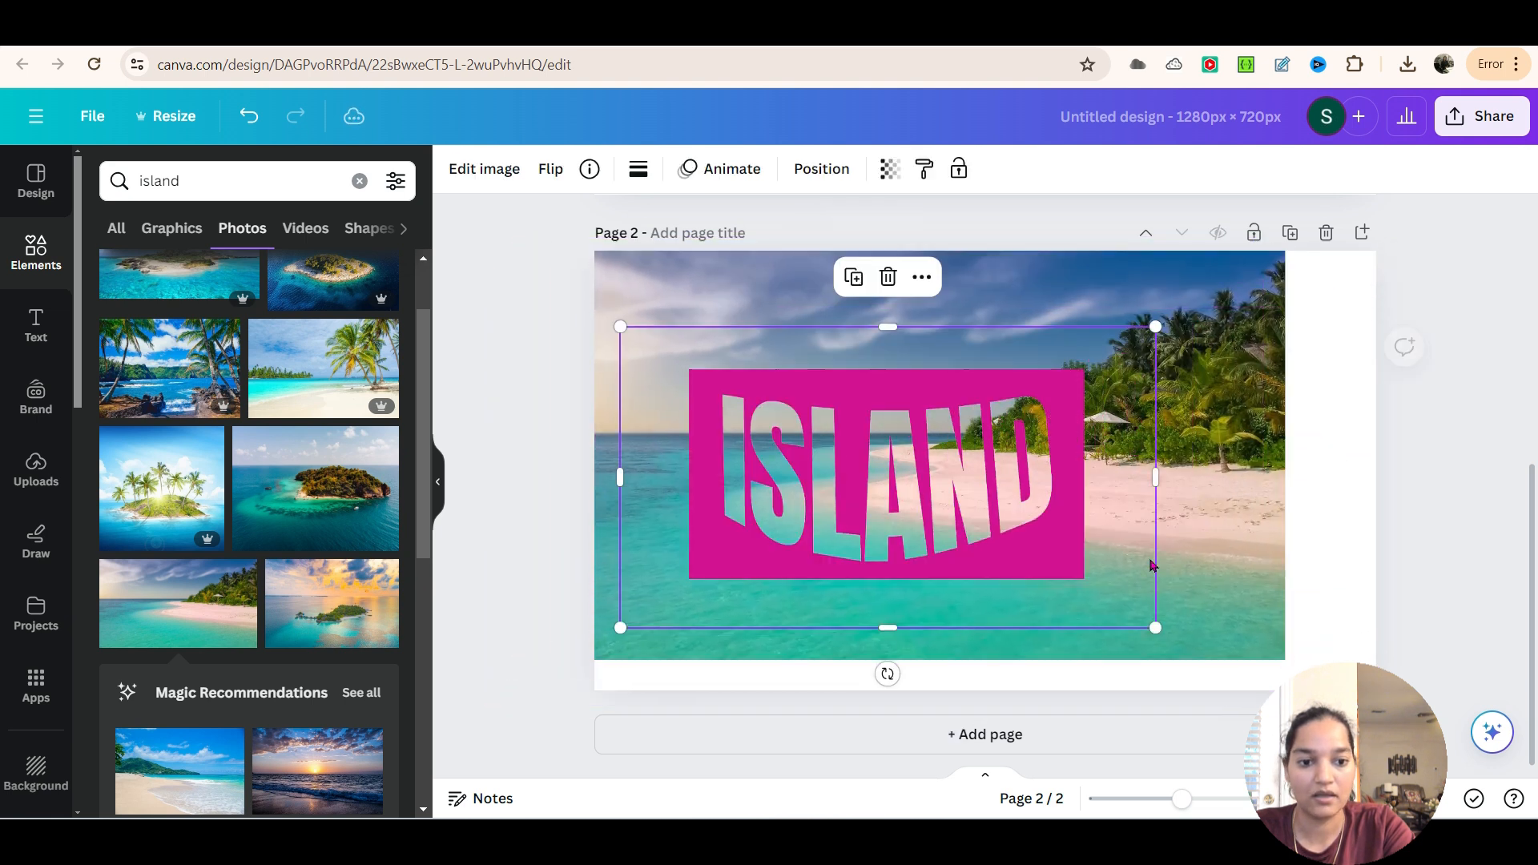
pyautogui.moveTo(1199, 481); pyautogui.dragTo(1142, 515)
pyautogui.click(1287, 550)
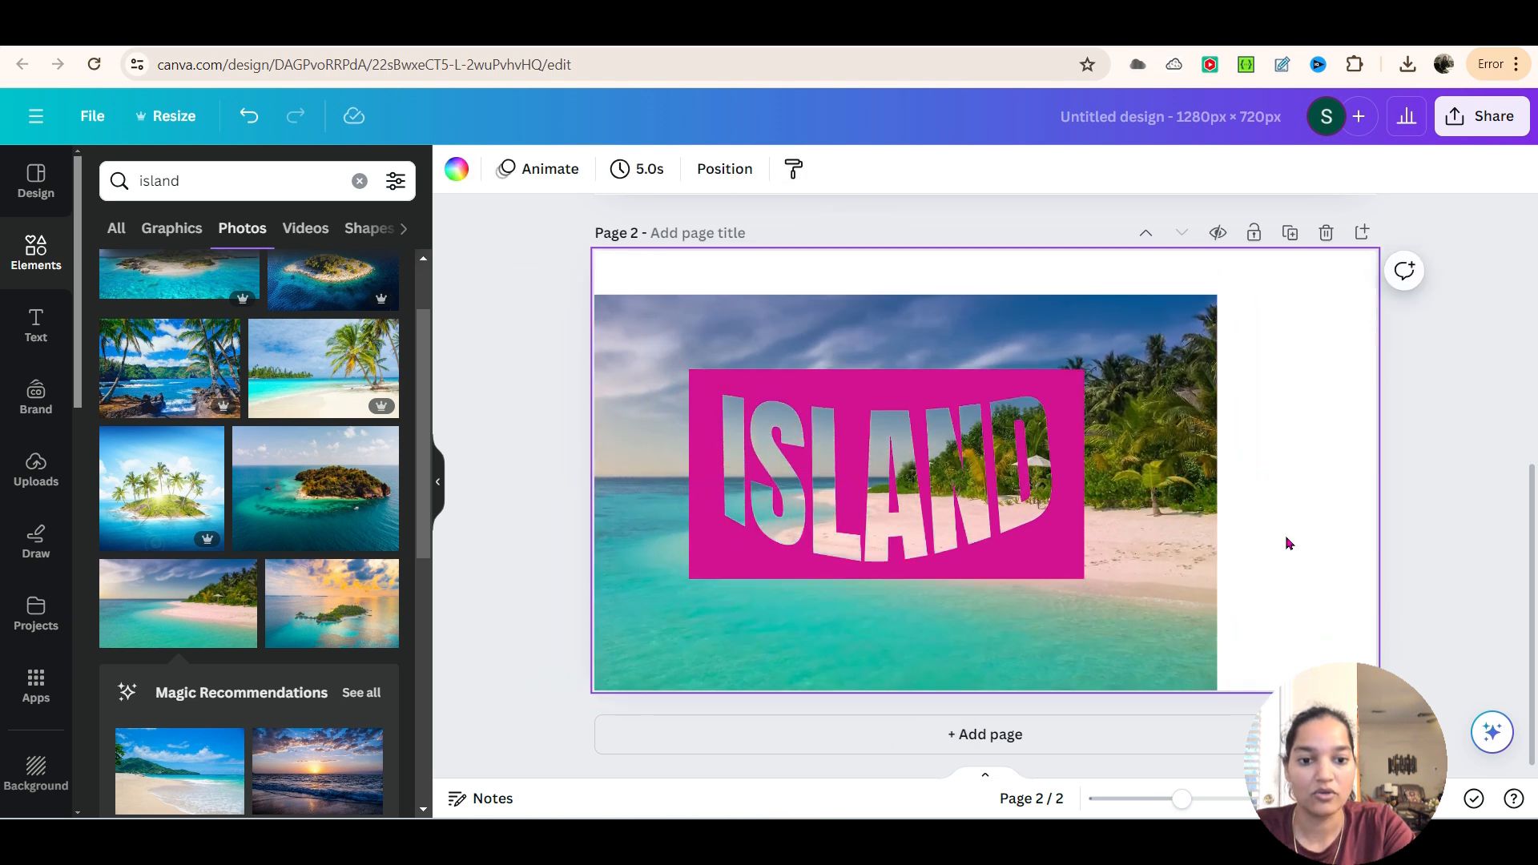
# Crop all four sides of the beach photo so that it stays hidden behind the magenta ISLAND rectangle
pyautogui.click(1213, 505)
pyautogui.moveTo(1216, 497); pyautogui.dragTo(1072, 497)
pyautogui.moveTo(782, 300); pyautogui.dragTo(780, 382)
pyautogui.moveTo(480, 535); pyautogui.dragTo(705, 535)
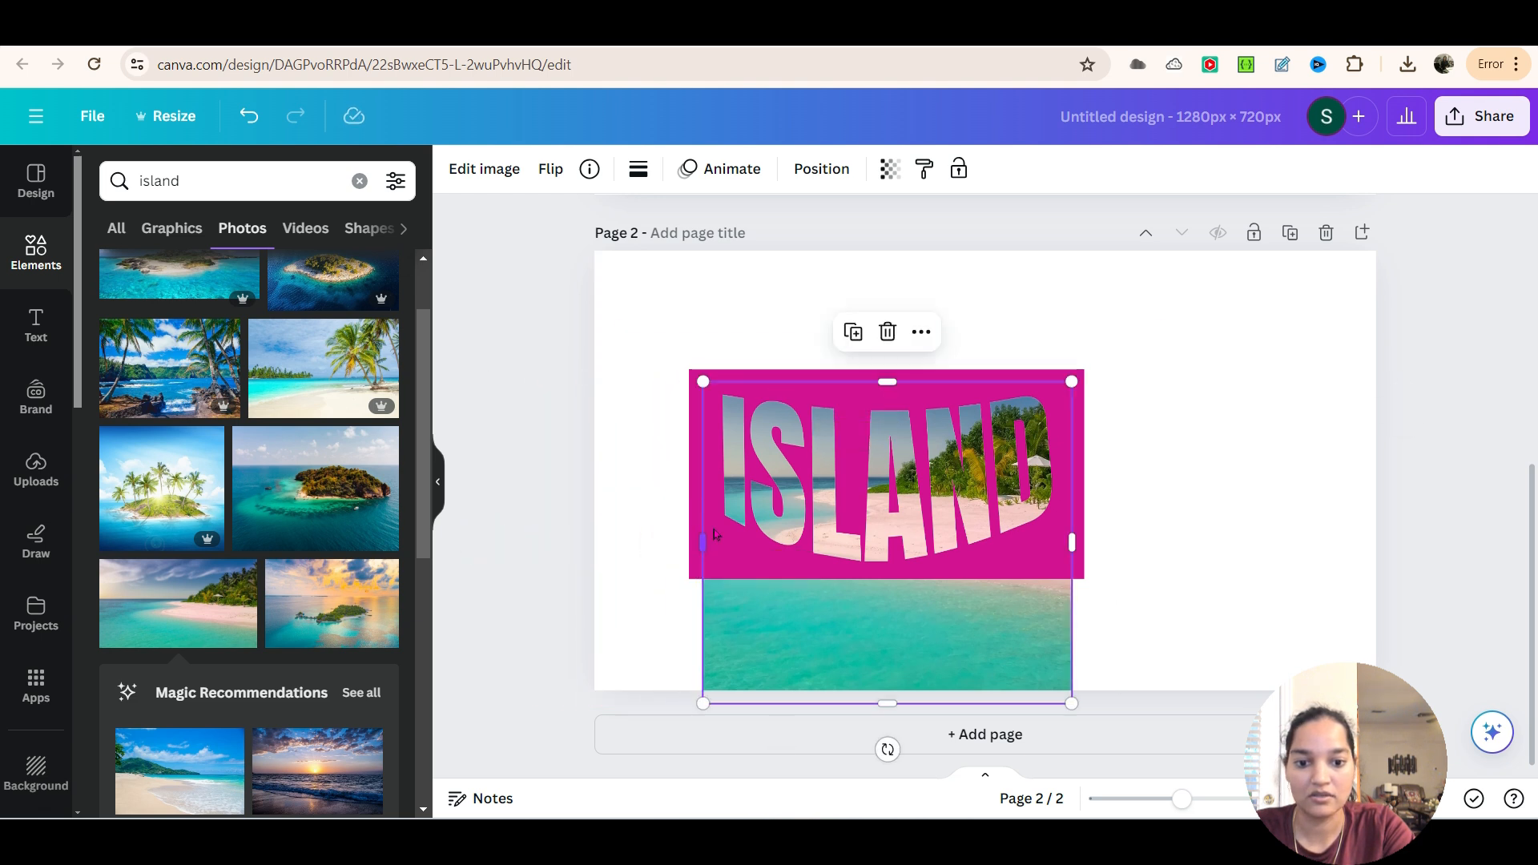
pyautogui.moveTo(887, 703); pyautogui.dragTo(908, 574)
pyautogui.click(1170, 575)
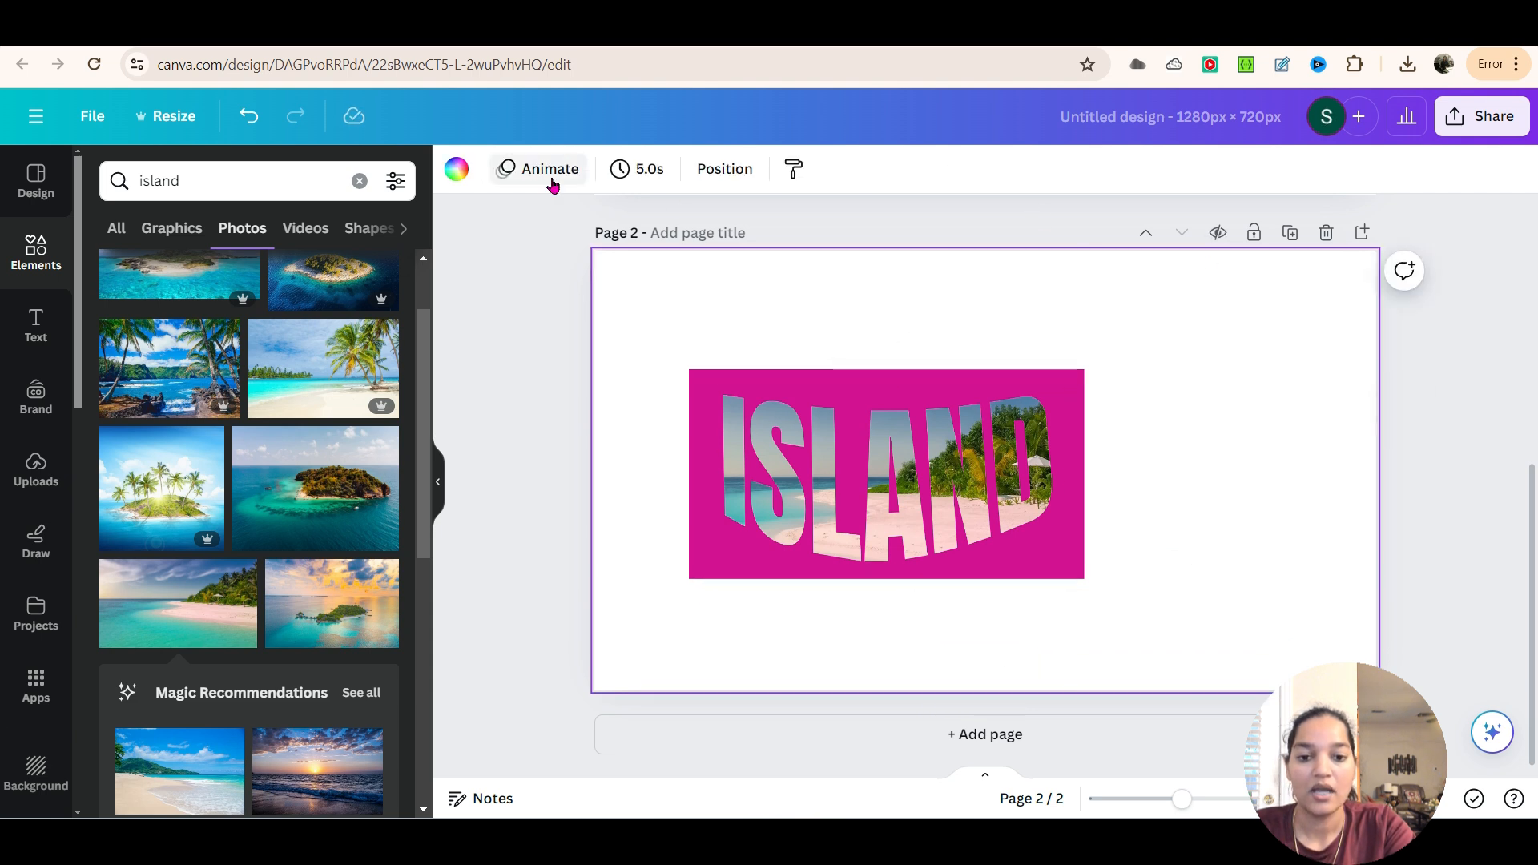
# Set the background color of page 2 to the magenta #d31291 and show the page's layers
pyautogui.click(457, 169)
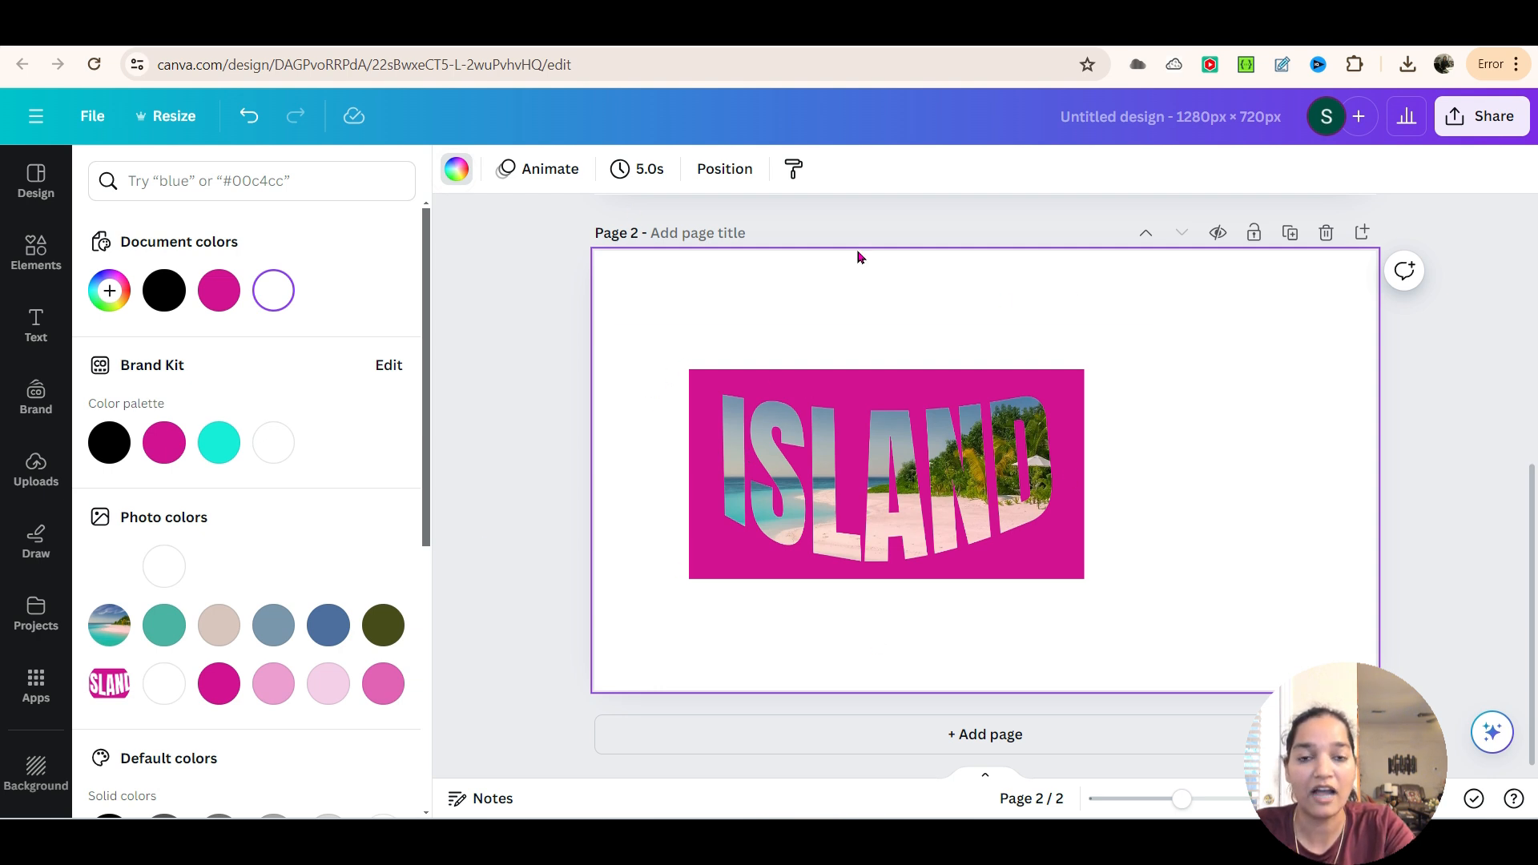
pyautogui.click(217, 290)
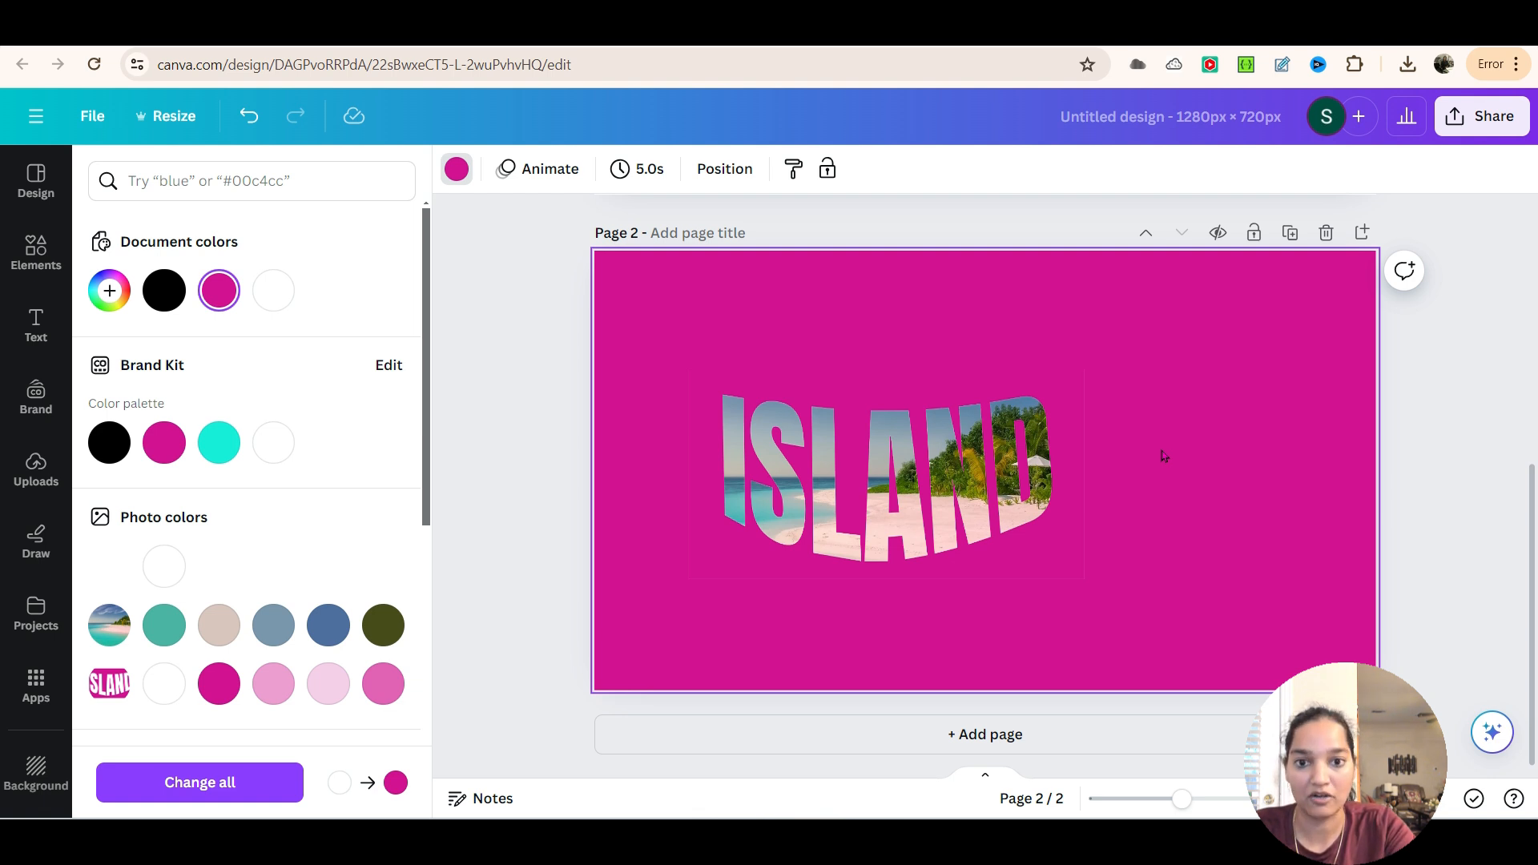
pyautogui.click(722, 171)
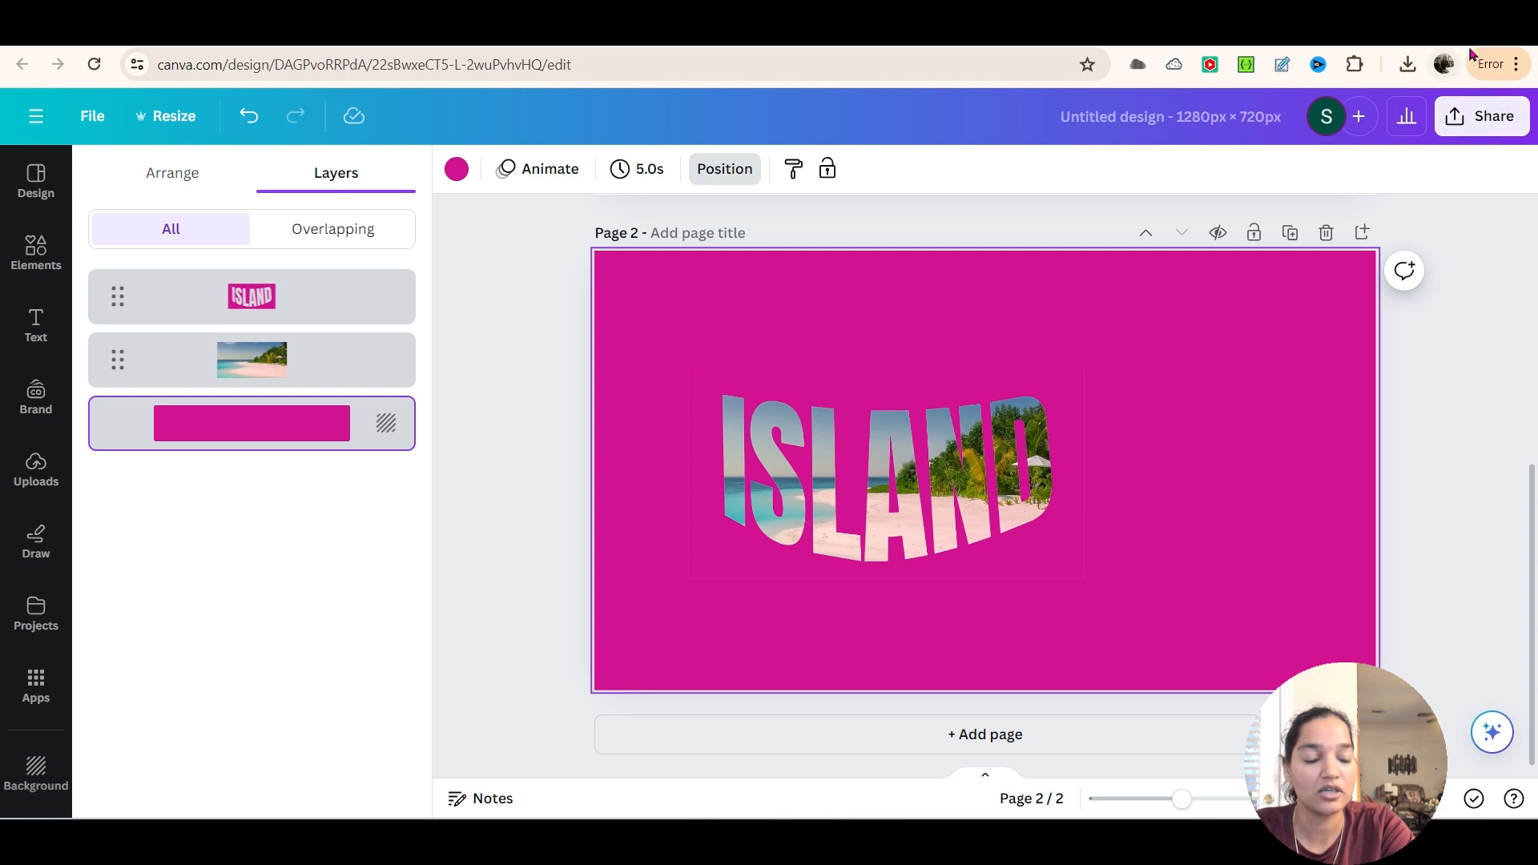
# Download only page 2 of the design as a PNG
pyautogui.click(1439, 123)
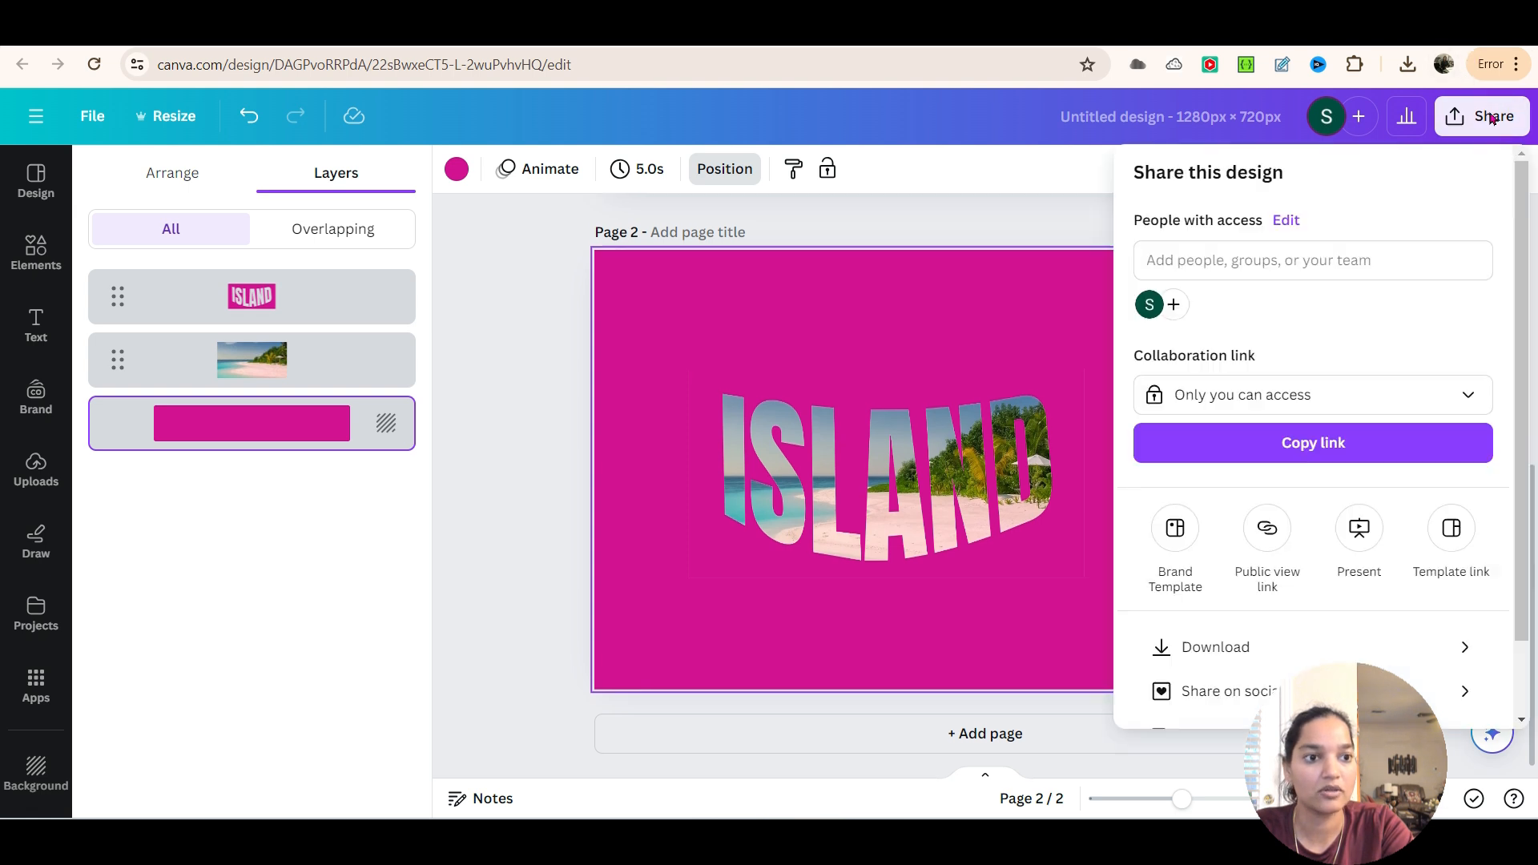
pyautogui.click(1253, 647)
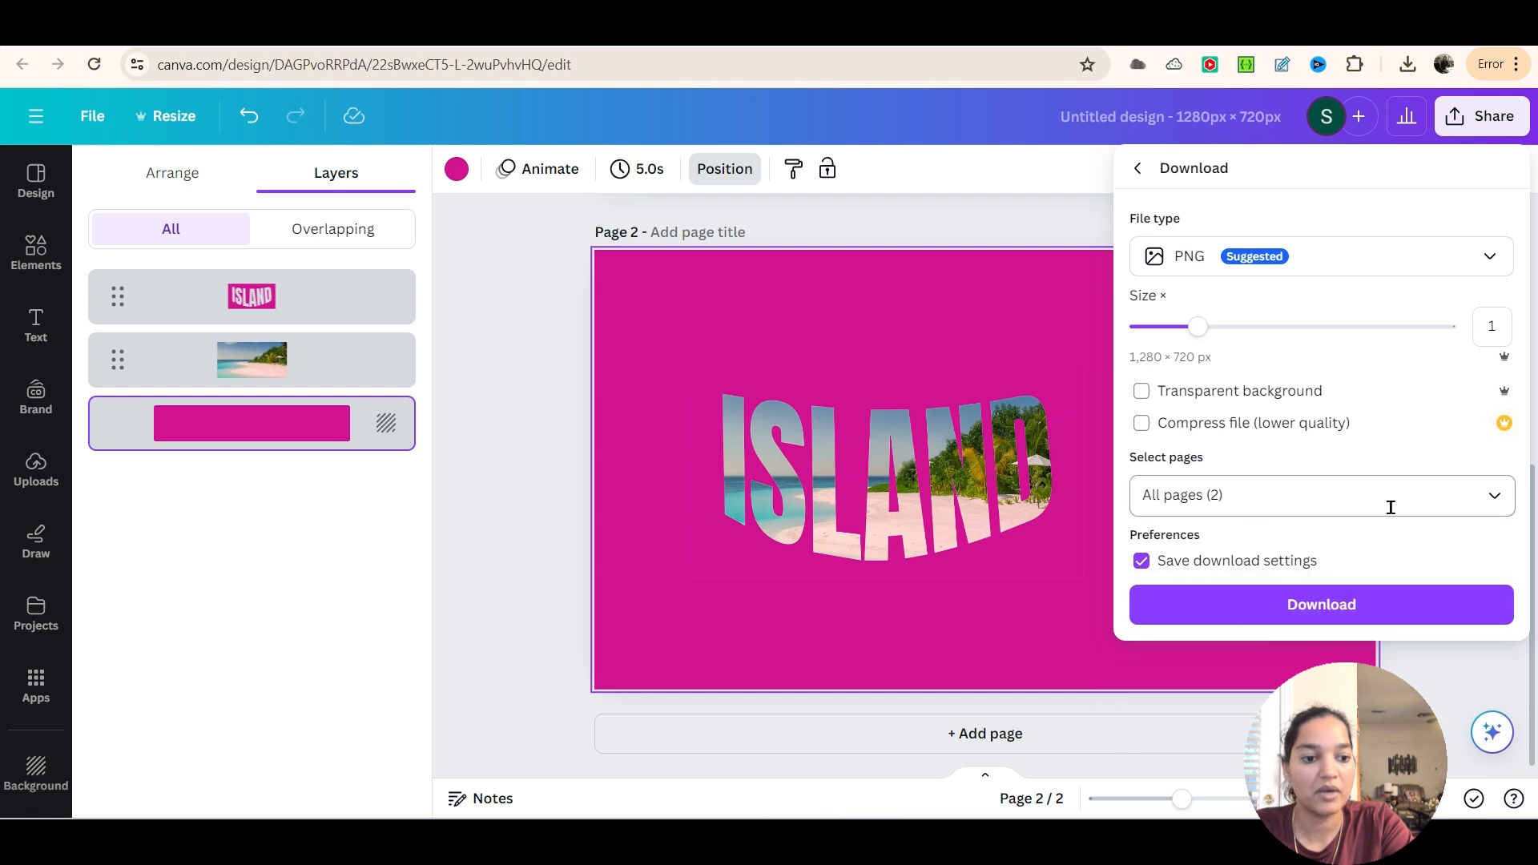
pyautogui.click(1494, 495)
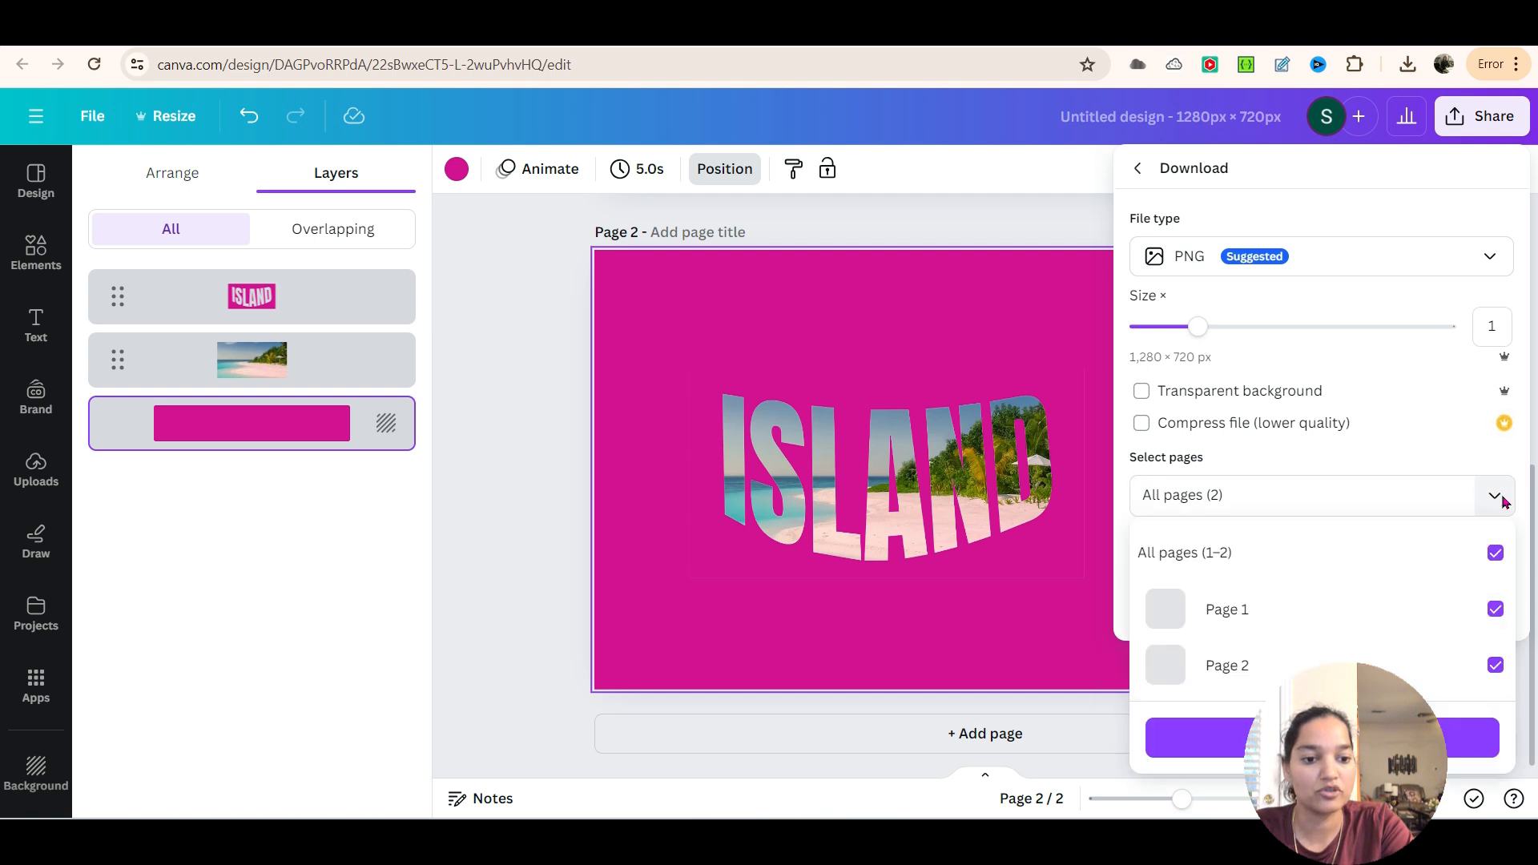
pyautogui.click(1495, 553)
pyautogui.click(1495, 664)
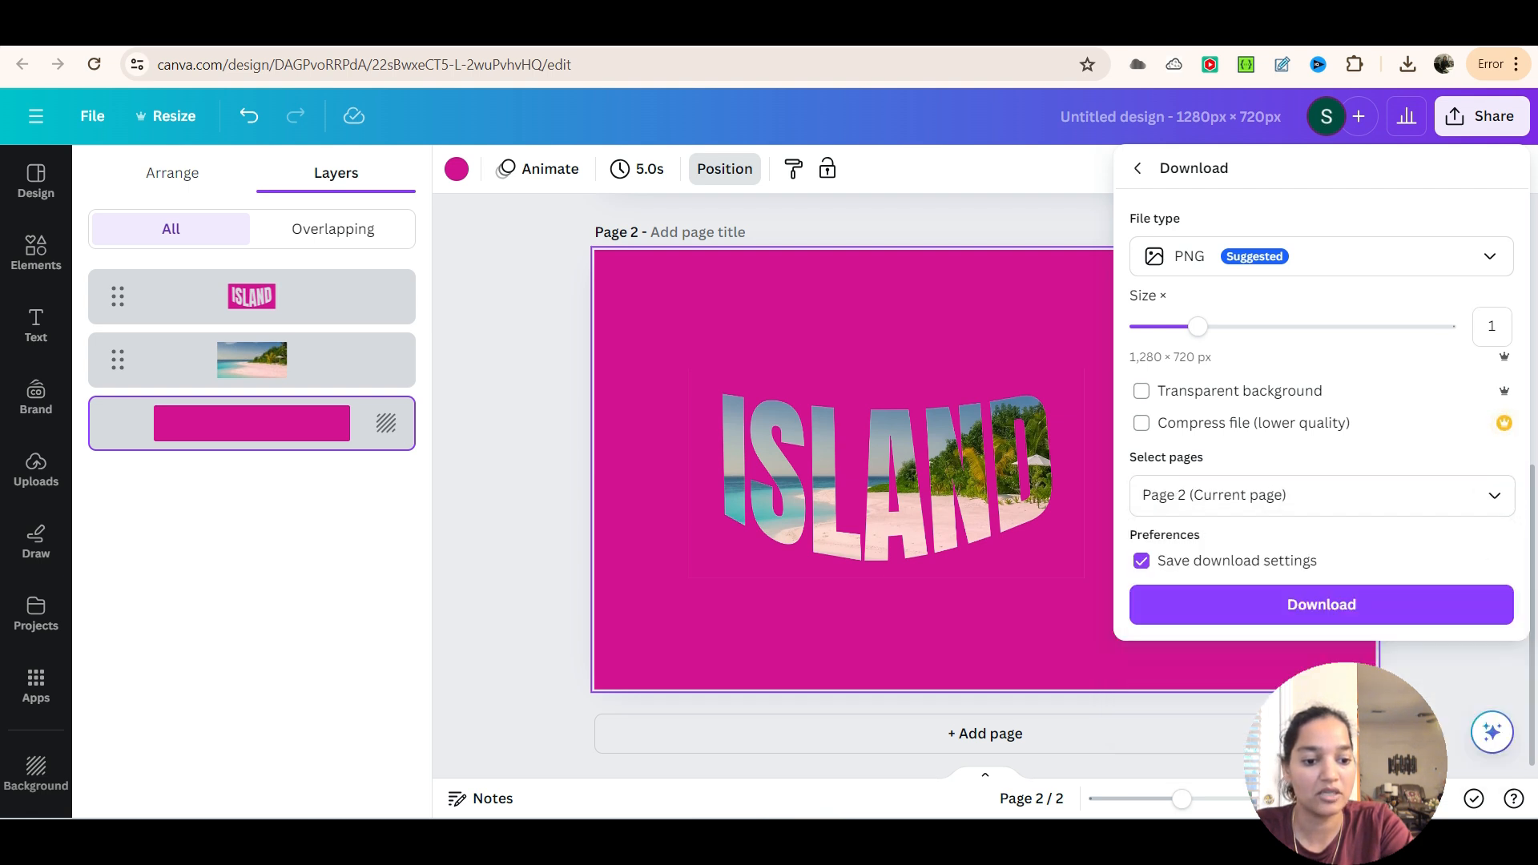
pyautogui.click(1344, 614)
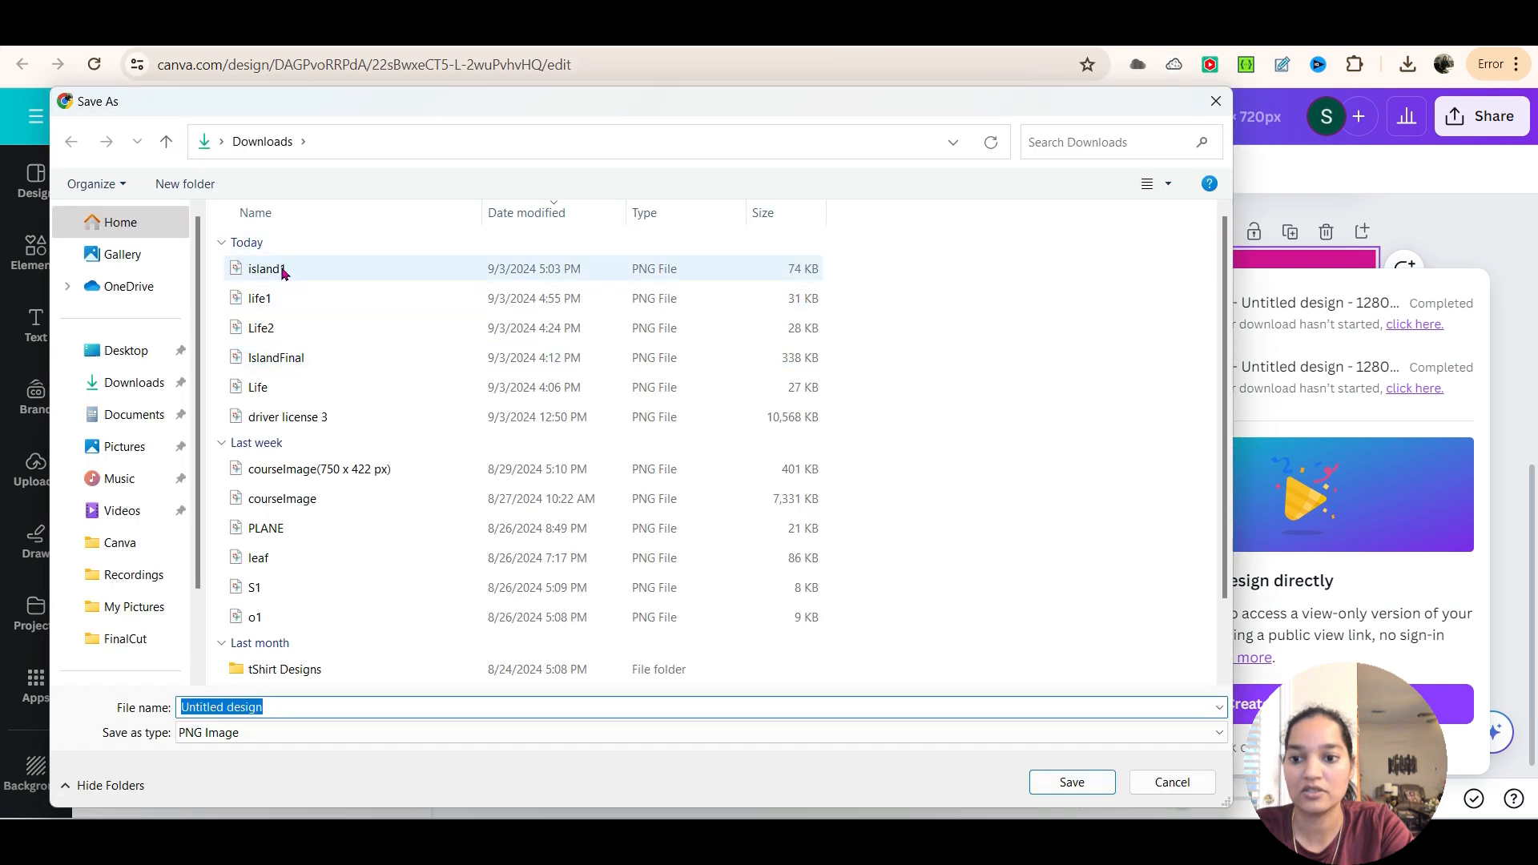
# Save the downloaded PNG as island1 in the Downloads folder, replacing the existing file
pyautogui.click(280, 267)
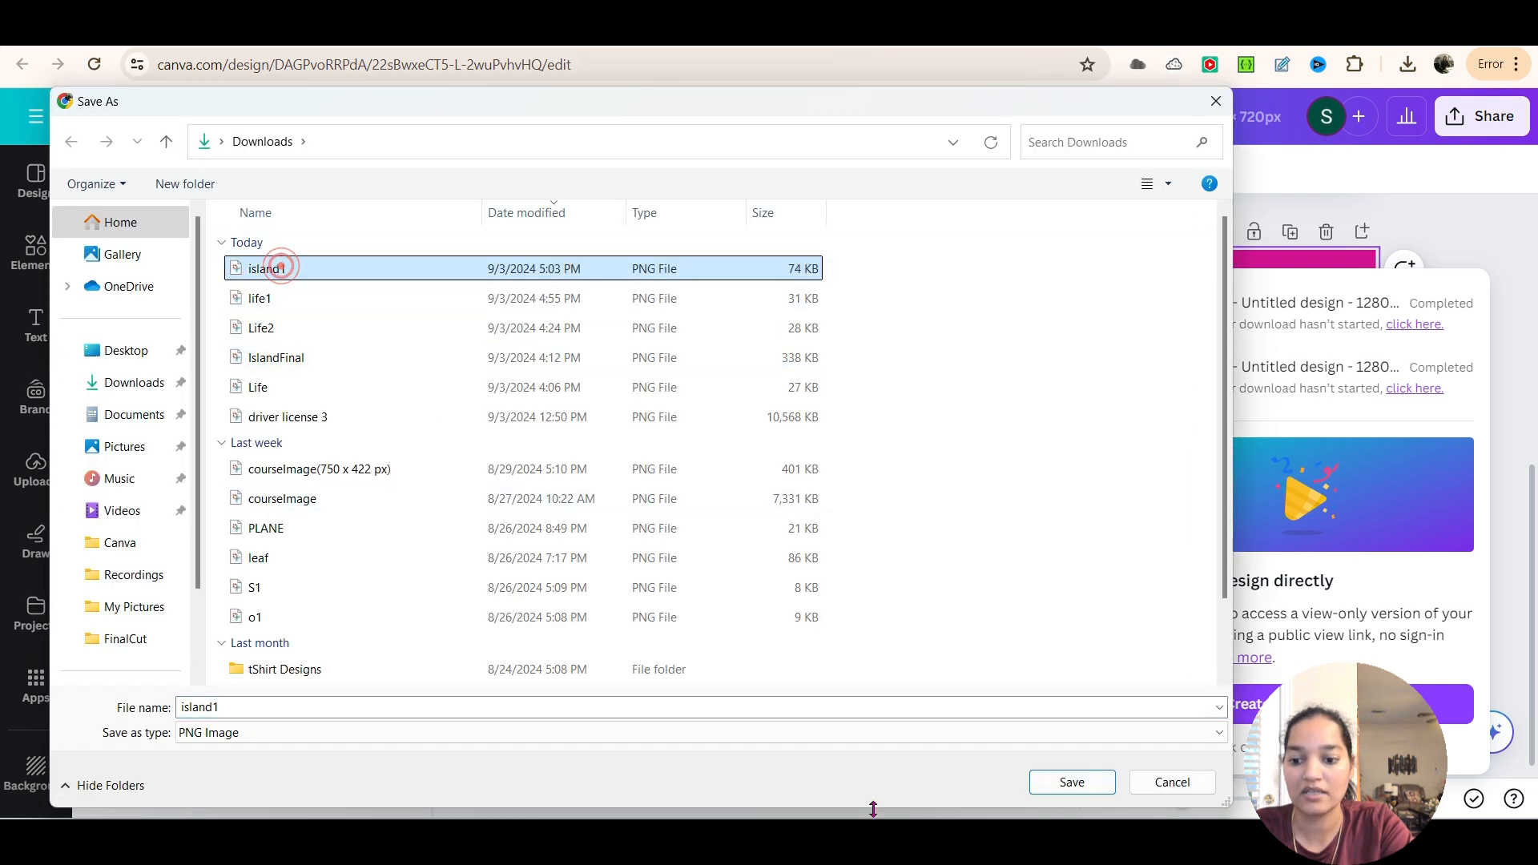
pyautogui.click(1087, 785)
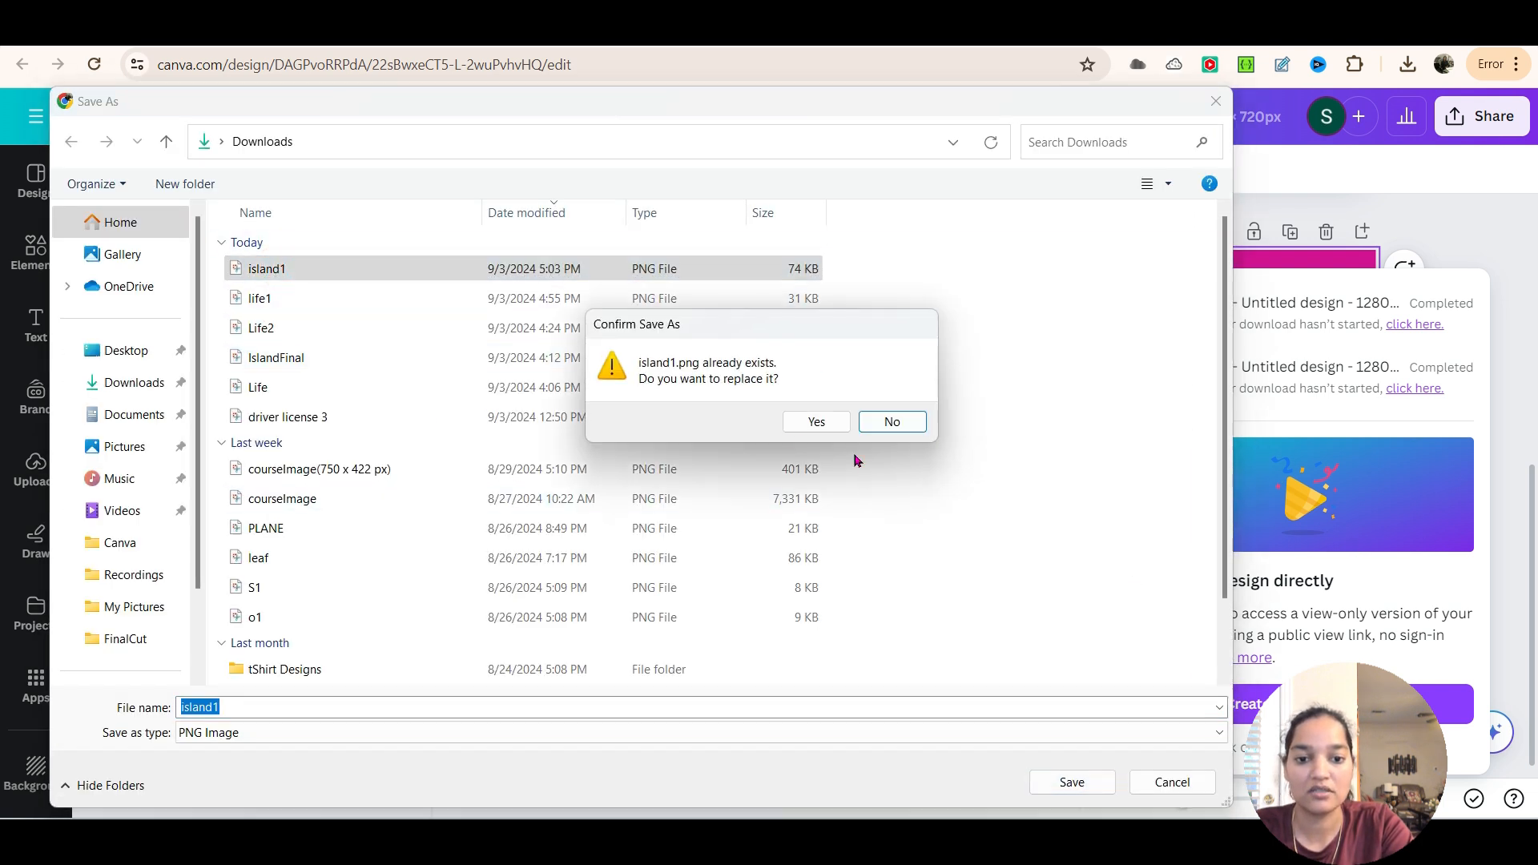
pyautogui.click(805, 422)
pyautogui.click(1460, 230)
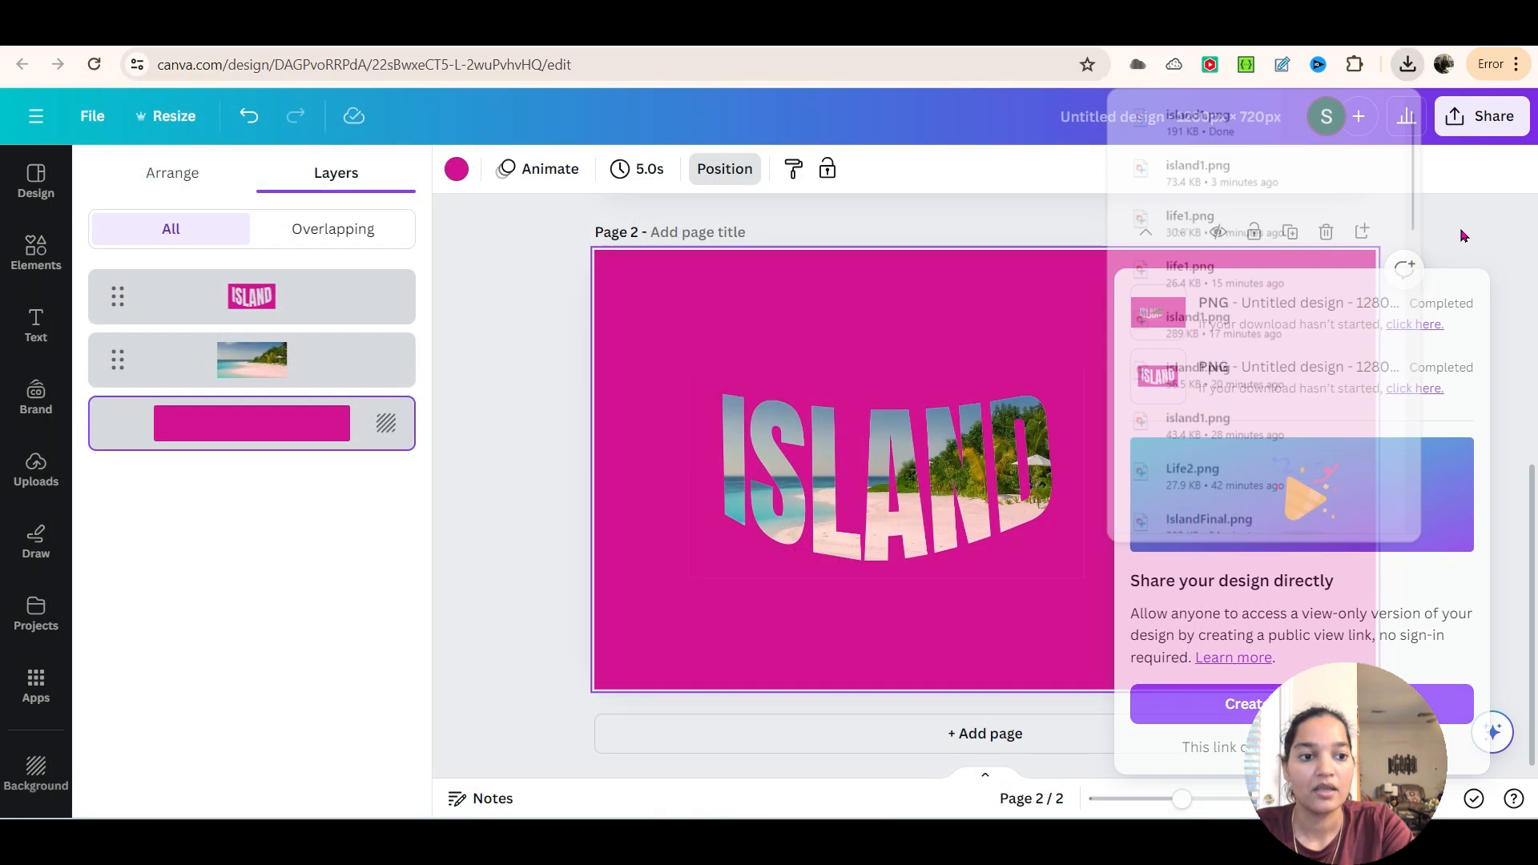
# Add page 3 to the design and set its background color to white
pyautogui.click(1035, 749)
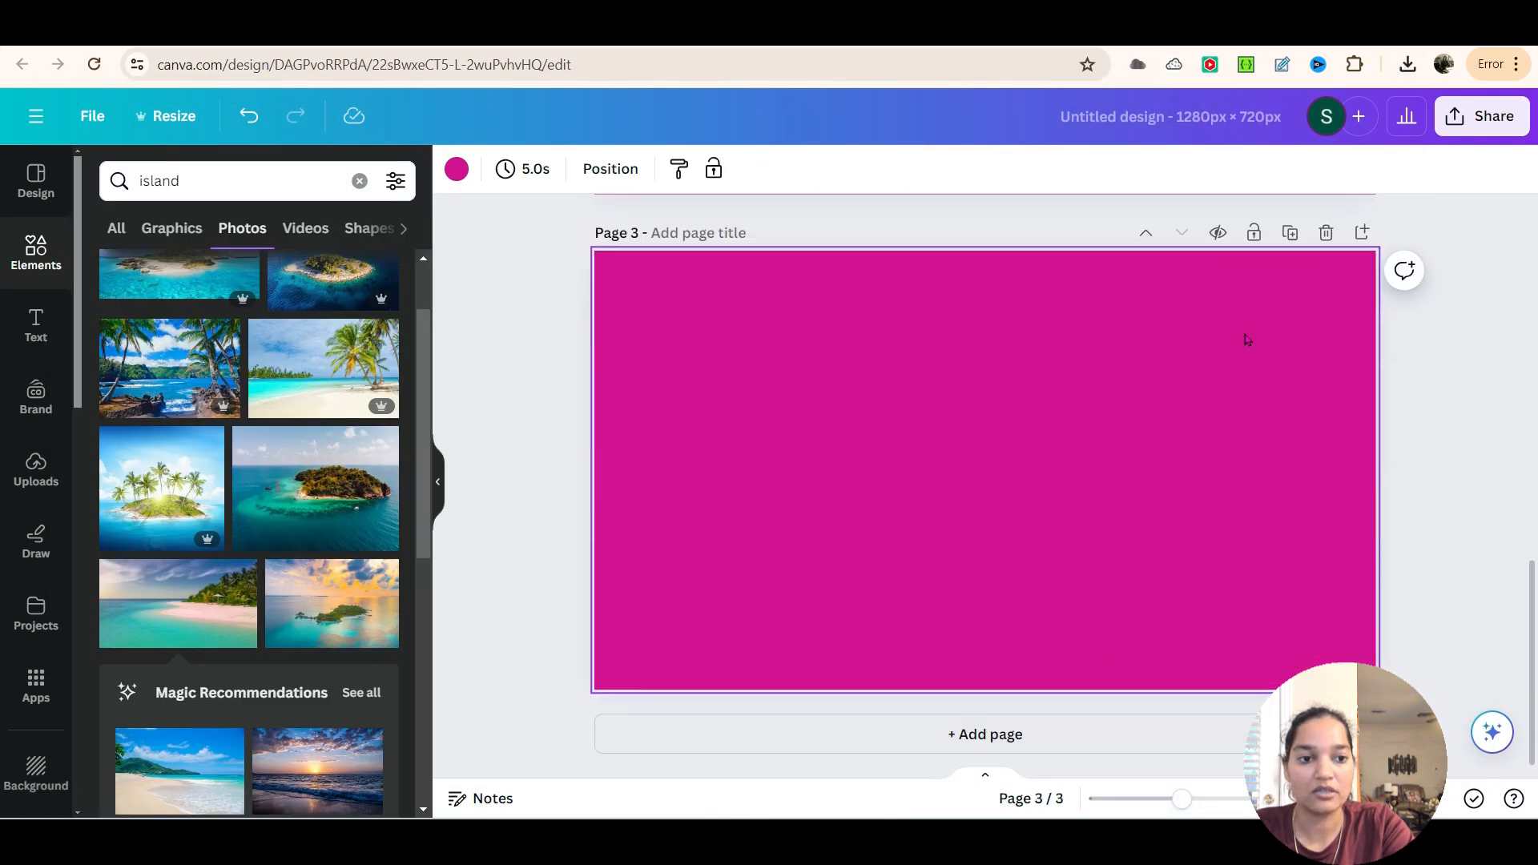
pyautogui.click(454, 169)
pyautogui.click(273, 290)
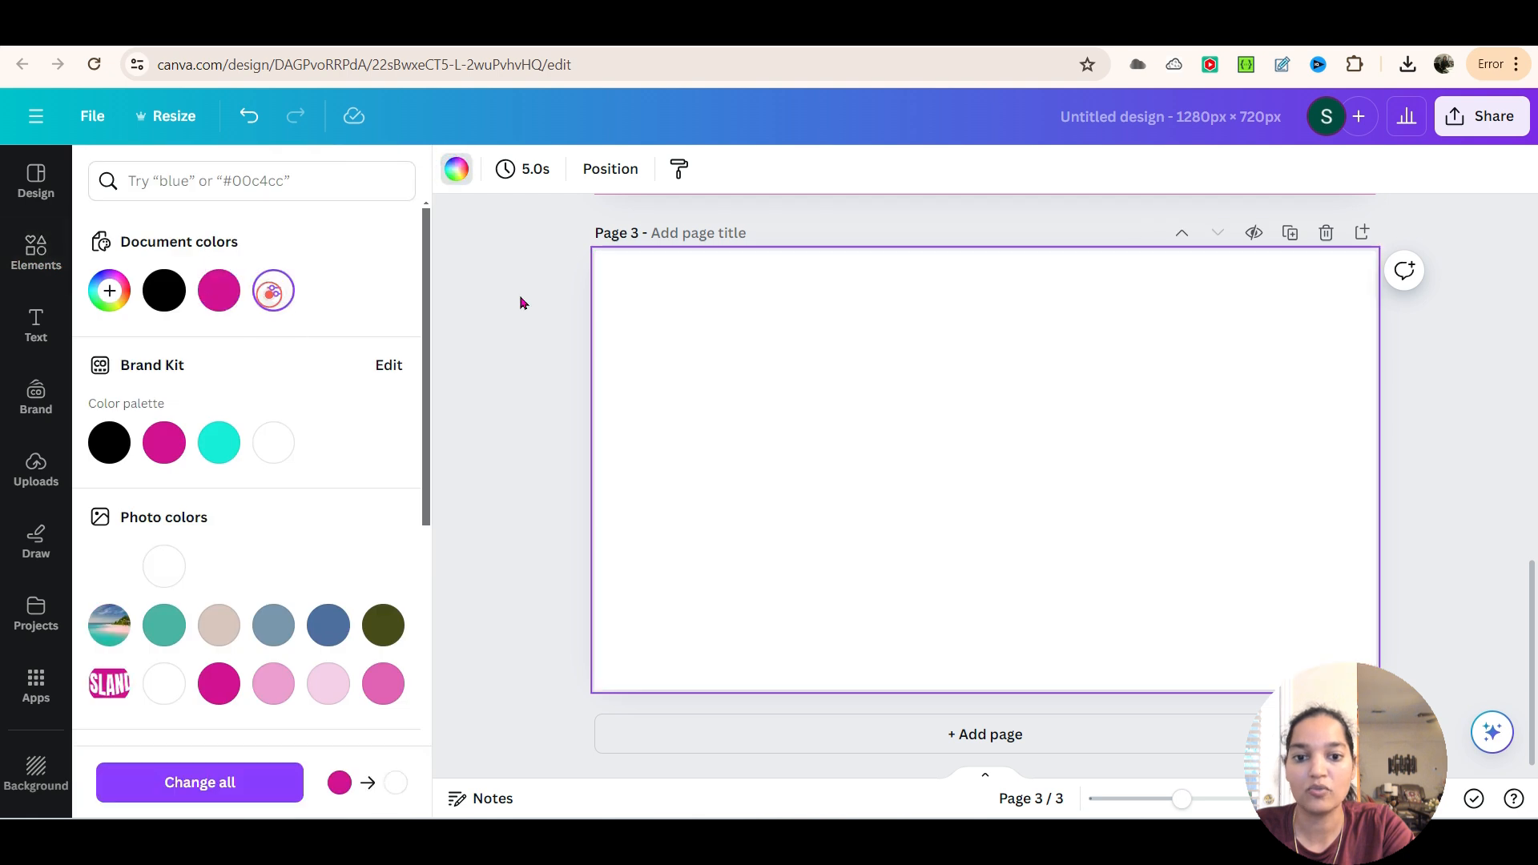
# Upload island1 from the Downloads folder and add the uploaded image to page 3
pyautogui.click(27, 483)
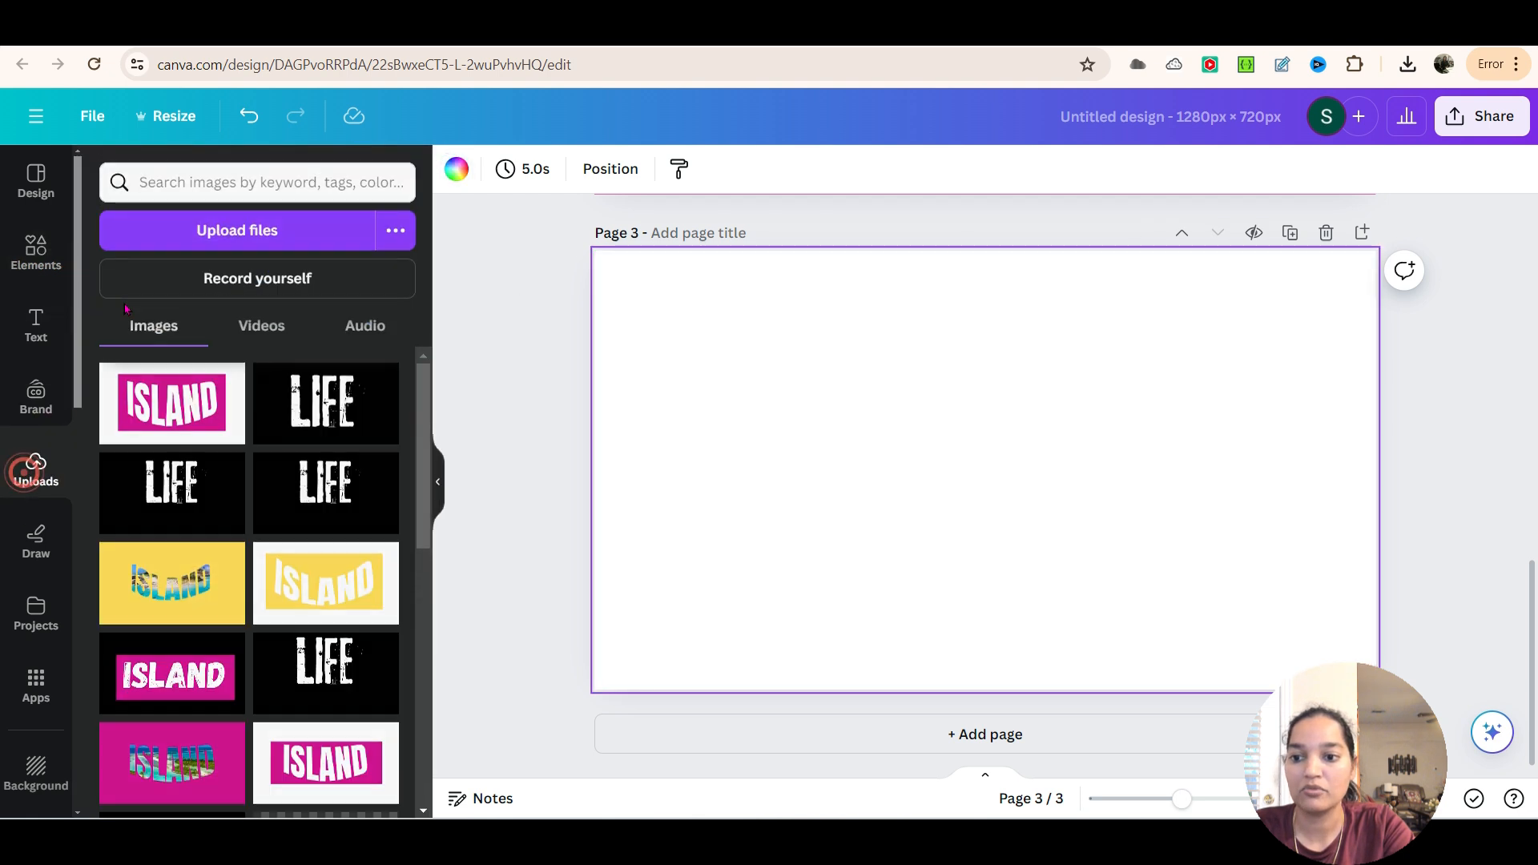
pyautogui.click(204, 233)
pyautogui.click(257, 278)
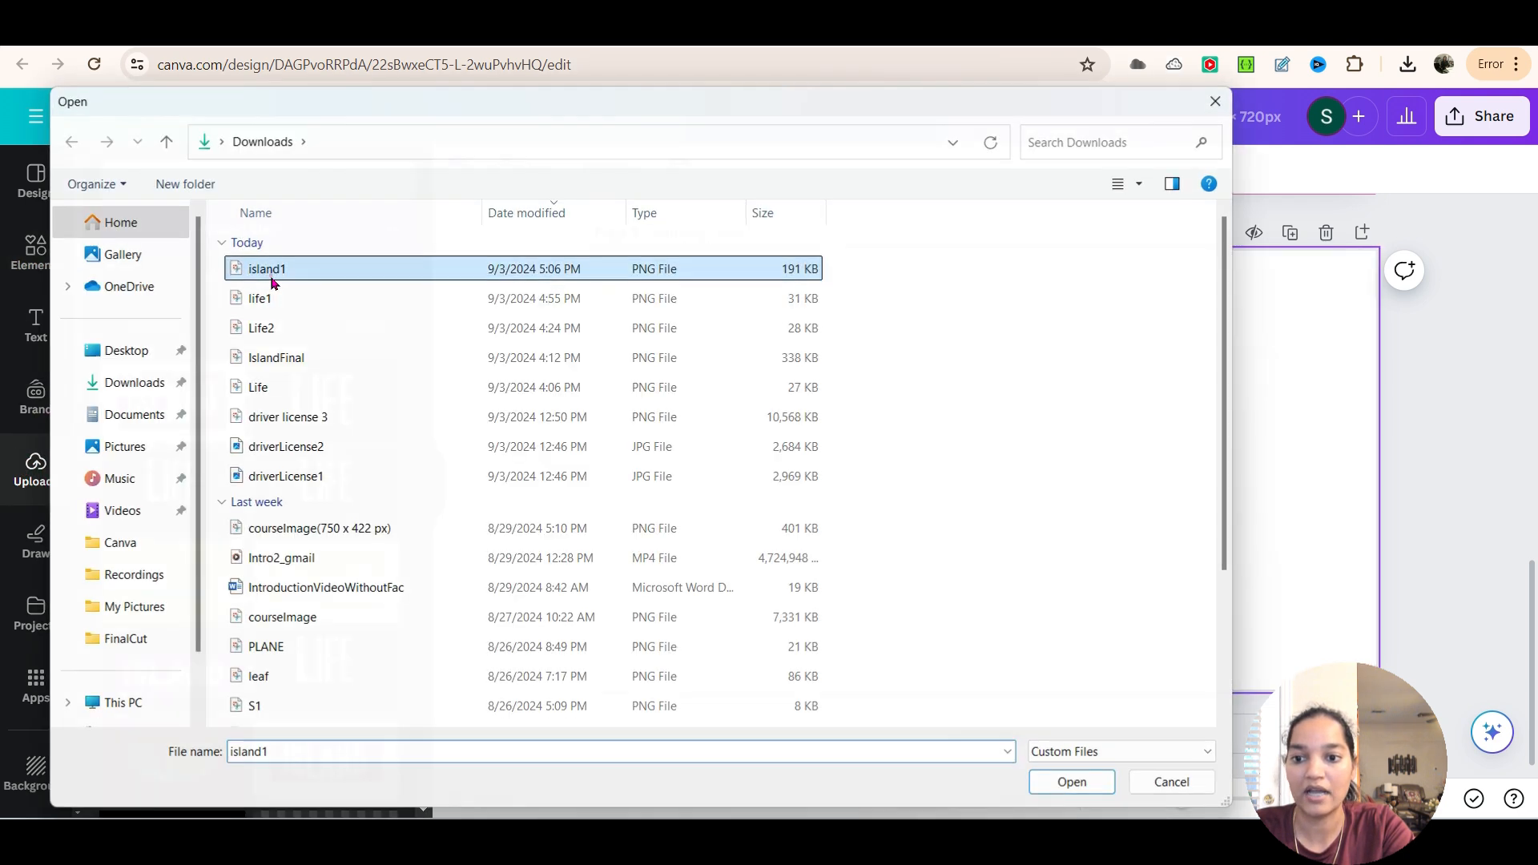
pyautogui.doubleClick(271, 276)
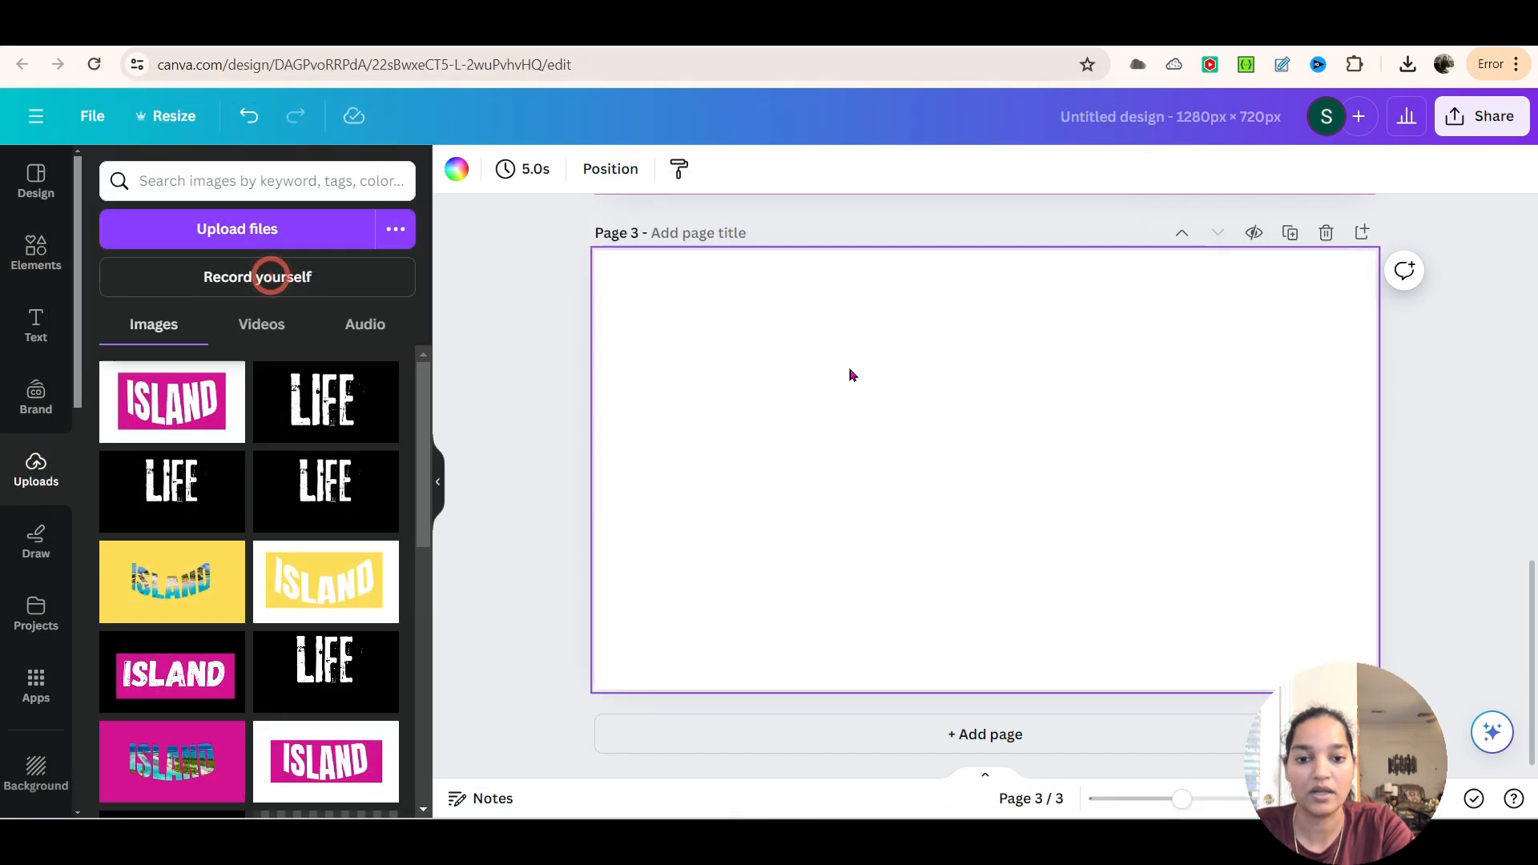
pyautogui.click(207, 407)
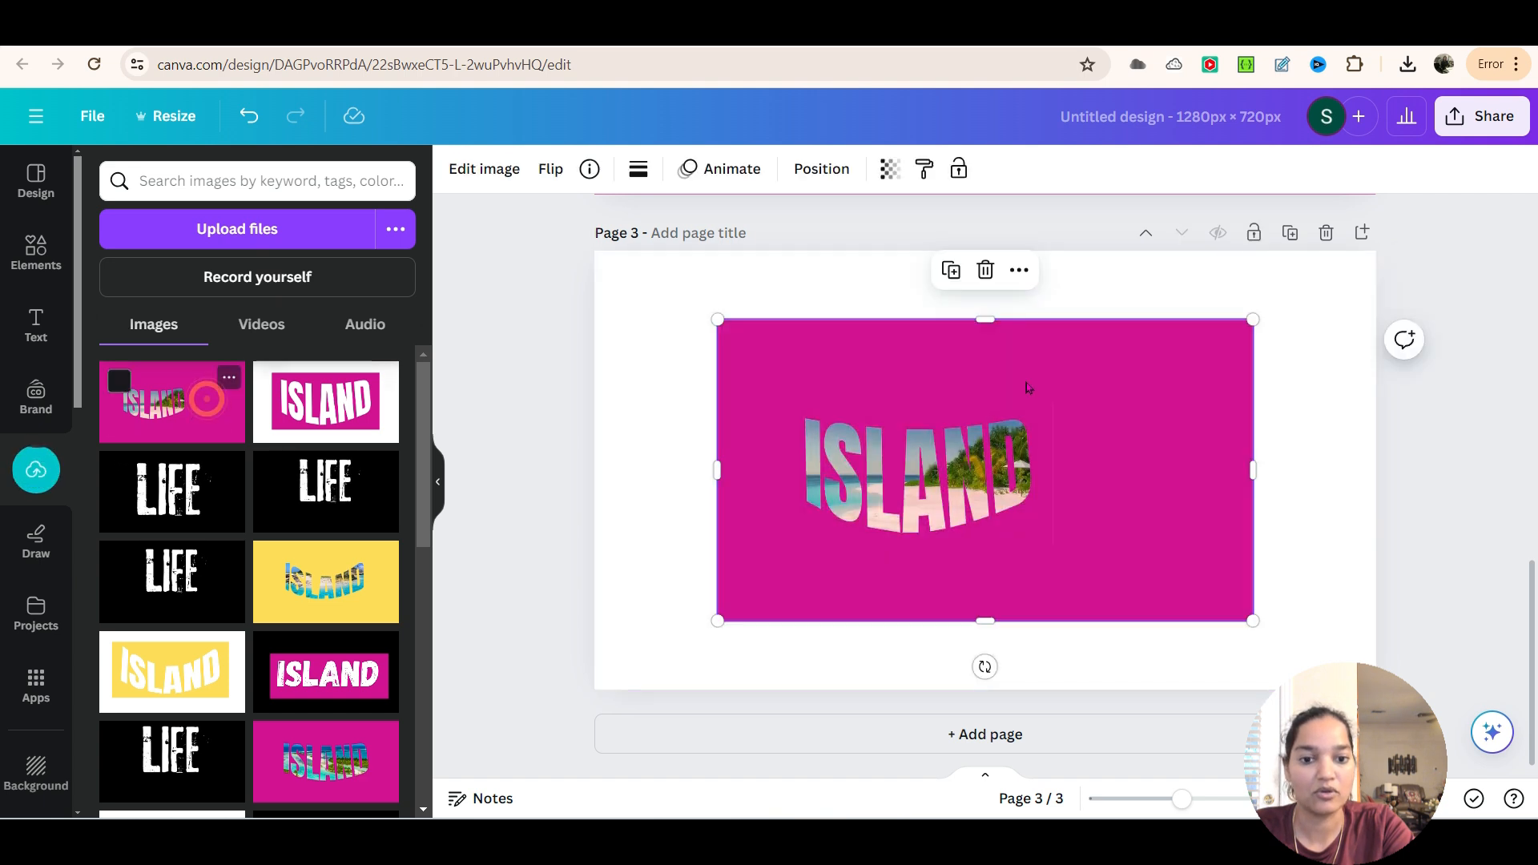
# Enlarge the magenta ISLAND image on page 3 to about the size of the page
pyautogui.moveTo(718, 322); pyautogui.dragTo(604, 256)
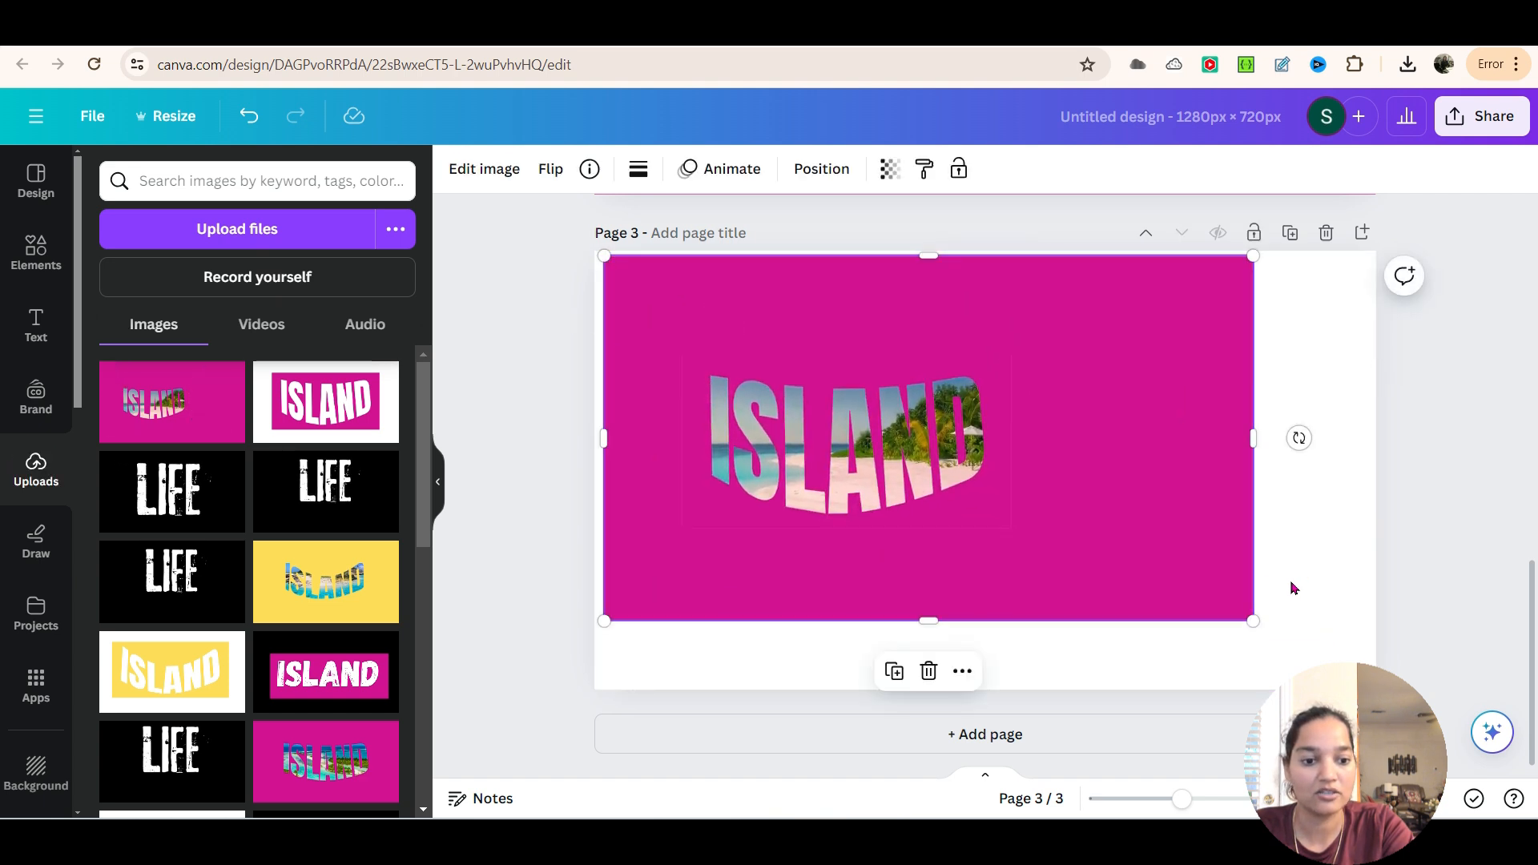
pyautogui.moveTo(1258, 621); pyautogui.dragTo(1391, 642)
pyautogui.moveTo(1096, 609); pyautogui.dragTo(1132, 607)
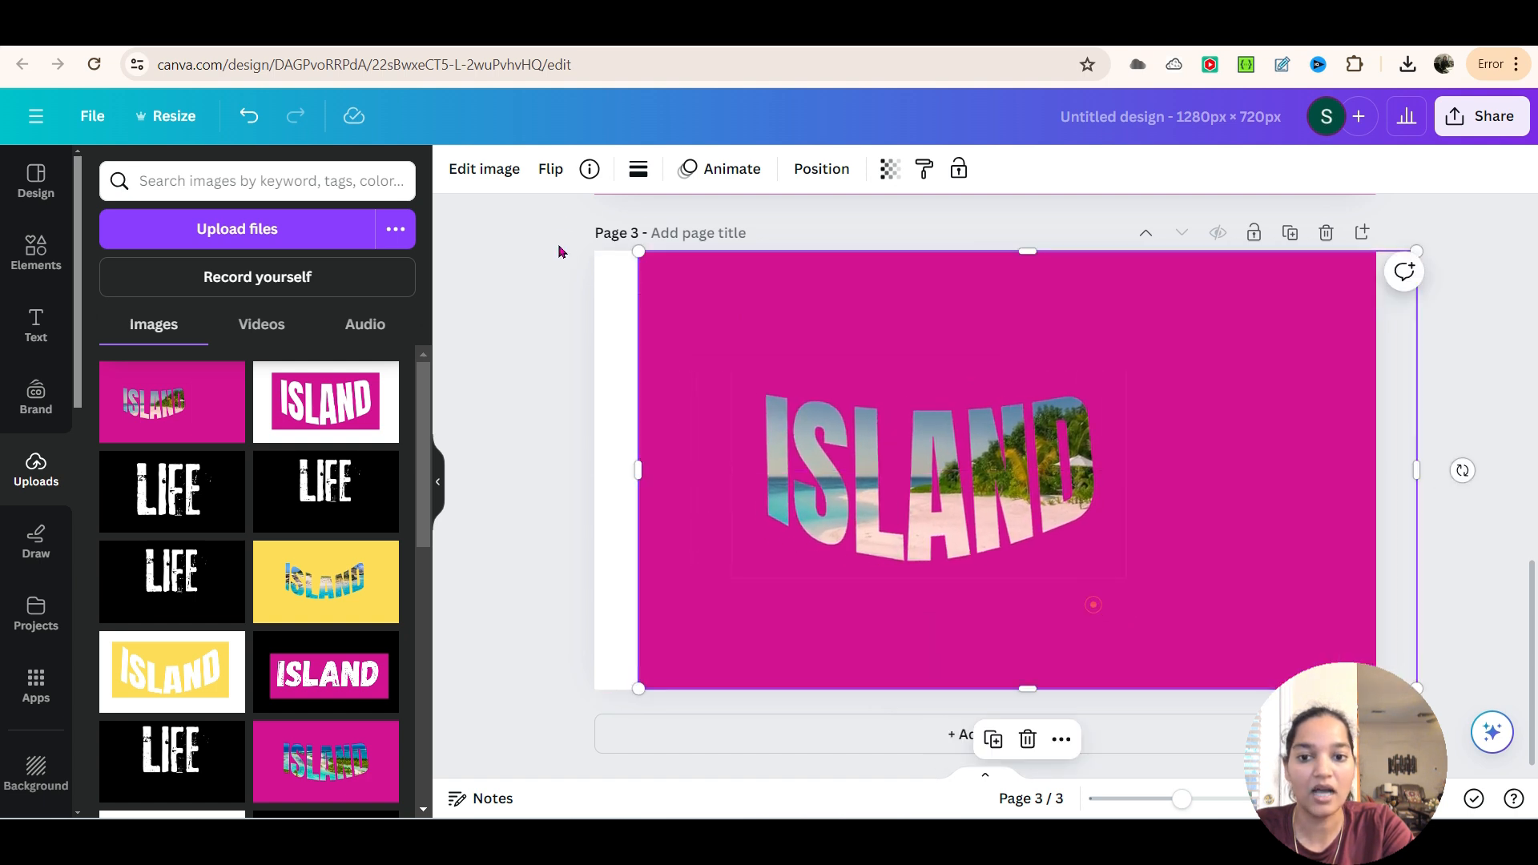
# Remove the magenta background from the ISLAND image with BG Remover and align the image with page 3
pyautogui.click(448, 172)
pyautogui.click(137, 319)
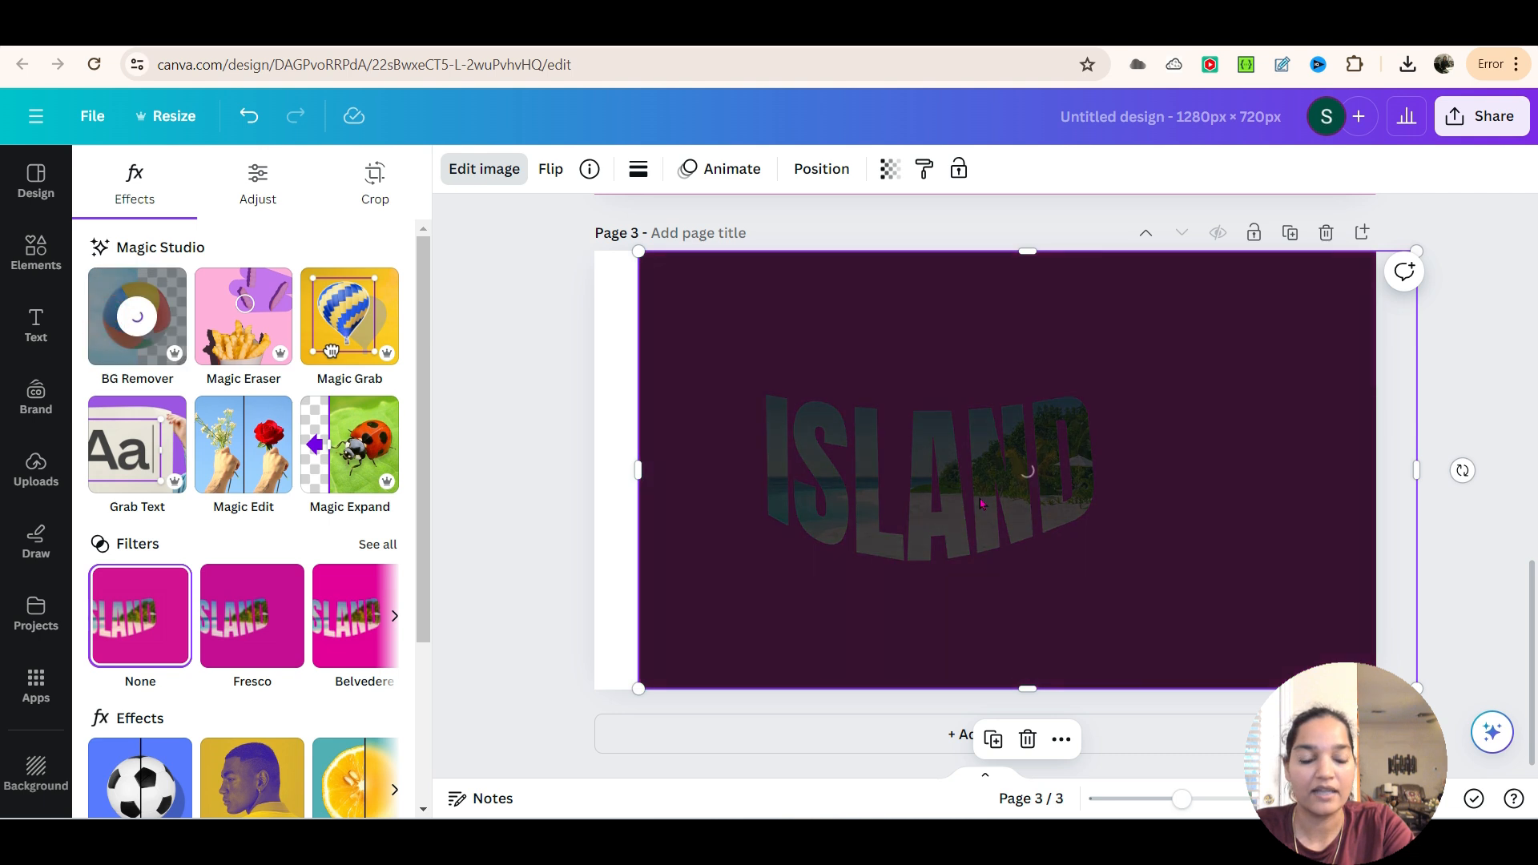
pyautogui.moveTo(974, 519); pyautogui.dragTo(930, 514)
pyautogui.click(1119, 561)
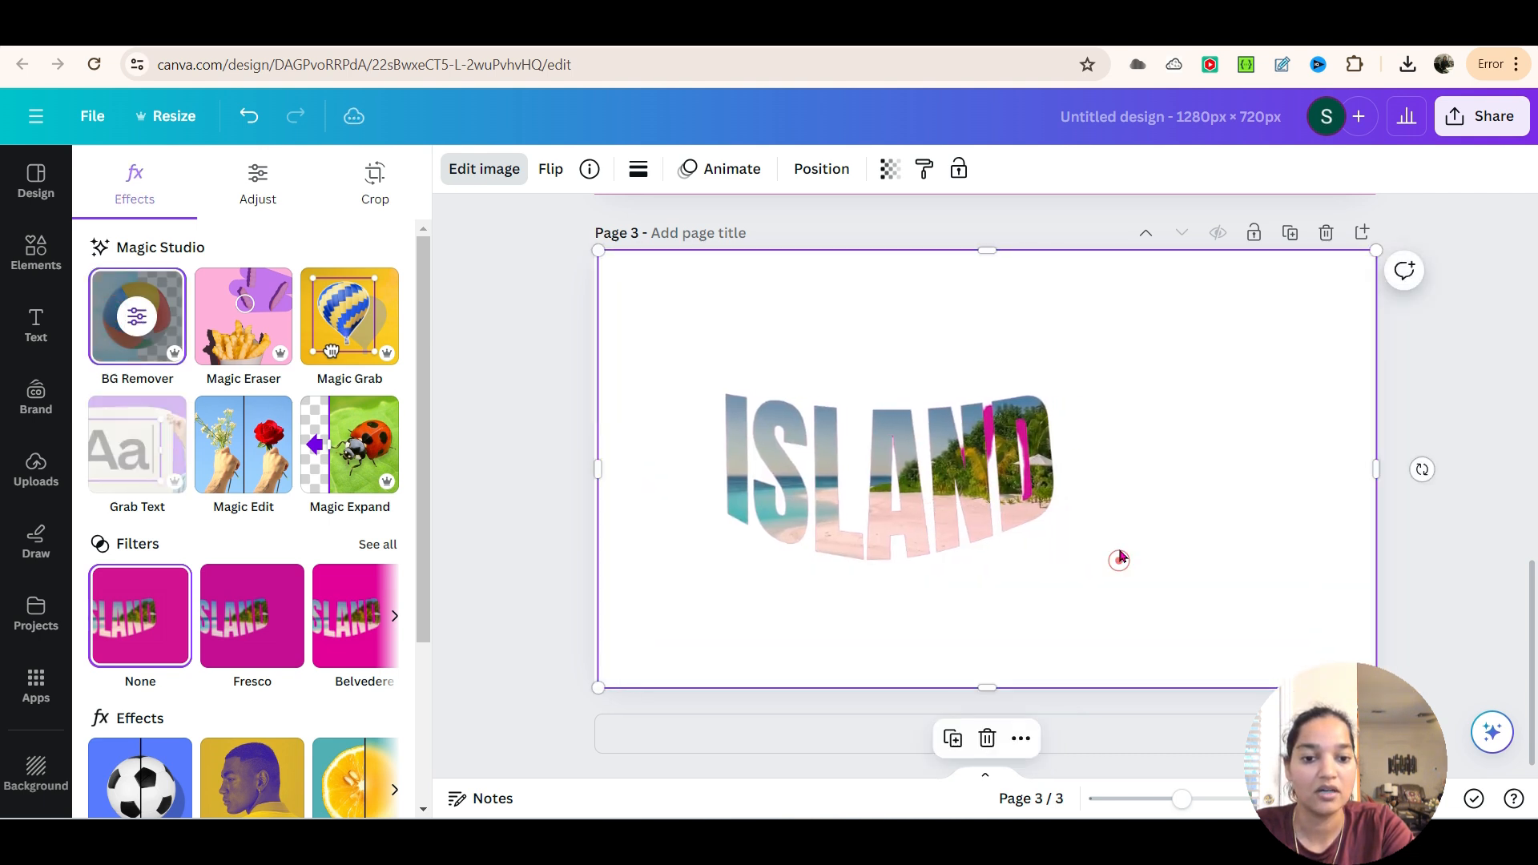